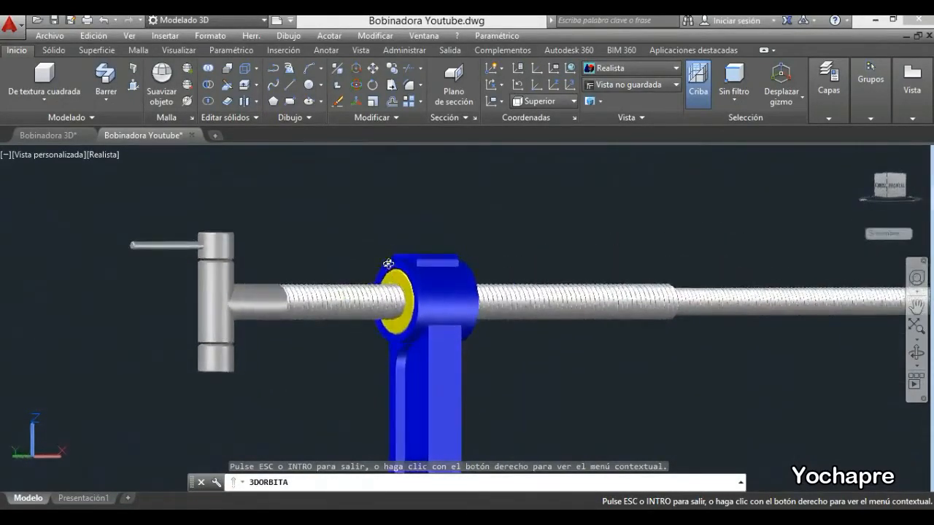
Examine the threaded shaft, its end handle and the blue support of the finished winding machine from several angles
left_click_drag(358, 297, 358, 273)
left_click_drag(485, 331, 469, 366)
scroll(463, 318, "down", 3)
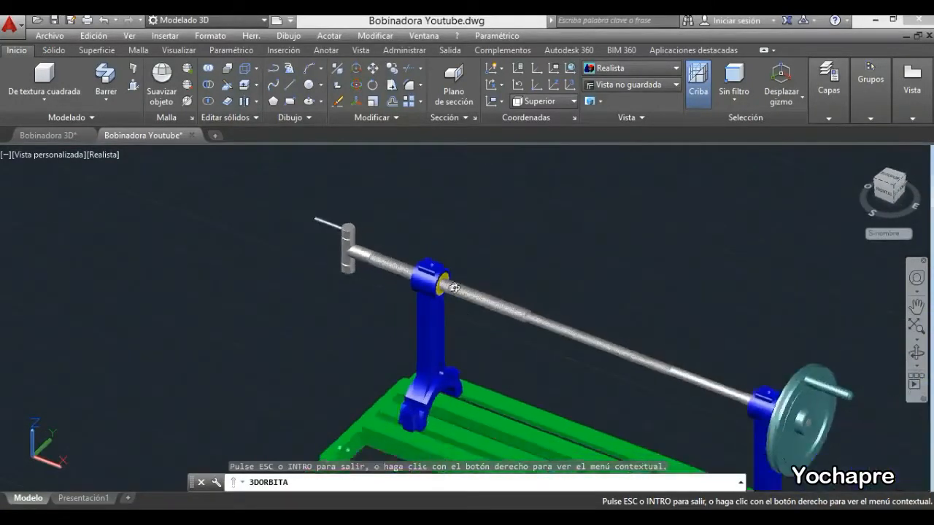
scroll(445, 263, "up", 2)
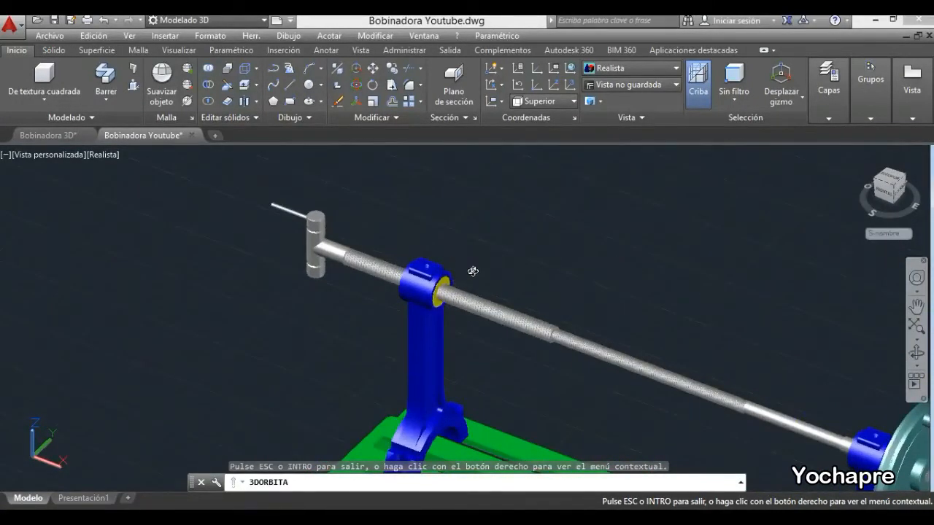
left_click_drag(477, 279, 484, 257)
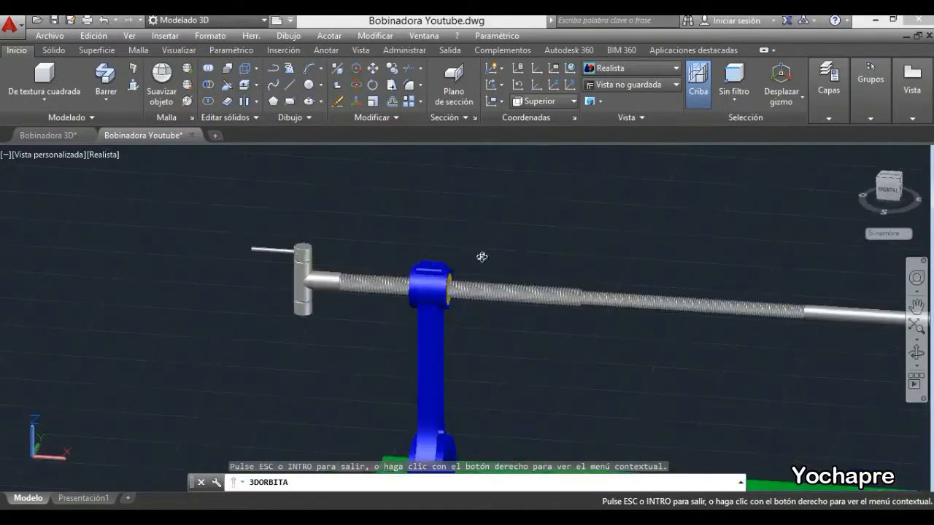
scroll(449, 300, "up", 2)
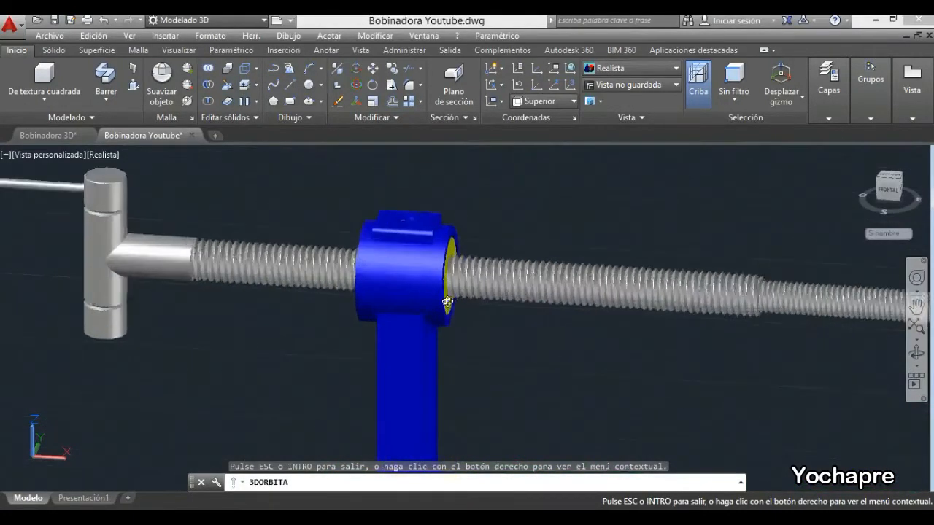
left_click_drag(432, 323, 430, 324)
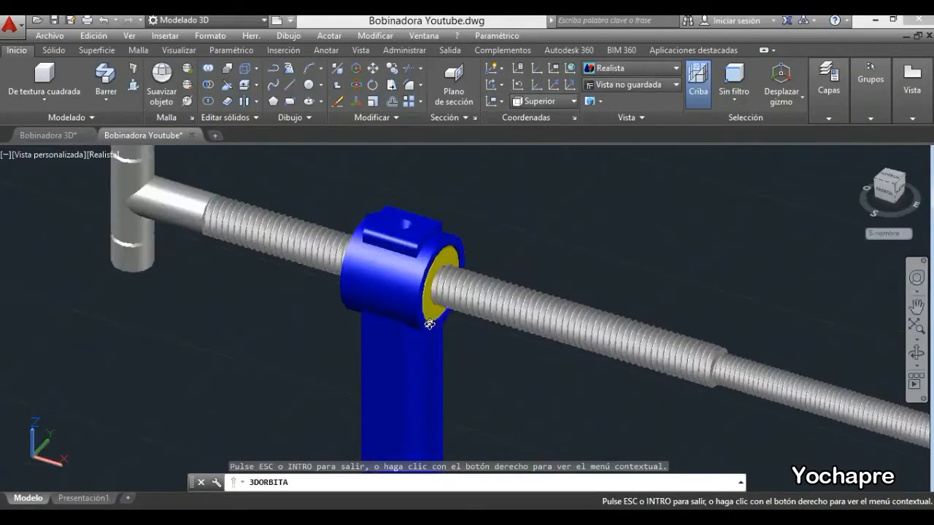
scroll(414, 329, "down", 3)
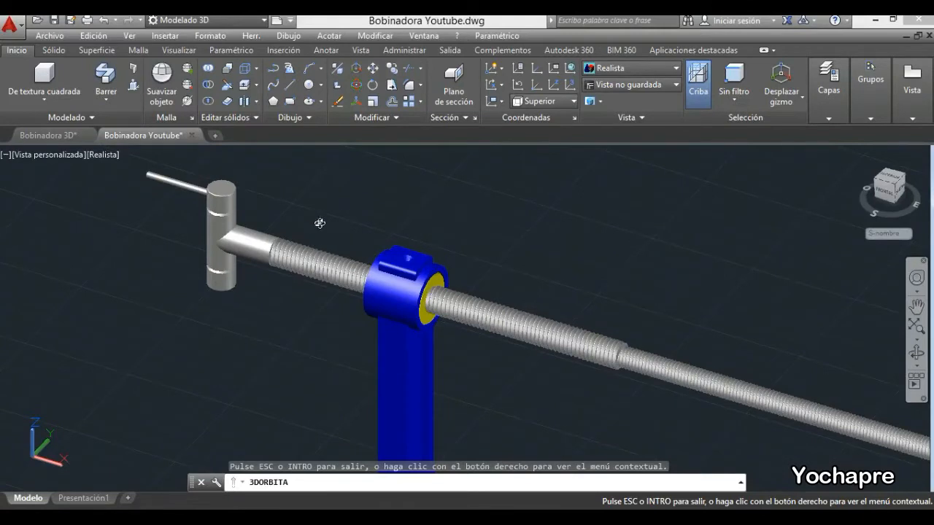
Switch to the Bobinadora 3D drawing and create a layer named Eje 01 with color 113
left_click(65, 136)
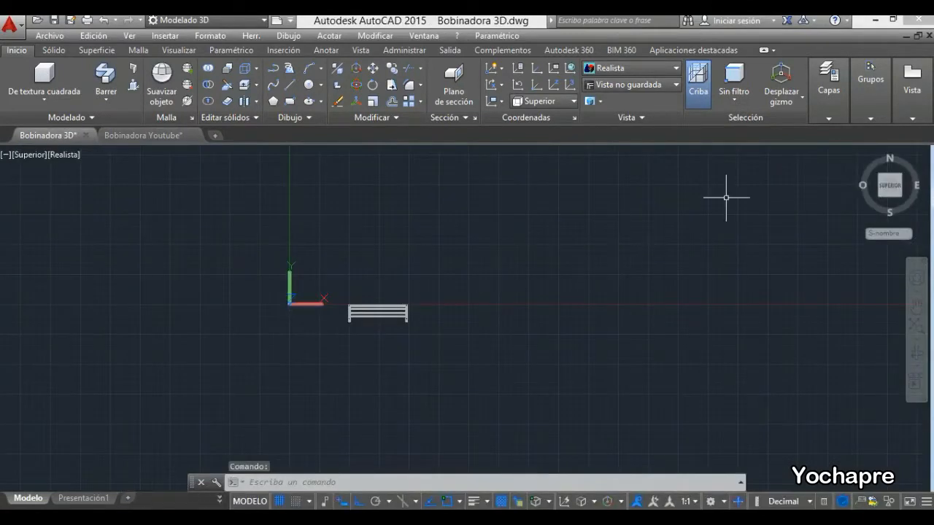
left_click(829, 109)
left_click(742, 151)
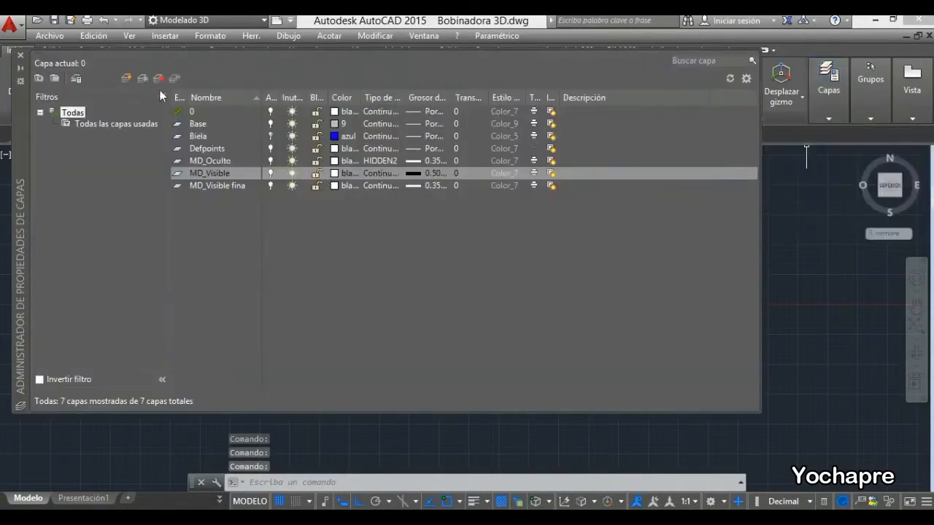
left_click(128, 78)
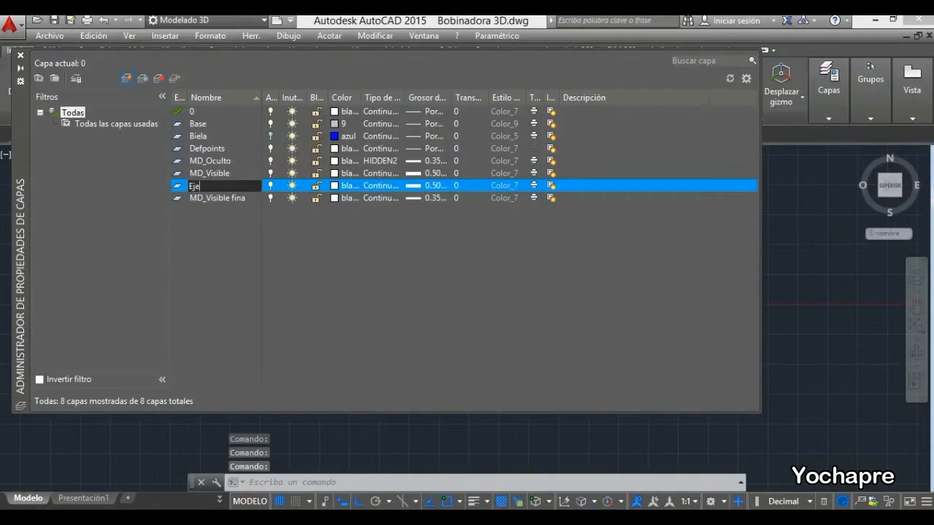
left_click(334, 185)
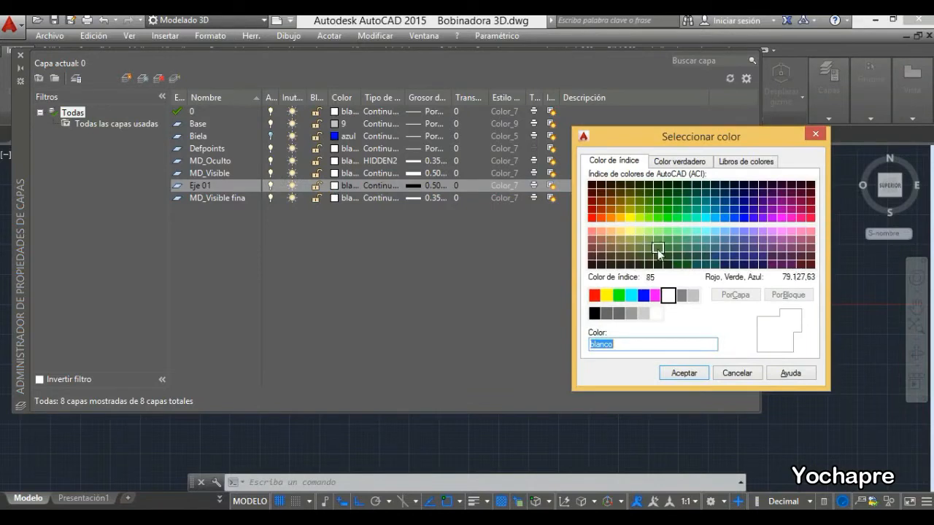
left_click(687, 239)
left_click(682, 372)
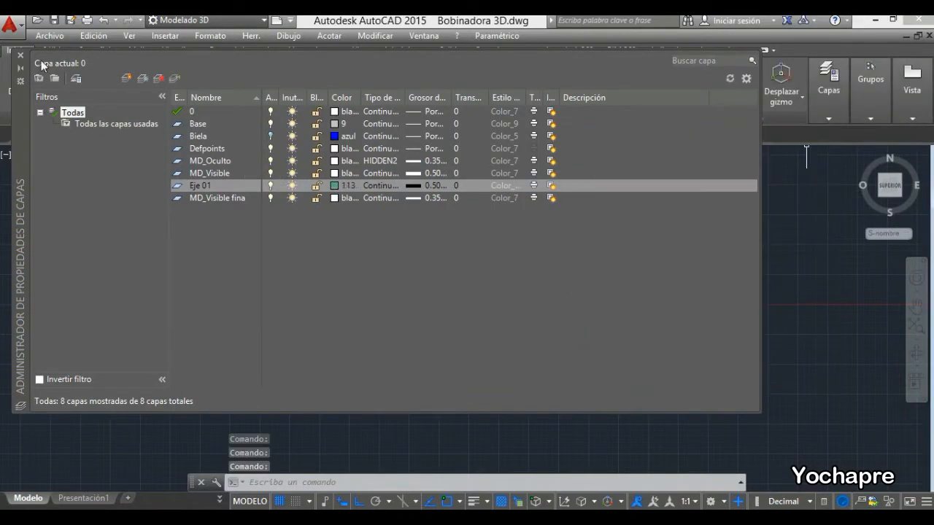
left_click(22, 56)
Make Eje 01 the current layer and turn off the Base layer
left_click(828, 84)
left_click(859, 136)
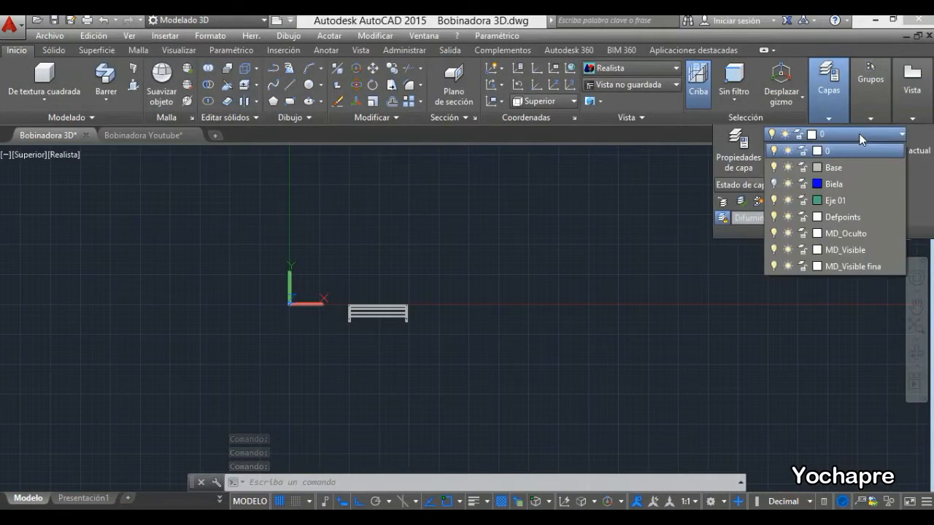
left_click(854, 199)
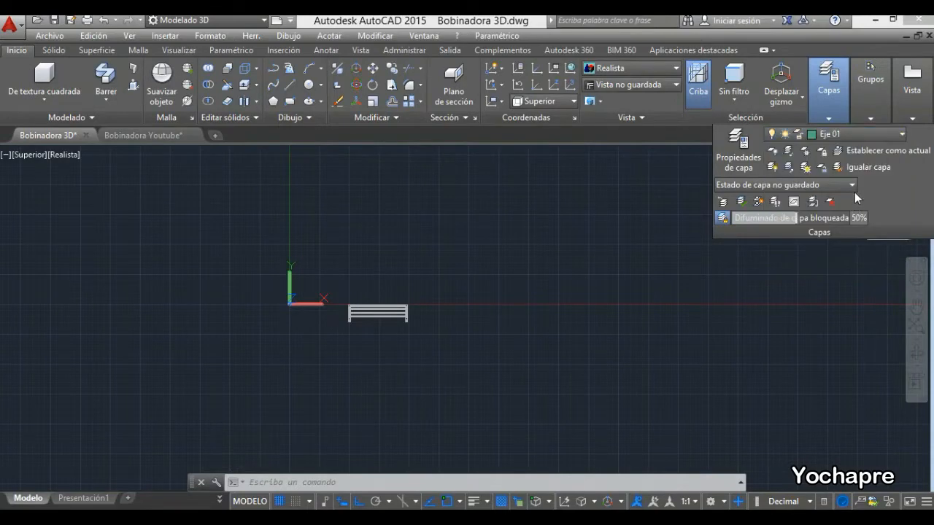
left_click(827, 108)
left_click(866, 136)
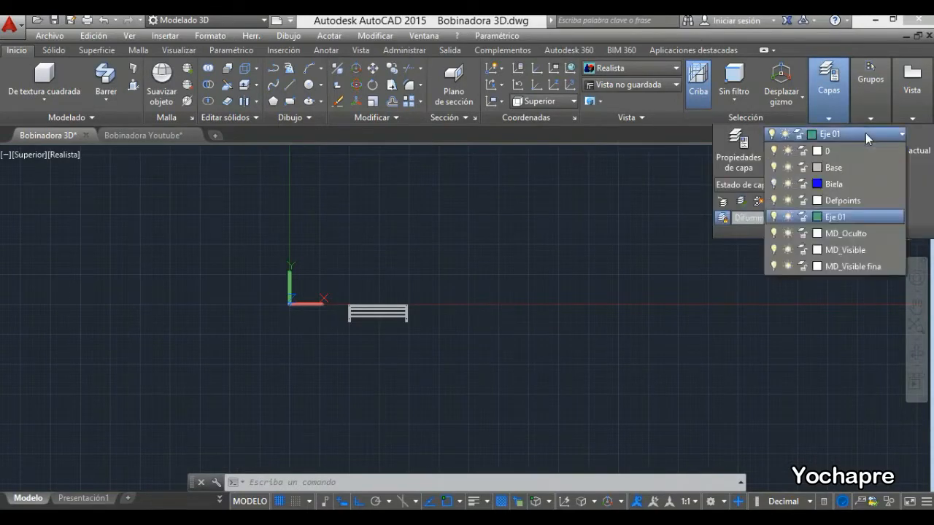
left_click(775, 168)
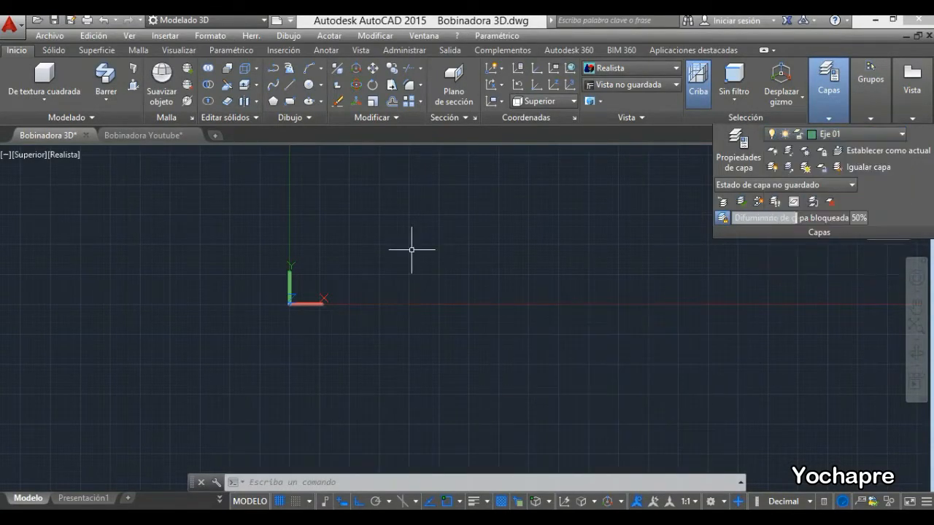
Draw a circle of radius 6.5 in the empty area above and to the right of the origin
middle_click_drag(335, 257, 245, 346)
scroll(292, 363, "up", 2)
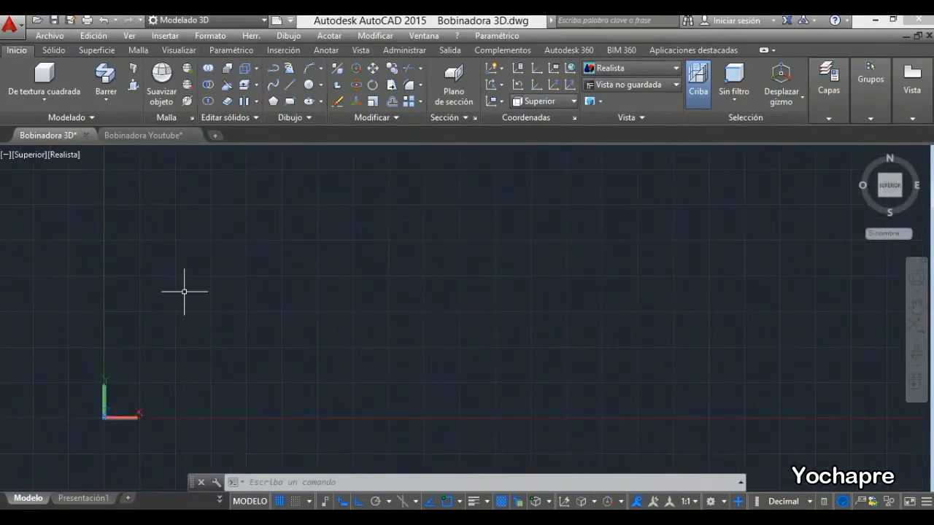
left_click(308, 85)
left_click(219, 278)
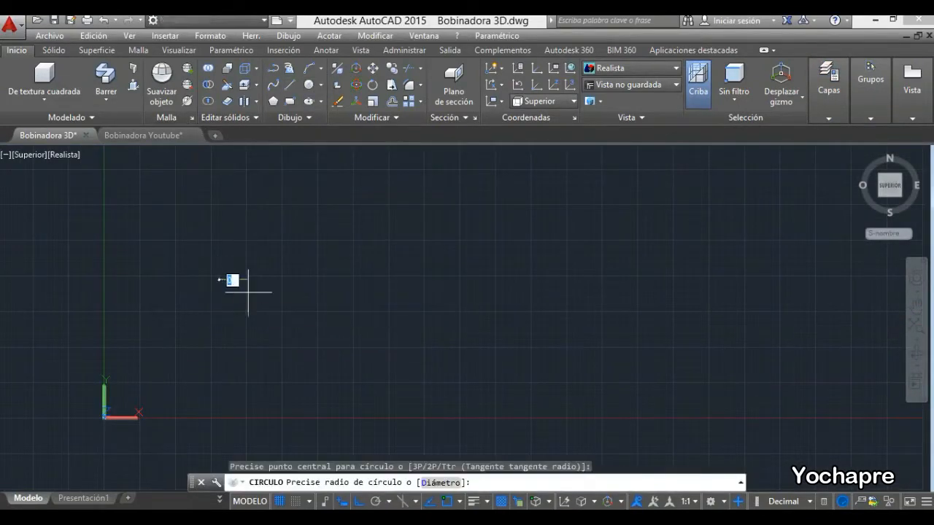
key("Return")
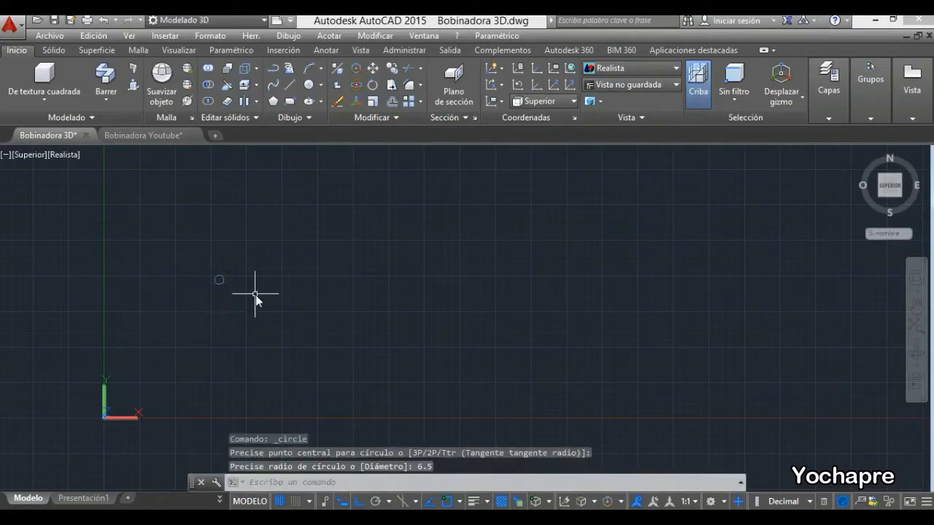
Orbit to an inclined 3D view and draw a second circle of radius 6.5 beside the first
left_click(917, 355)
left_click_drag(151, 277, 208, 281)
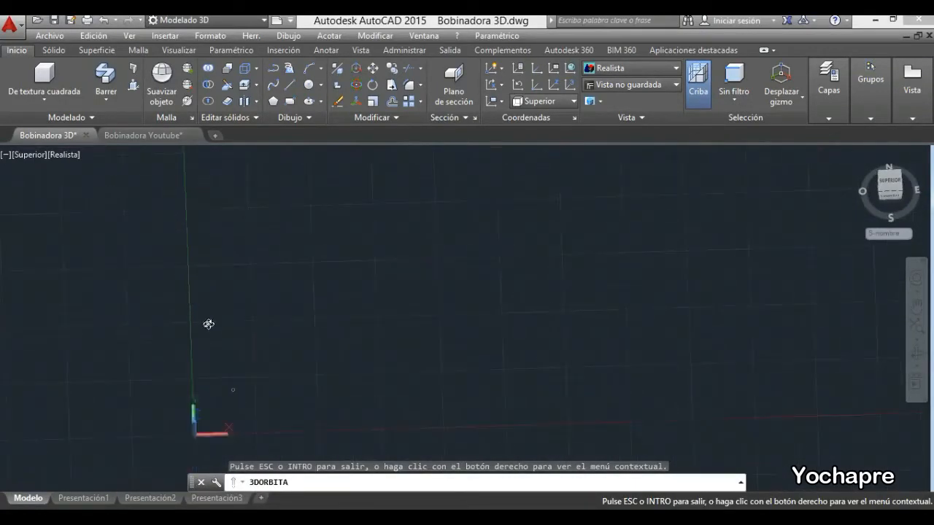
left_click_drag(255, 371, 302, 293)
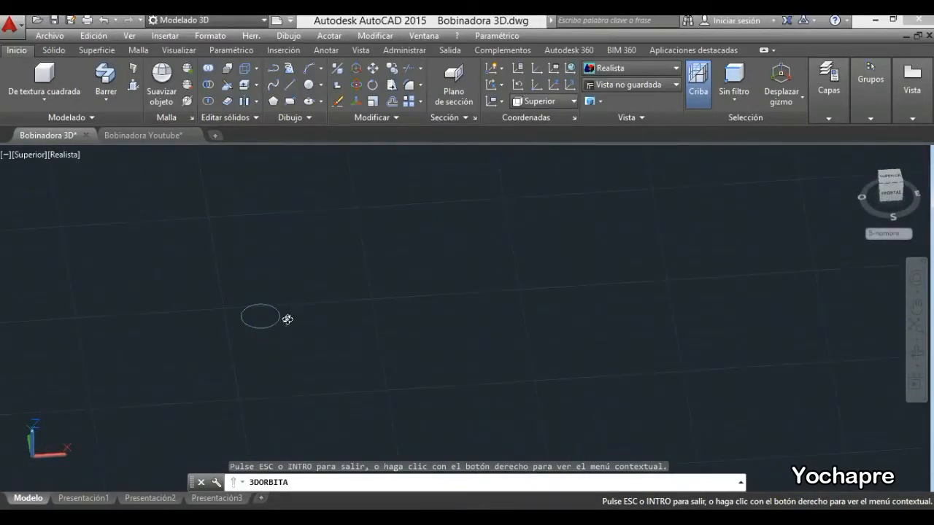
key("Escape")
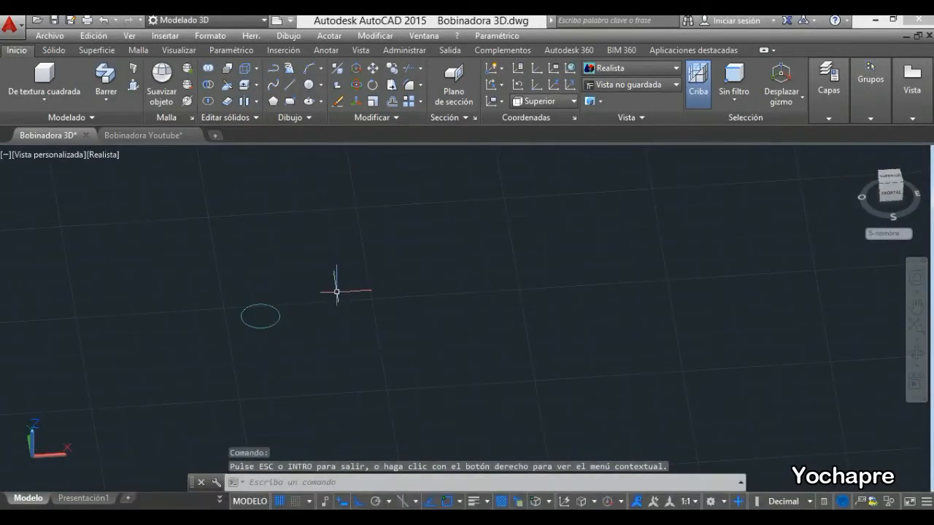
left_click(308, 85)
left_click(364, 299)
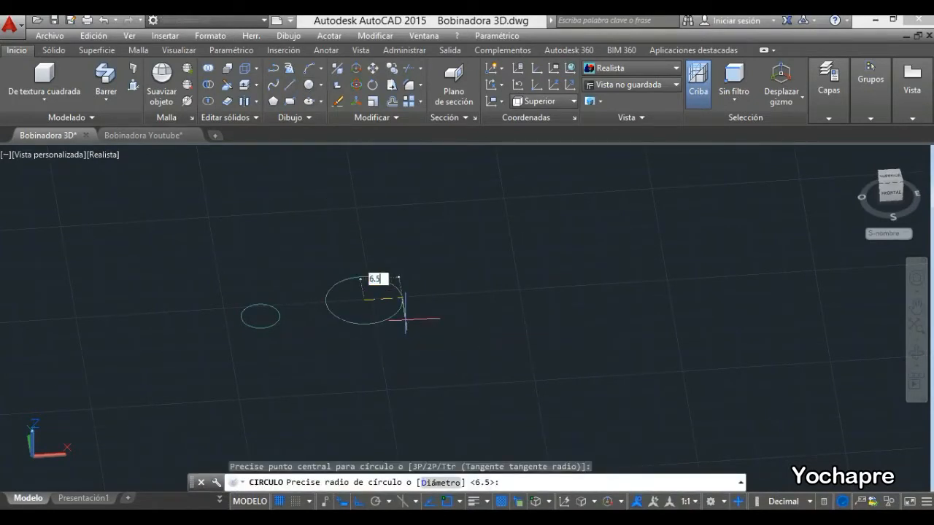
key("Return")
Extrude the first circle to a height of 10
left_click(103, 100)
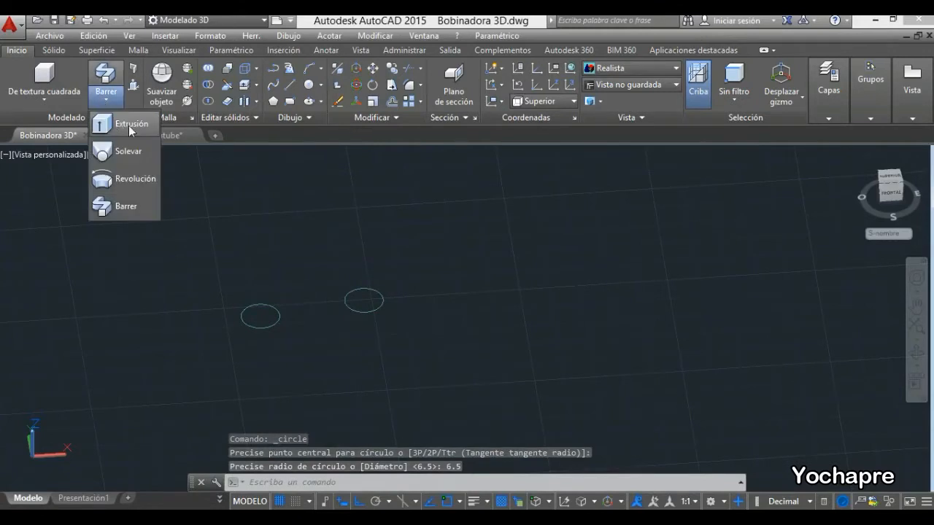
left_click(128, 126)
left_click(252, 312)
right_click(255, 308)
left_click(286, 316)
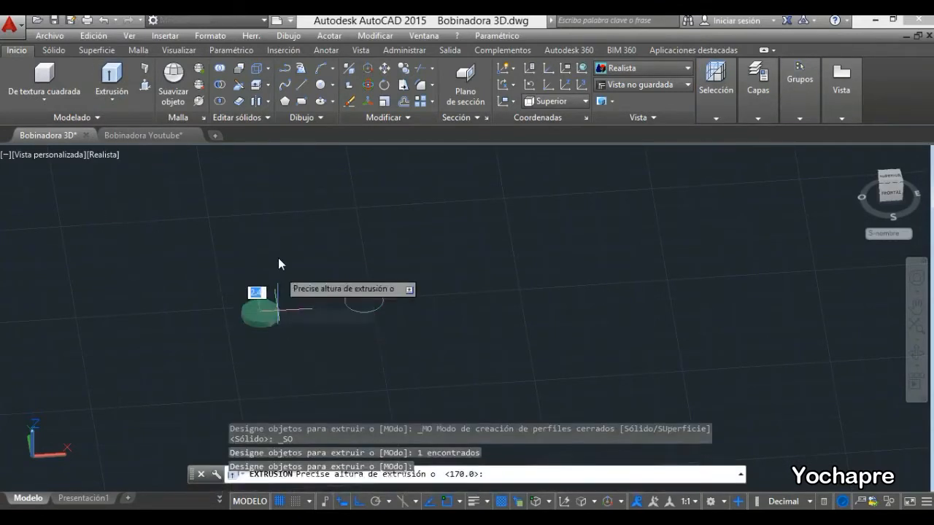
key("Return")
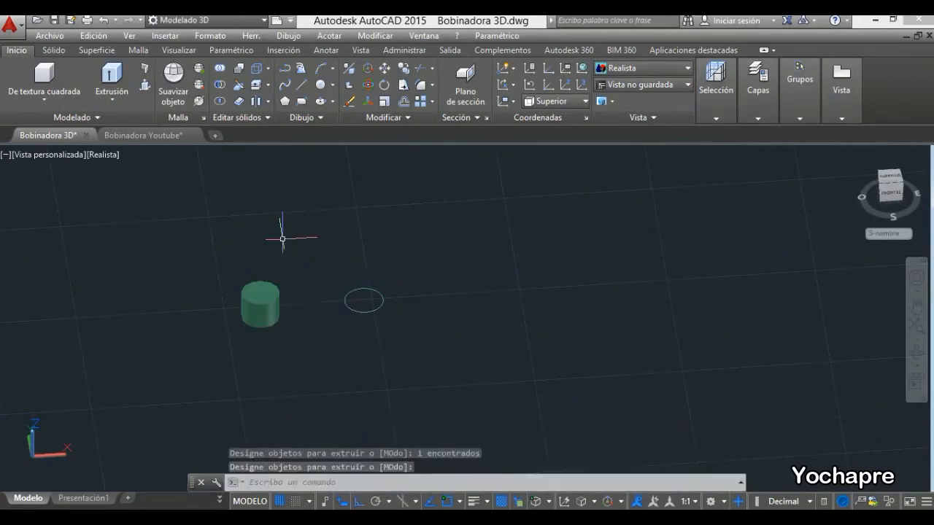
Extrude the second circle to a height of 30
left_click(111, 80)
left_click(362, 298)
right_click(363, 298)
left_click(383, 299)
type("30")
key("Return")
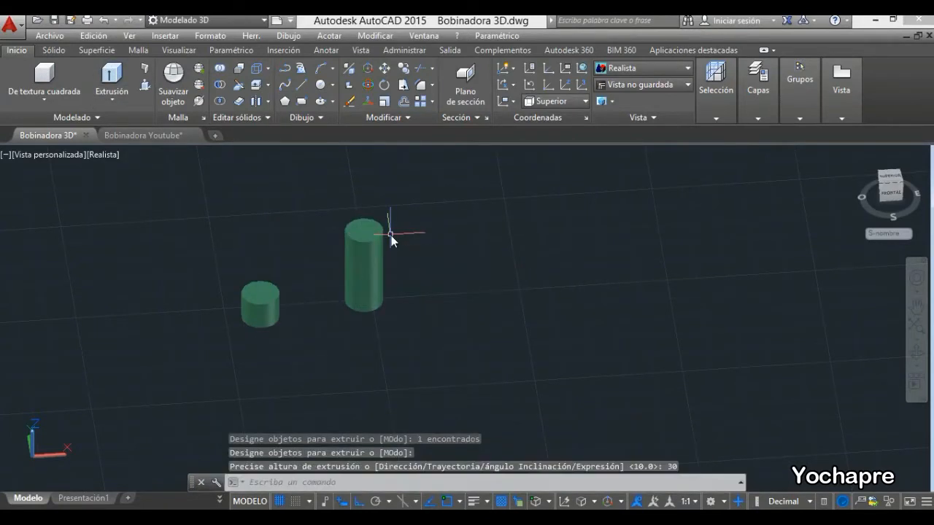
Set the visual style to Estructura alámbrica and chamfer both circular edges of the short cylinder with distances of 1 and 1
left_click(103, 154)
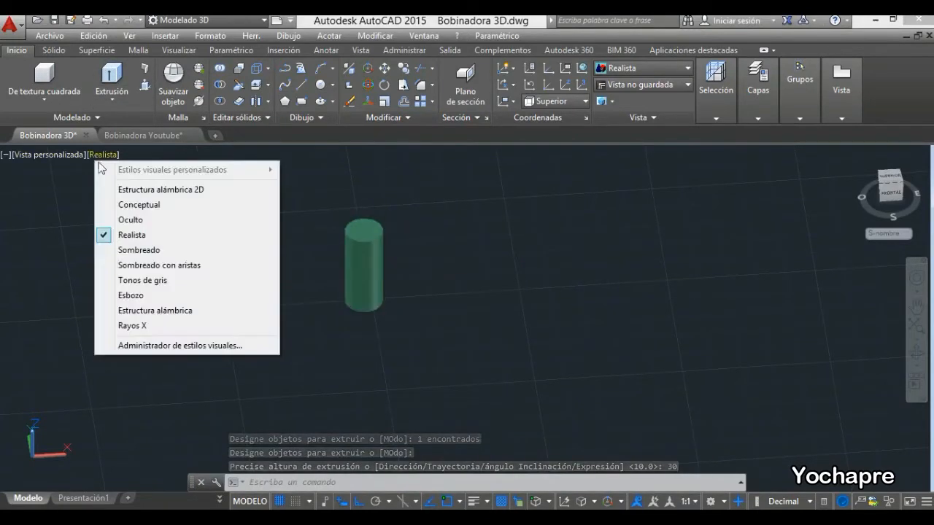
left_click(156, 311)
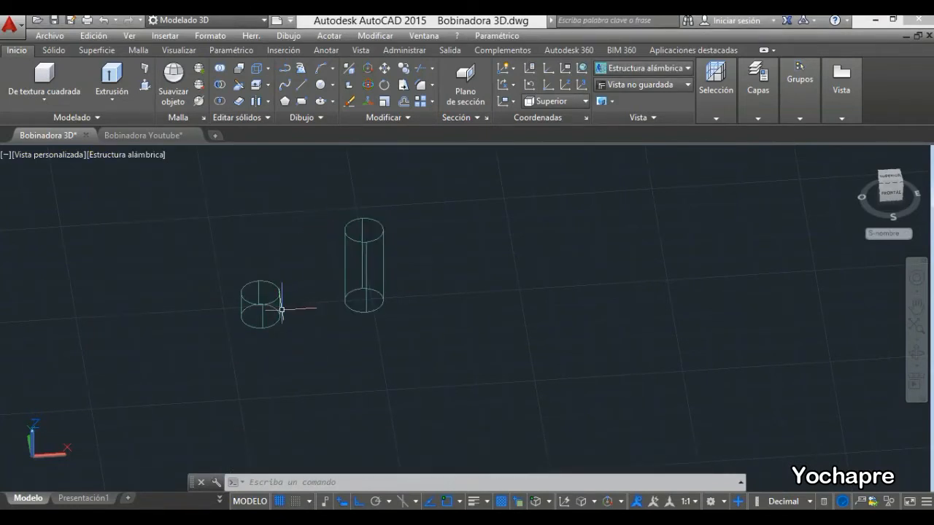
left_click(432, 84)
left_click(456, 135)
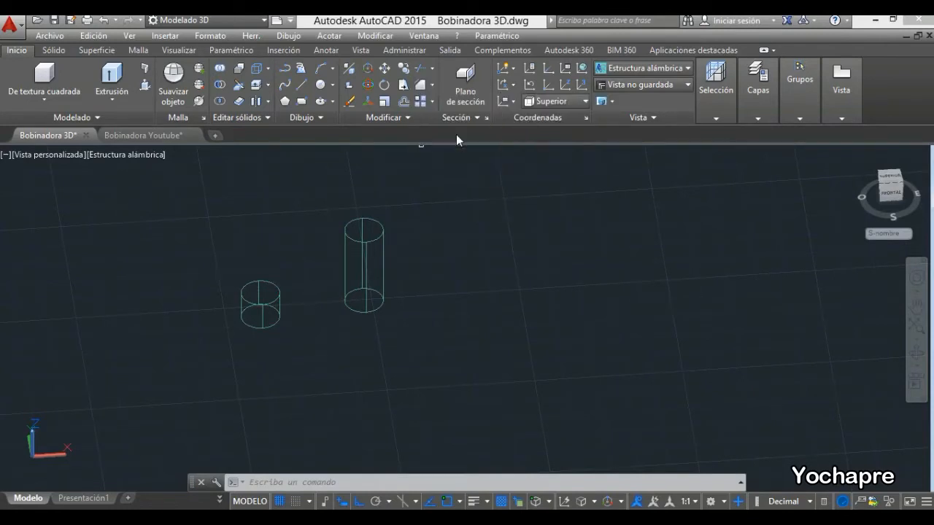
left_click(281, 302)
type("1")
key("Return")
type("1")
key("Return")
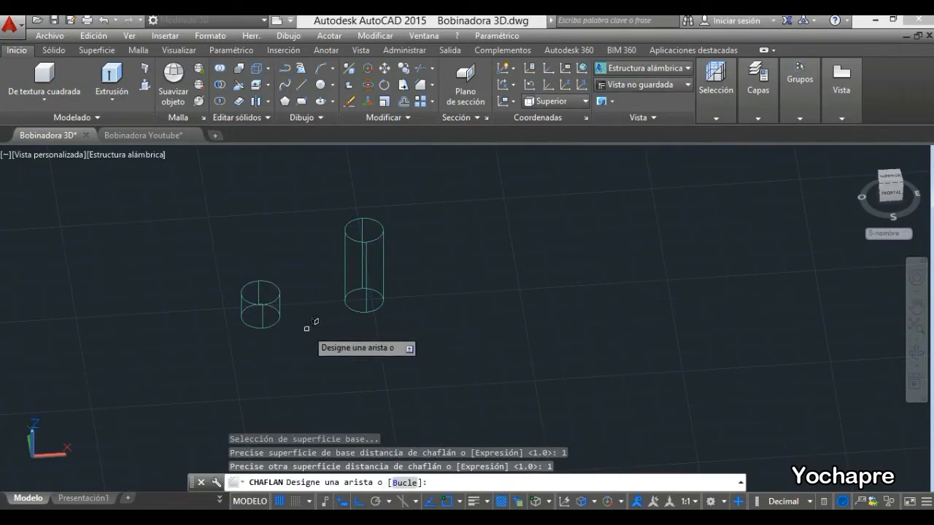
left_click(275, 284)
left_click(277, 324)
key("Return")
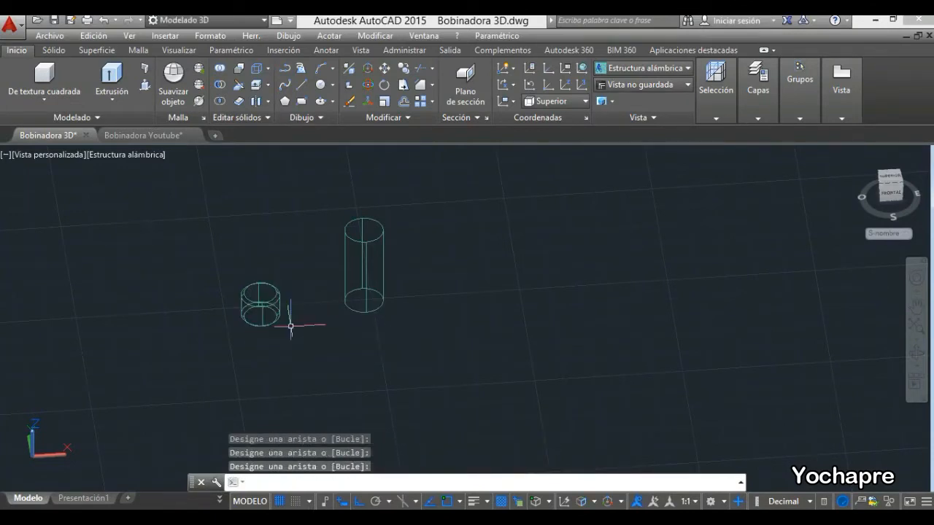
Chamfer the upper and lower circular edges of the tall cylinder with distances of 1 and 1
left_click(422, 86)
left_click(384, 252)
type("1")
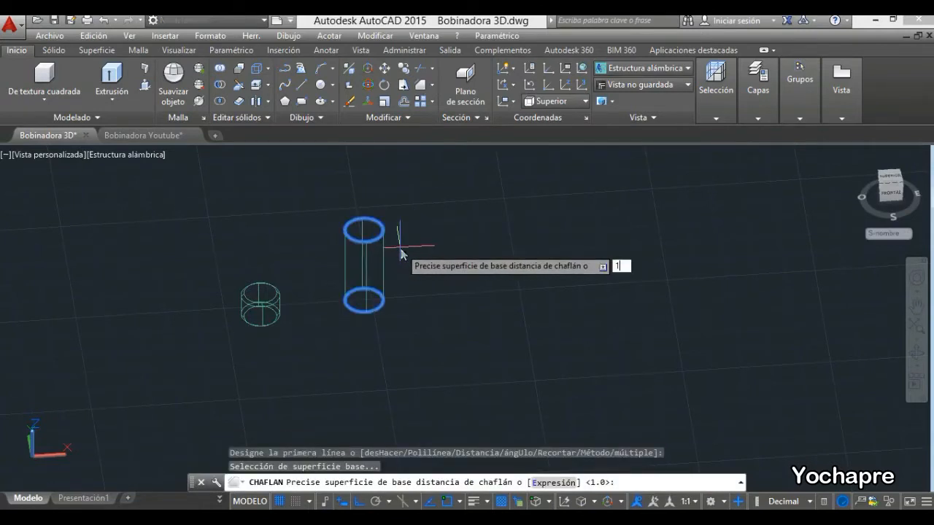
key("Return")
type("1")
key("Return")
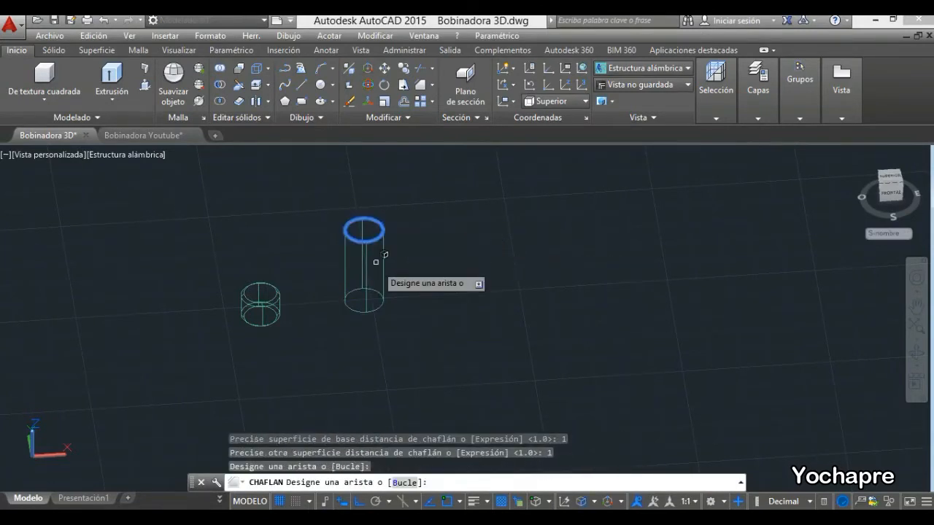
left_click(380, 308)
key("Return")
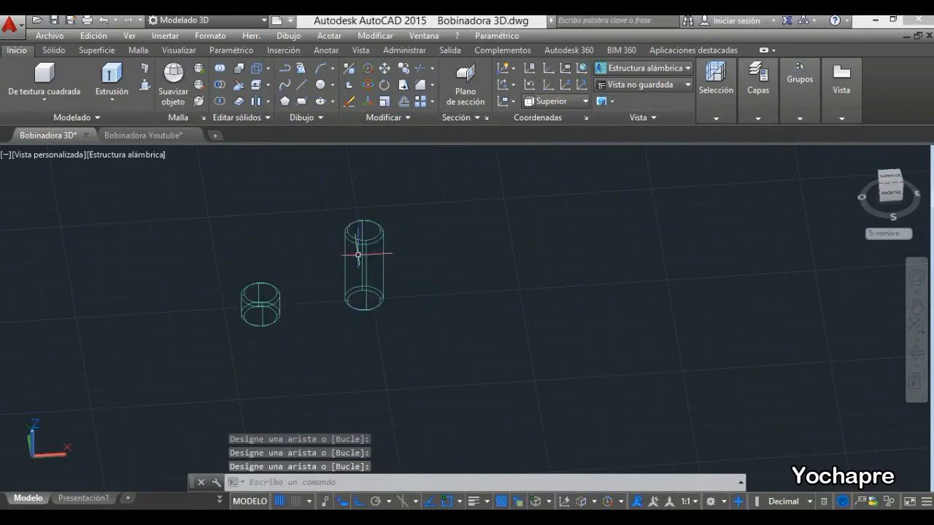
Move the tall cylinder from its bottom centre onto the top centre of the short cylinder
left_click(385, 68)
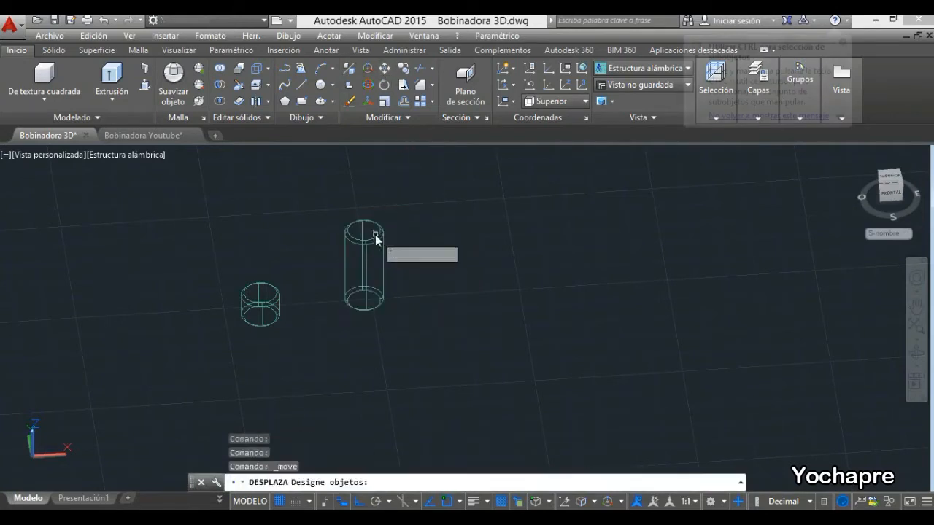
left_click(376, 247)
key("Return")
scroll(364, 299, "up", 5)
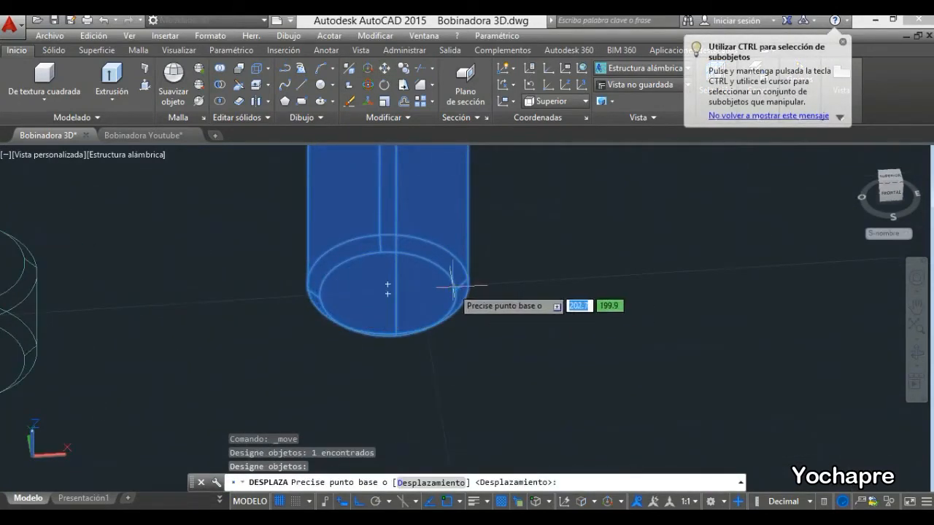
left_click(387, 287)
scroll(409, 289, "down", 4)
scroll(292, 298, "up", 6)
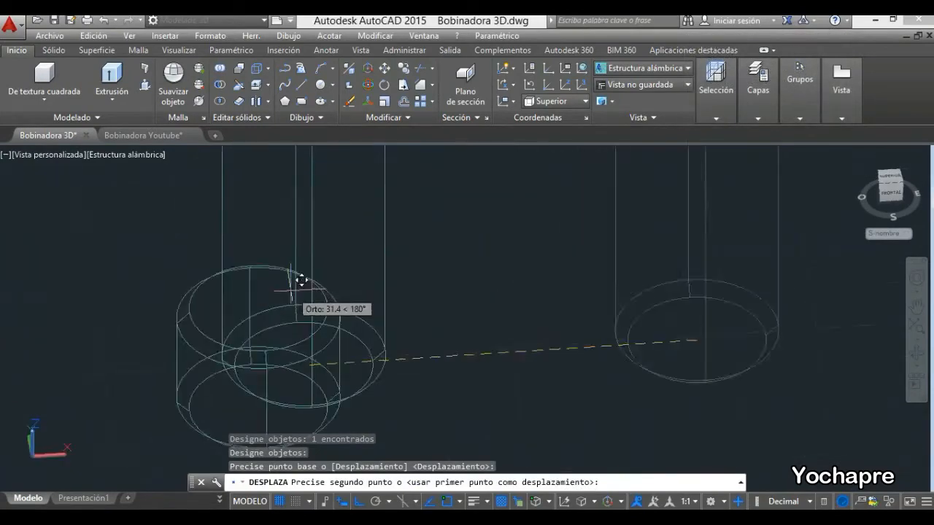
left_click(224, 325)
Copy the short cylinder from its bottom centre to the top centre of the tall cylinder
scroll(342, 278, "down", 6)
scroll(351, 241, "up", 4)
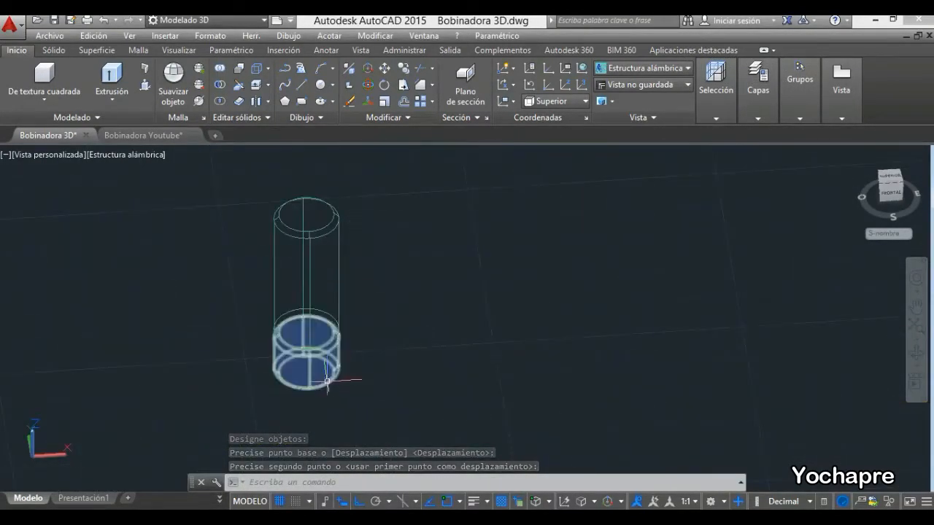
left_click(404, 67)
left_click(337, 369)
key("Return")
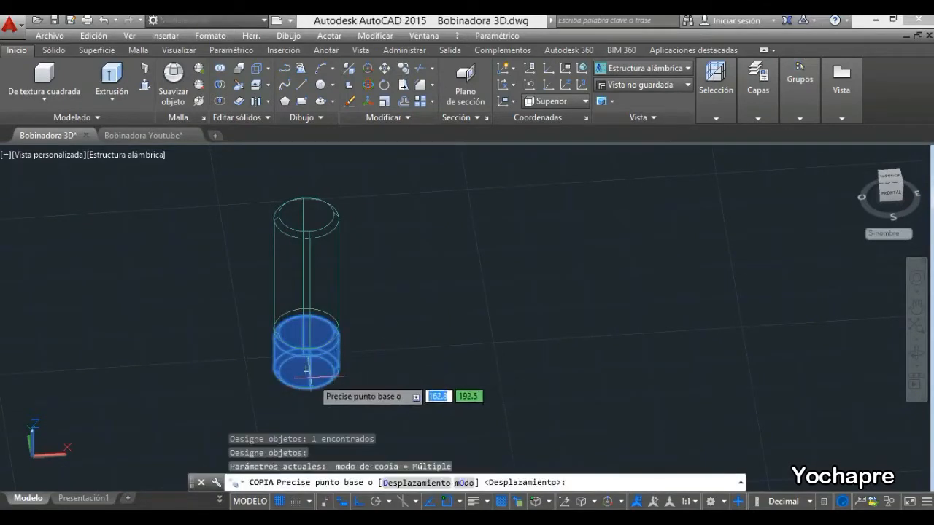
left_click(310, 370)
scroll(325, 226, "up", 2)
scroll(330, 223, "up", 4)
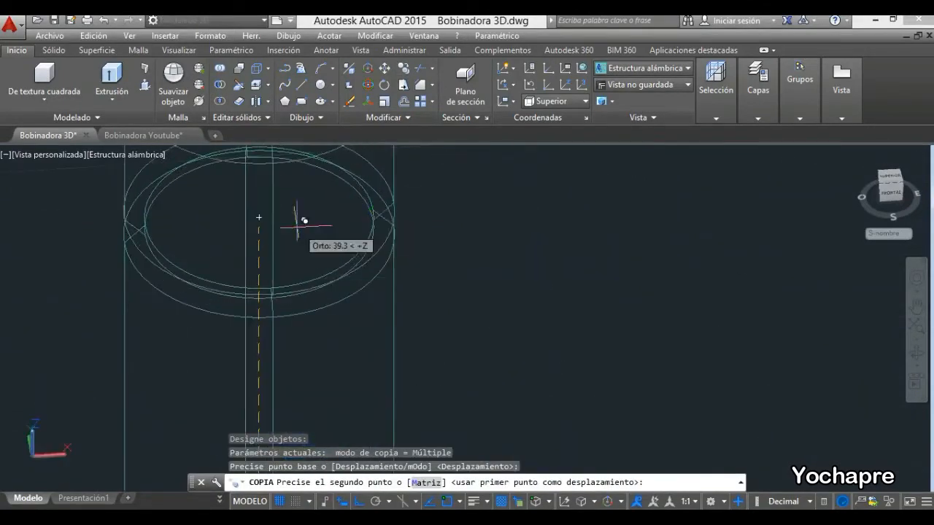
left_click(259, 216)
scroll(340, 233, "down", 6)
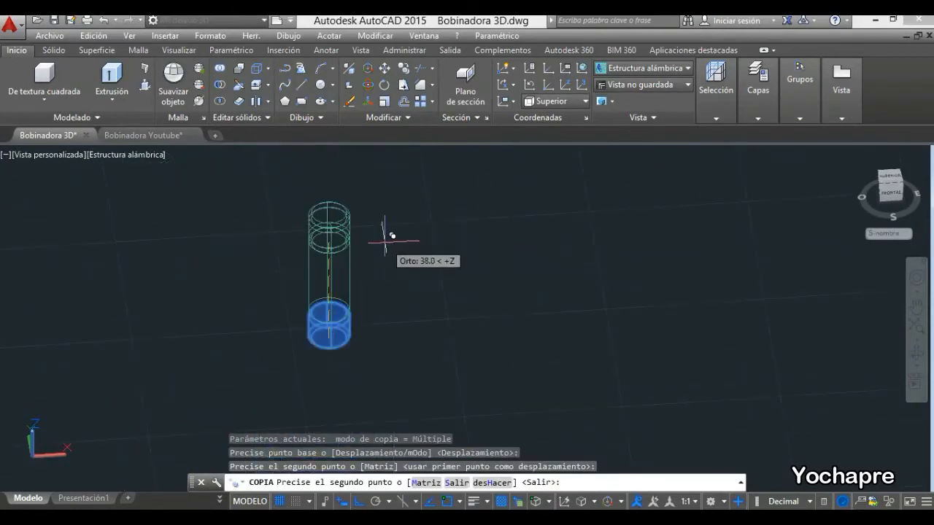
key("Return")
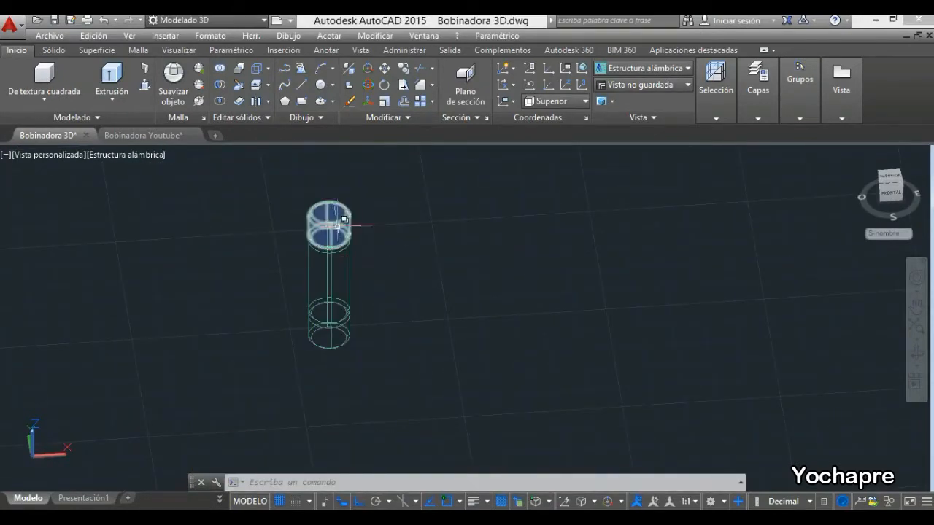
Set the visual style to Sombreado con aristas and inspect the three stacked cylinders from another angle
left_click(126, 155)
left_click(211, 271)
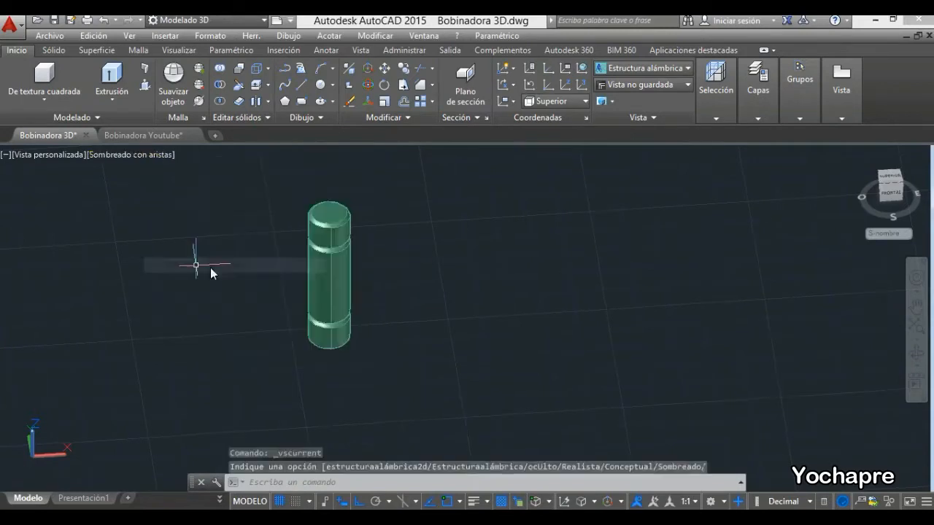
left_click(916, 353)
left_click_drag(635, 313, 283, 248)
scroll(283, 247, "down", 5)
left_click_drag(358, 279, 432, 292)
right_click(433, 292)
left_click(461, 46)
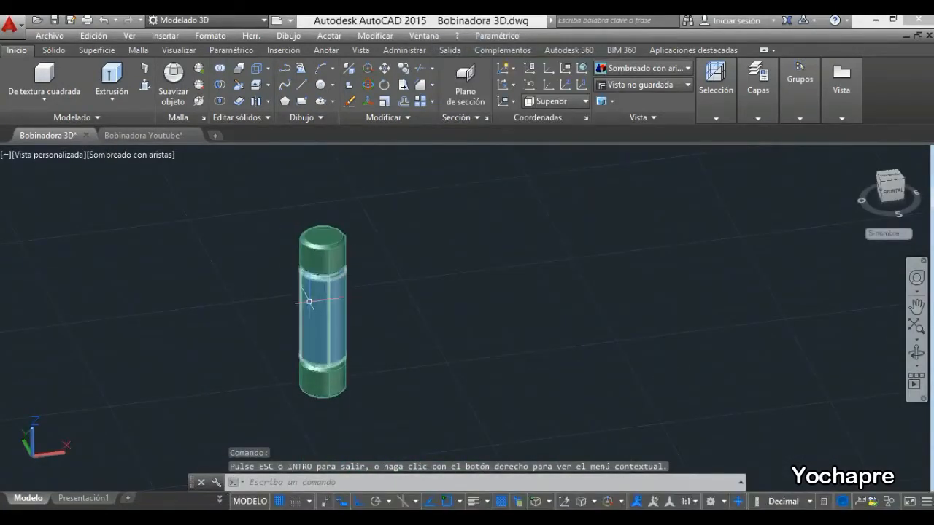
Unite the upper short, tall and lower short cylinders into a single solid with Union
left_click(221, 67)
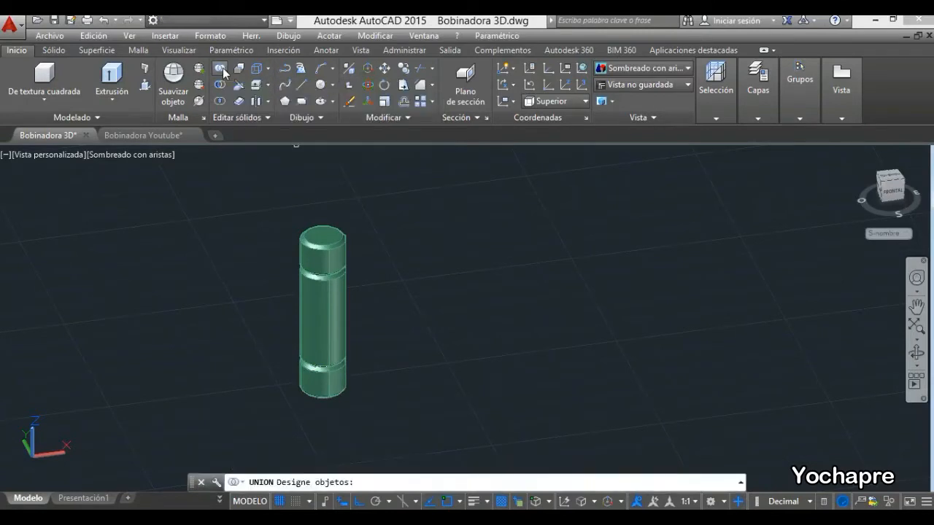
left_click(312, 259)
left_click(317, 335)
left_click(341, 391)
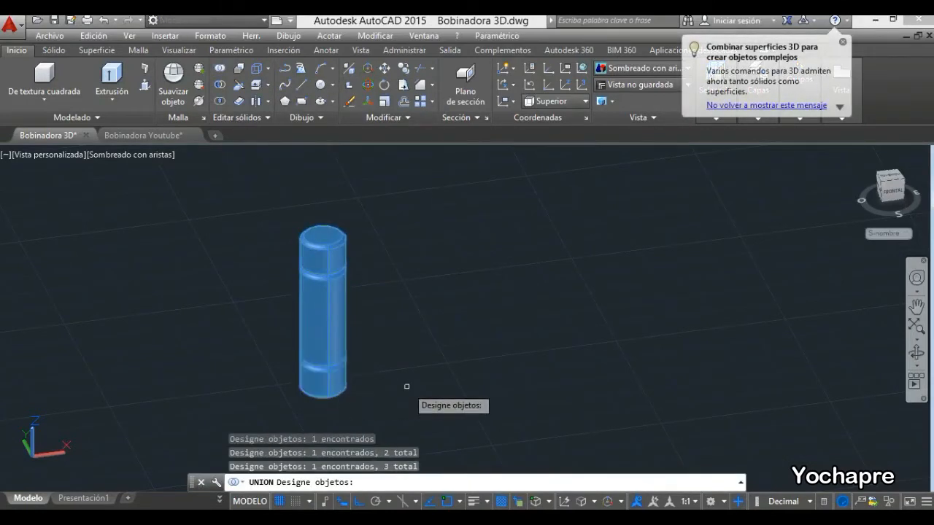
key("Return")
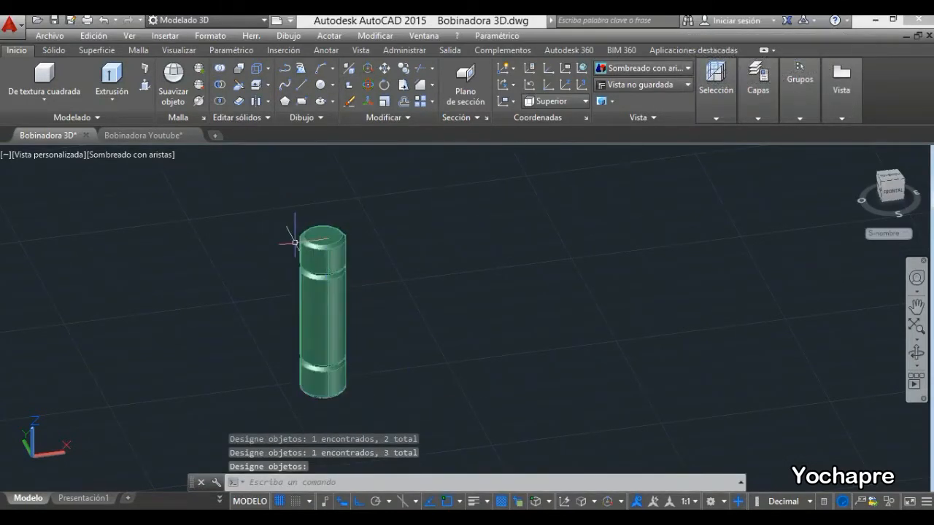
Set the visual style to Estructura alámbrica and draw a circle of radius 1.5 beside the base of the handle
left_click(145, 155)
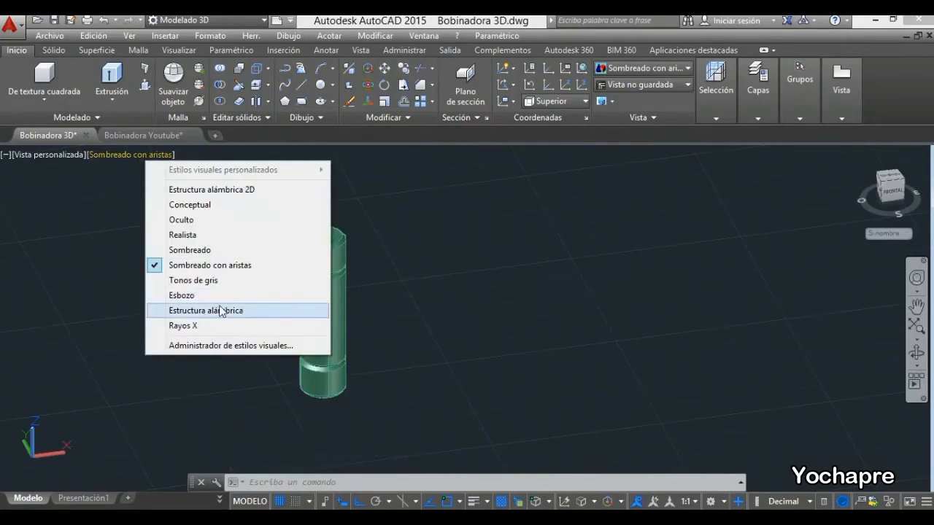
left_click(180, 310)
left_click(319, 84)
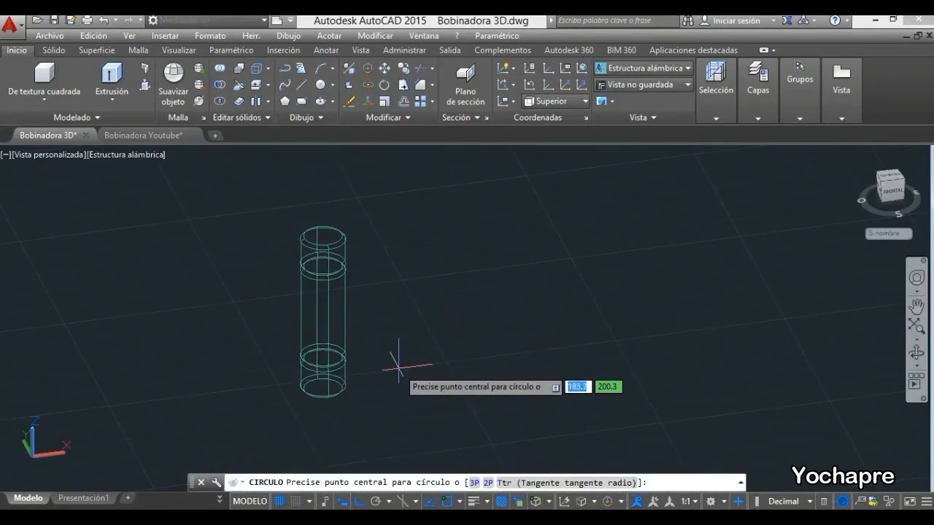
left_click(400, 369)
type("1.5")
key("Return")
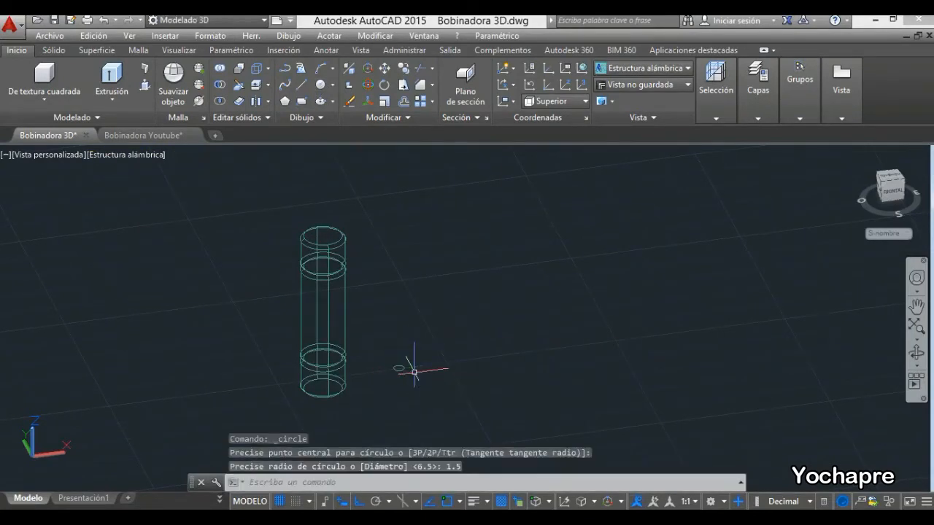
Extrude the small circle upward to a height of 30 to form a thin rod
left_click(114, 72)
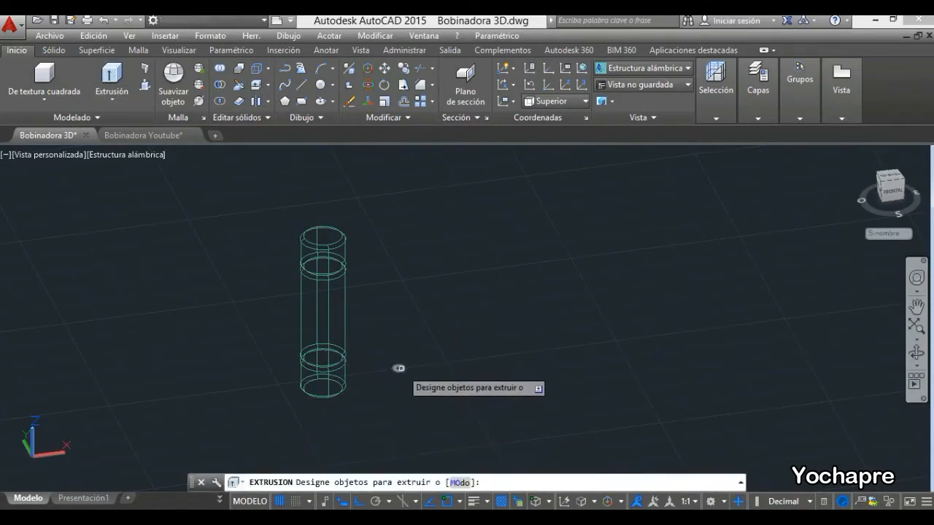
left_click(398, 368)
right_click(397, 368)
left_click(427, 375)
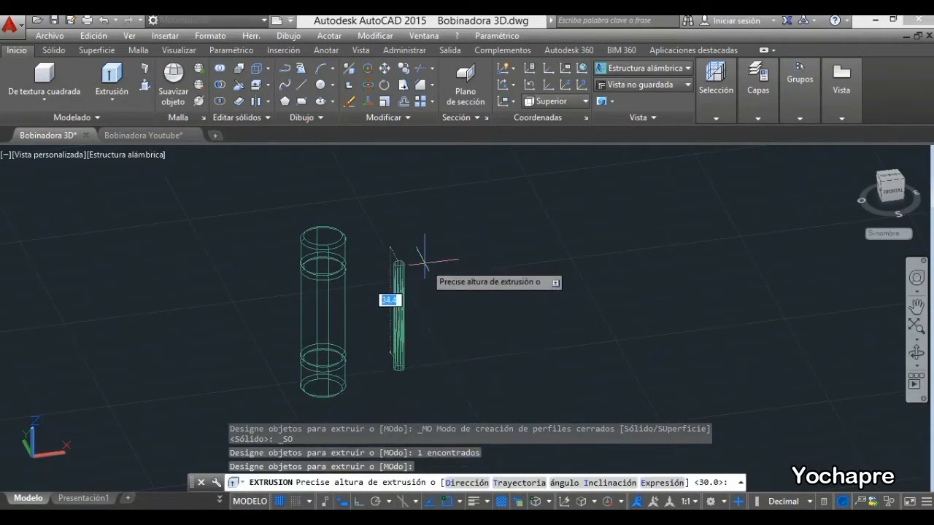
type("30")
key("Return")
scroll(435, 267, "up", 2)
scroll(435, 267, "down", 2)
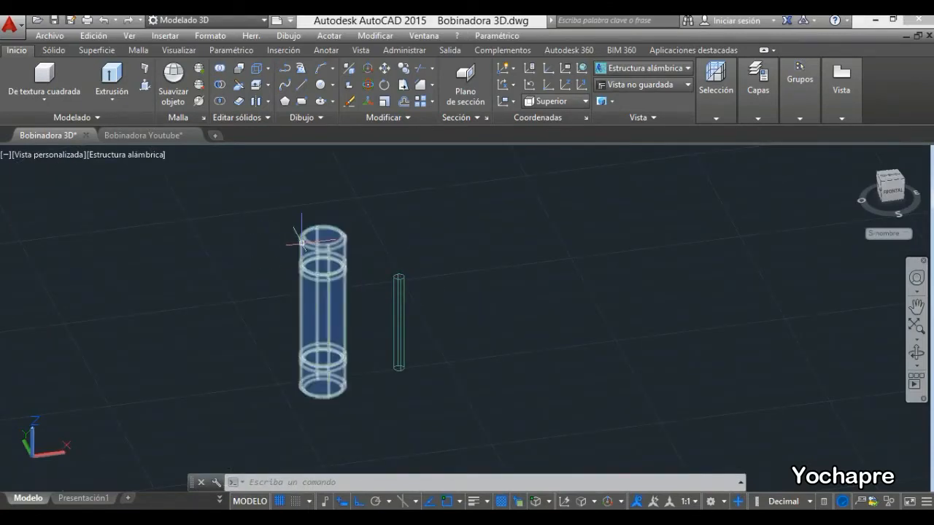
Draw a vertical line along the side of the handle's upper section, between its top and bottom chamfers
left_click(302, 86)
scroll(294, 234, "up", 8)
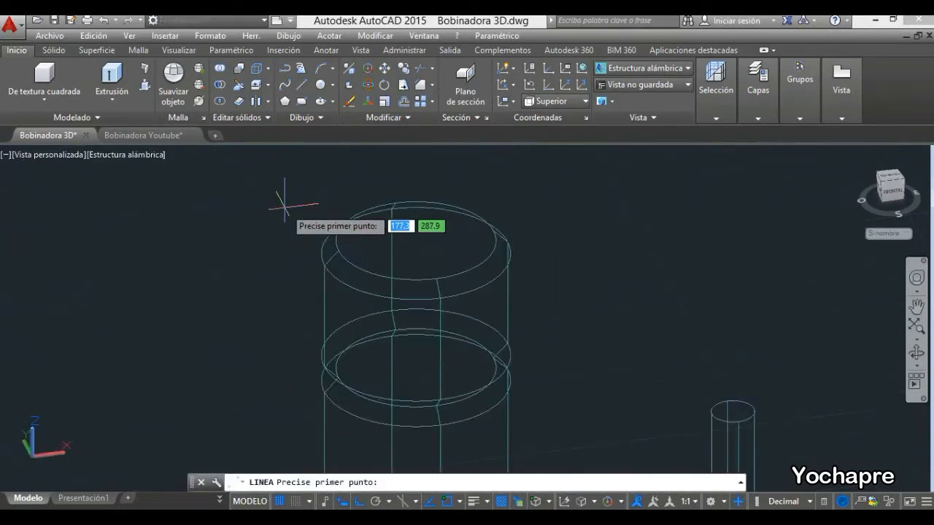
left_click(340, 288)
left_click(340, 434)
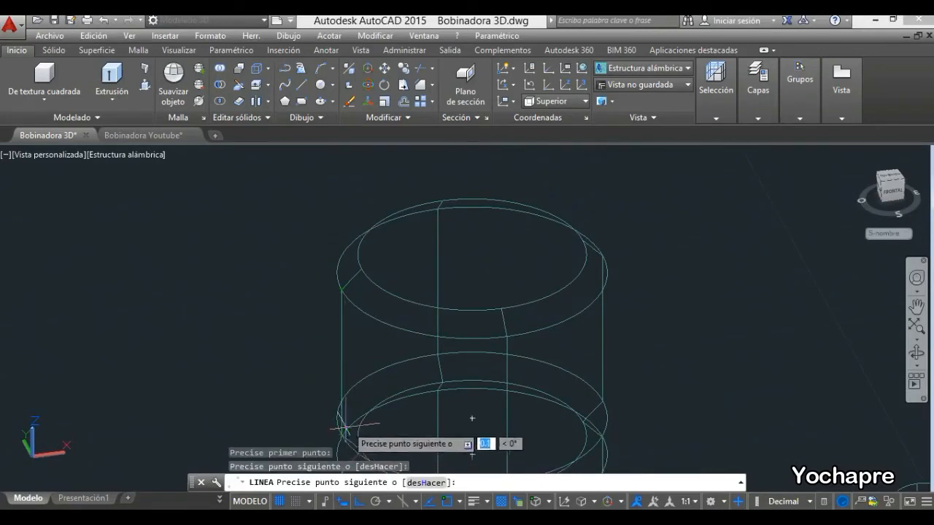
key("Return")
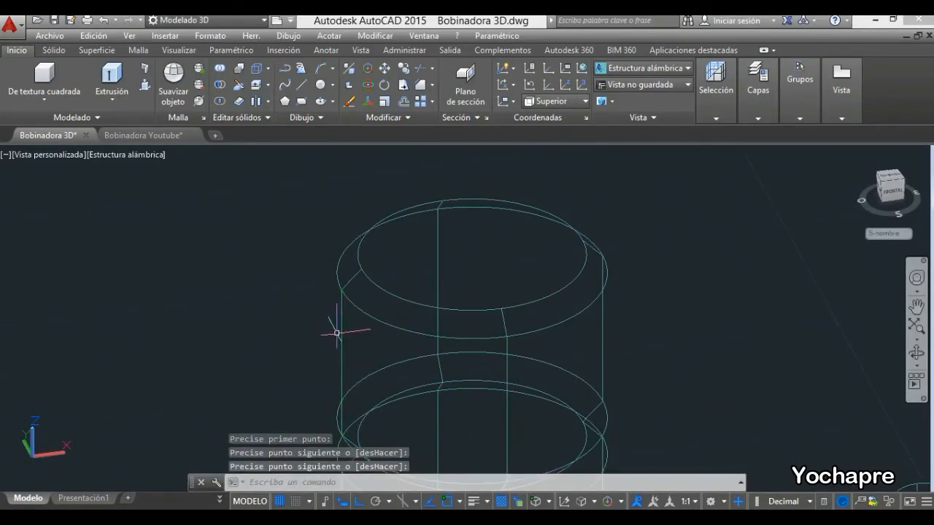
scroll(340, 314, "down", 10)
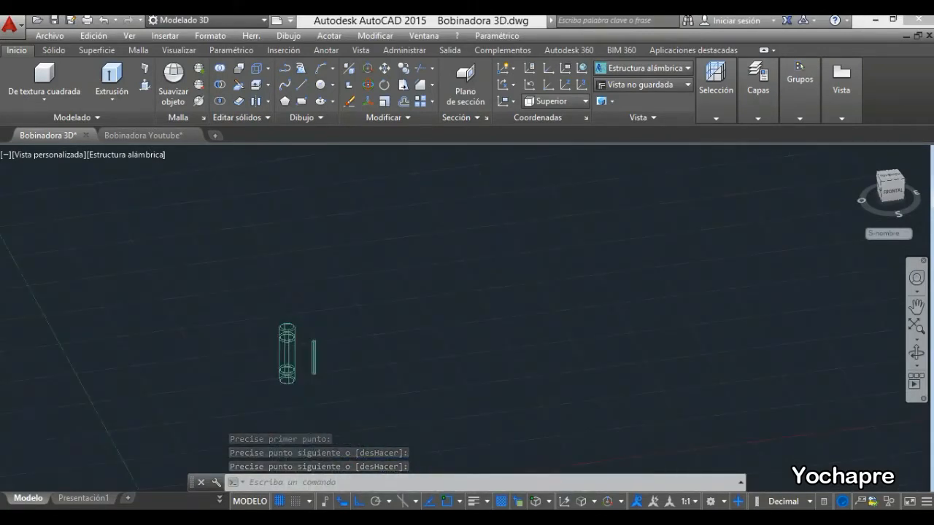
Rotate the thin rod in 3D about the Y axis until it lies horizontally along X
scroll(302, 389, "up", 4)
left_click(368, 86)
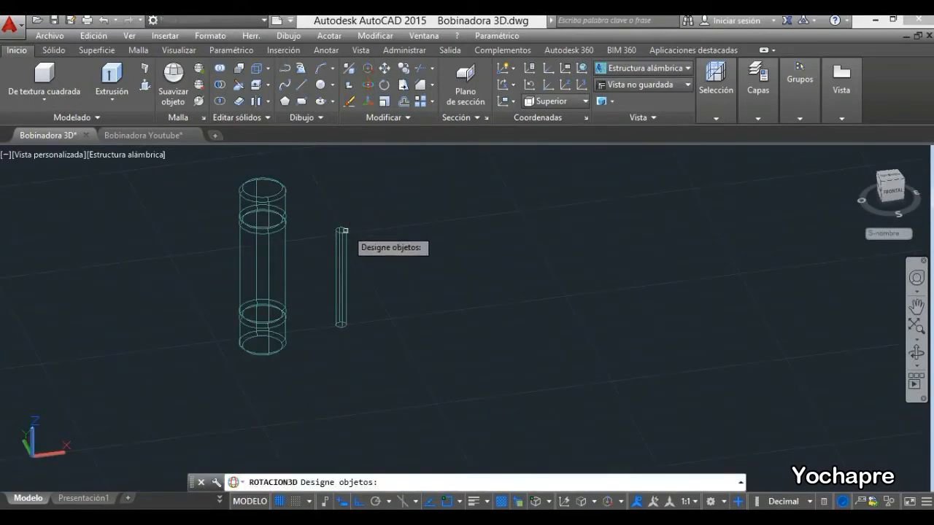
left_click(340, 247)
key("Return")
left_click(325, 245)
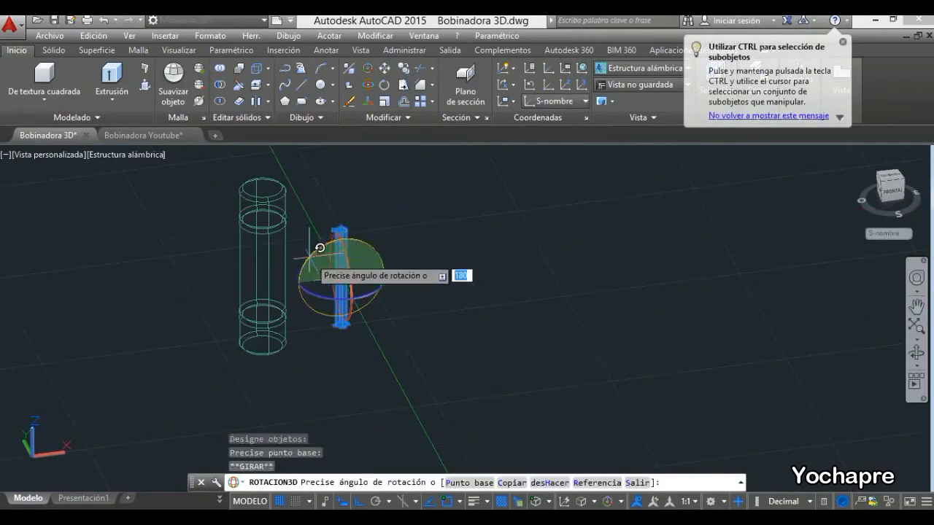
left_click(336, 240)
Move the horizontal rod by its end centre to the midpoint of the vertical line on the handle's upper section
left_click(384, 70)
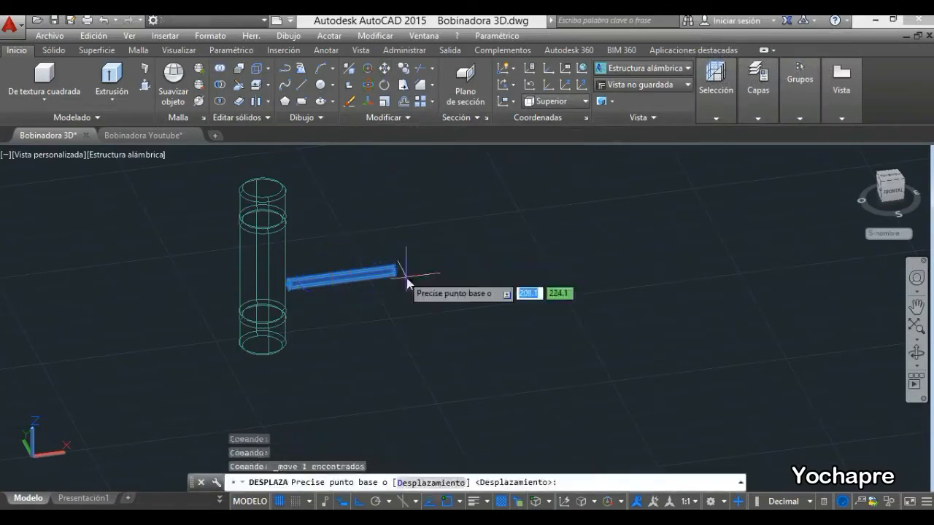
scroll(407, 288, "up", 5)
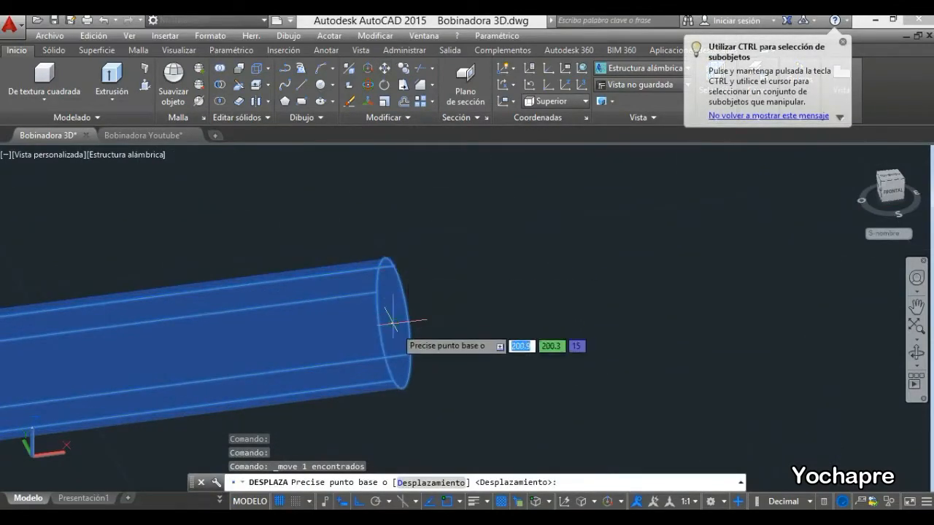
left_click(395, 325)
scroll(398, 334, "down", 5)
scroll(314, 276, "up", 5)
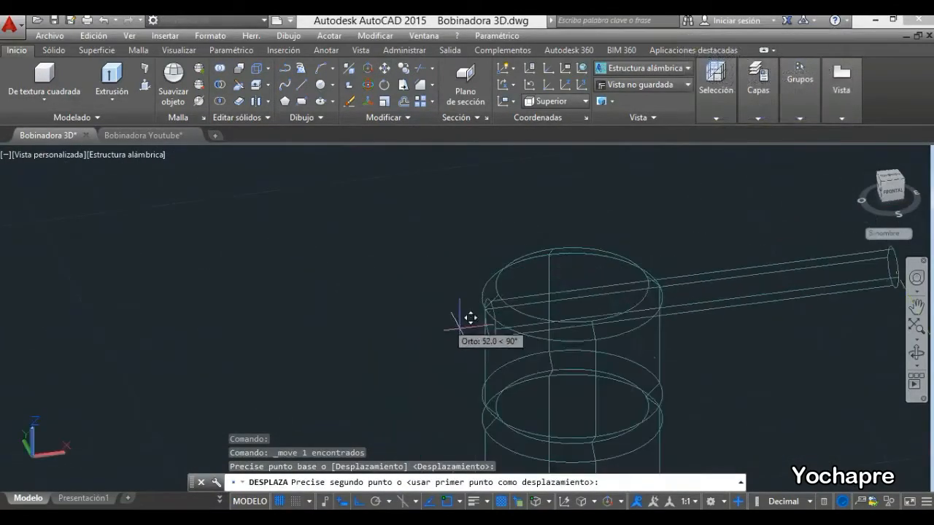
left_click(496, 355)
scroll(474, 318, "down", 5)
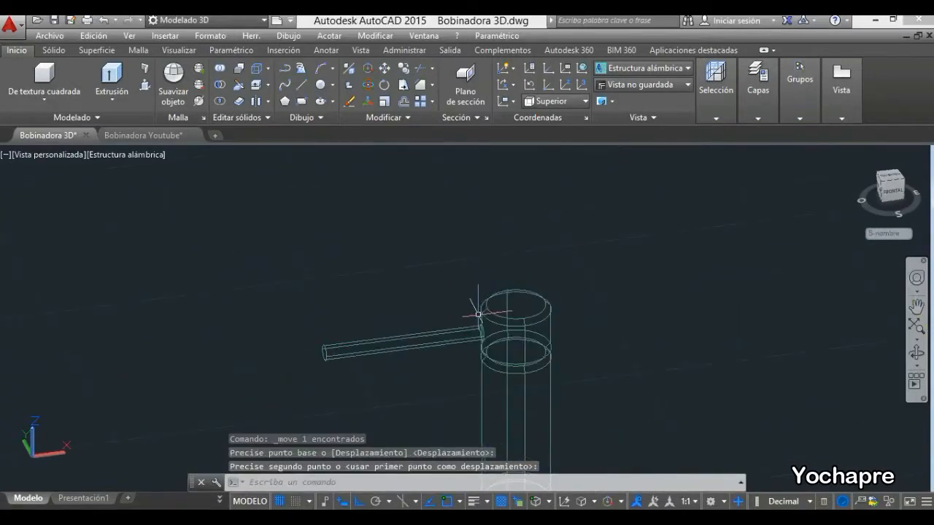
Set the visual style to Sombreado con aristas and examine the joint between the rod and the handle from several angles
scroll(486, 343, "up", 4)
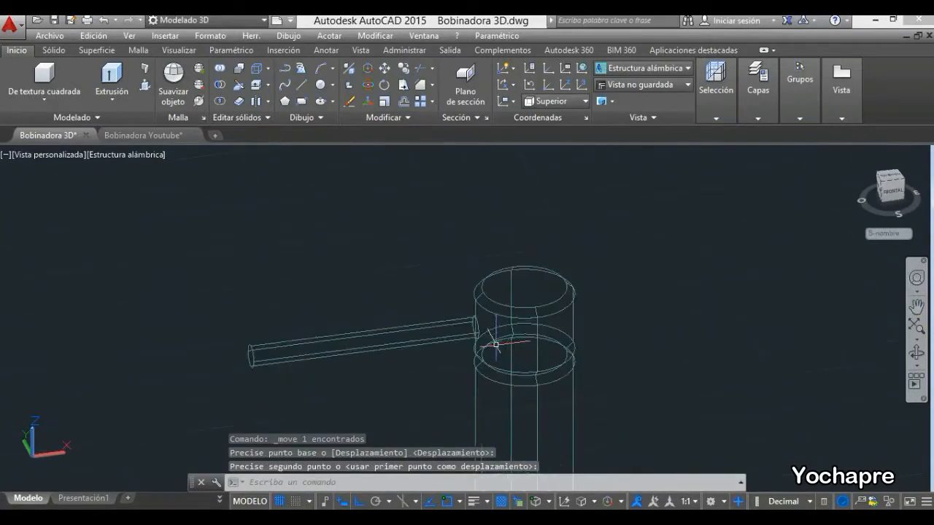
left_click(142, 154)
left_click(219, 267)
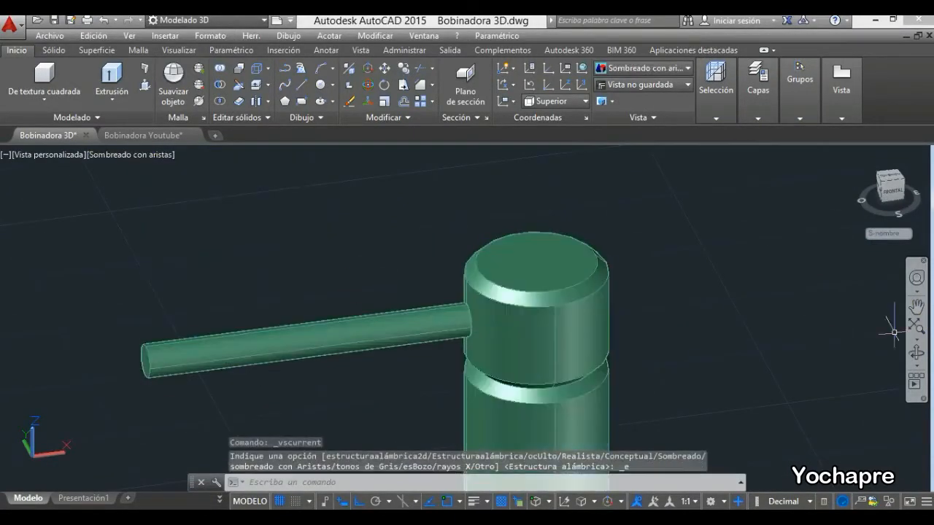
middle_click_drag(582, 319, 459, 248, "shift")
scroll(475, 282, "up", 8)
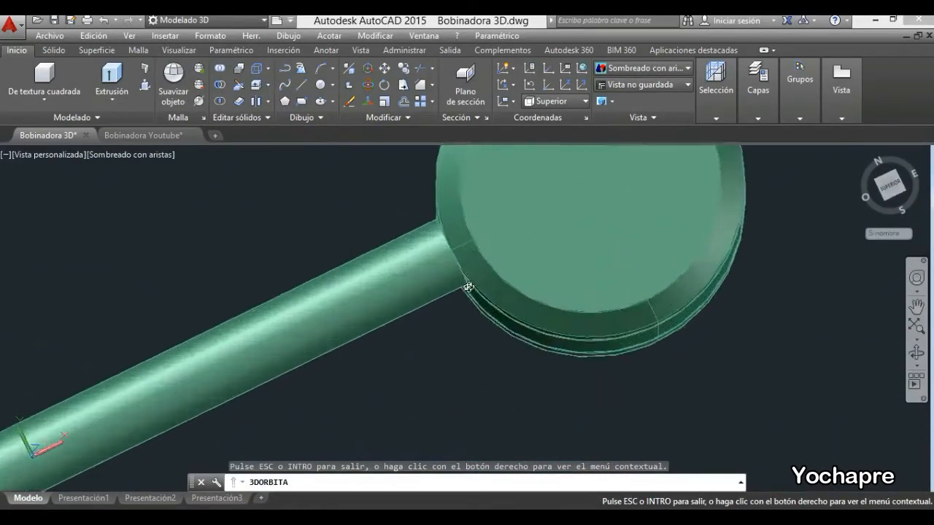
middle_click_drag(456, 293, 489, 299, "shift")
scroll(455, 273, "down", 8)
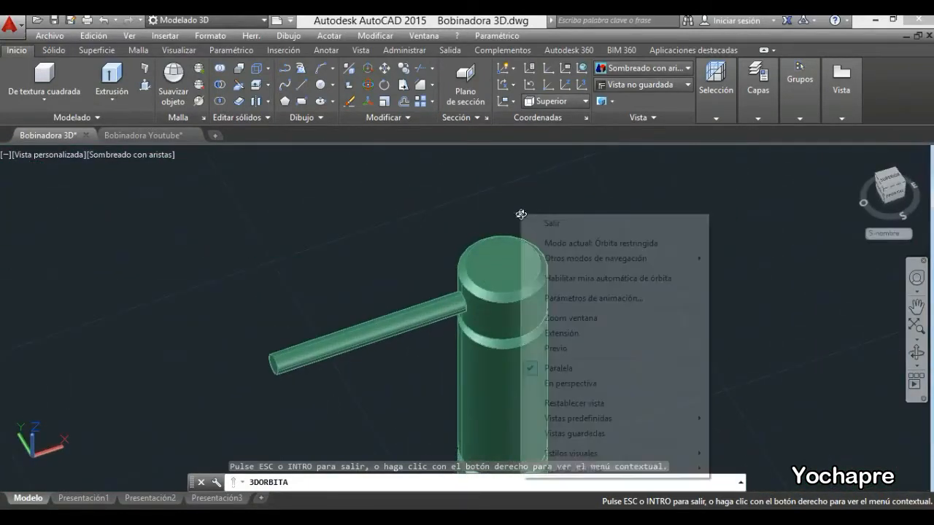
right_click(521, 214)
left_click(540, 222)
Switch to the Estructura alámbrica visual style and move the thin rod 1 unit along X into the handle
left_click(161, 155)
left_click(241, 314)
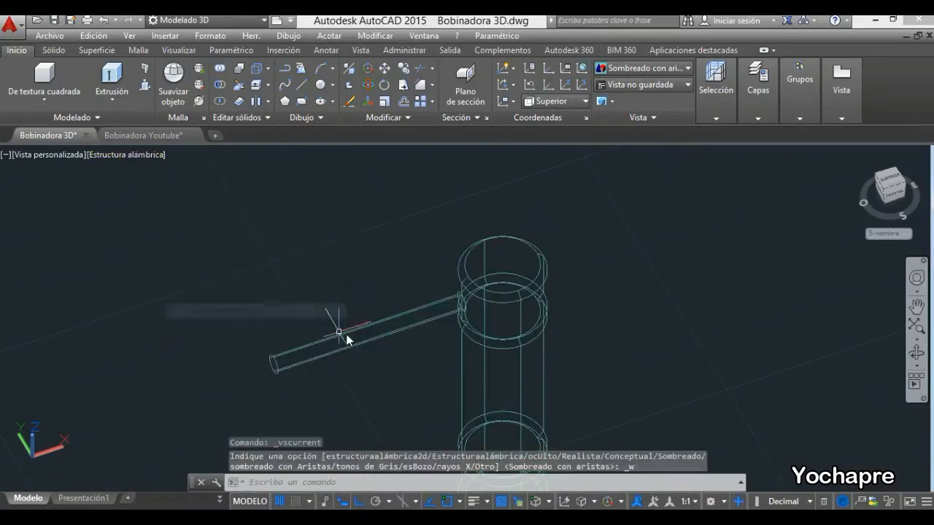
scroll(518, 334, "up", 3)
left_click(385, 68)
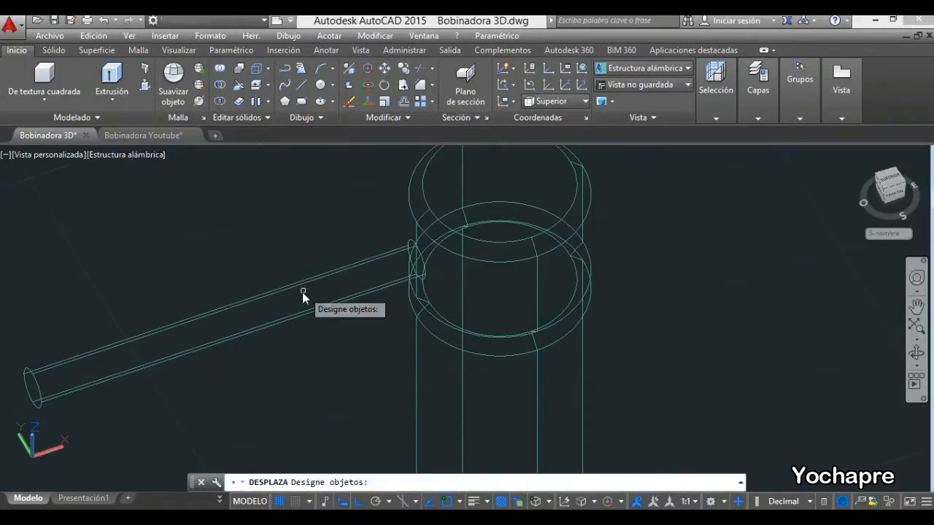
left_click(302, 297)
key("Return")
left_click(32, 387)
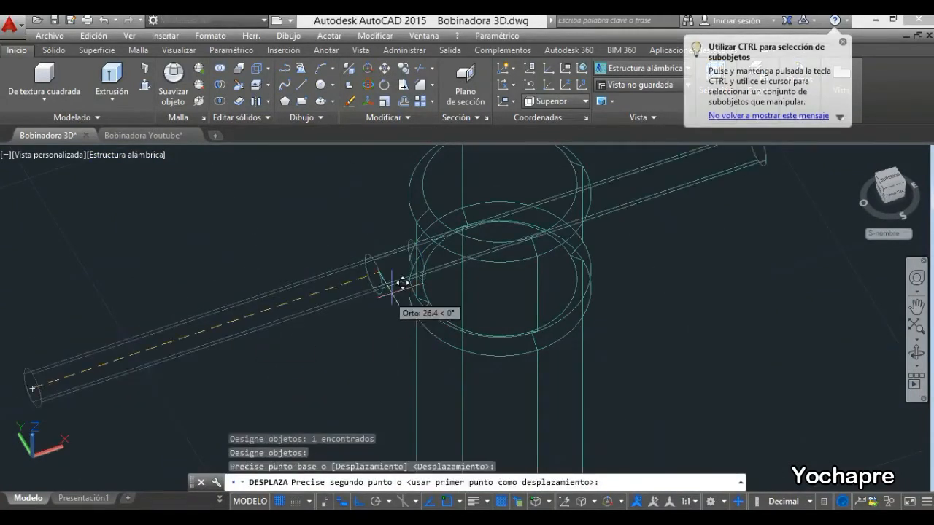
left_click(423, 253)
scroll(452, 249, "down", 3)
scroll(295, 299, "up", 4)
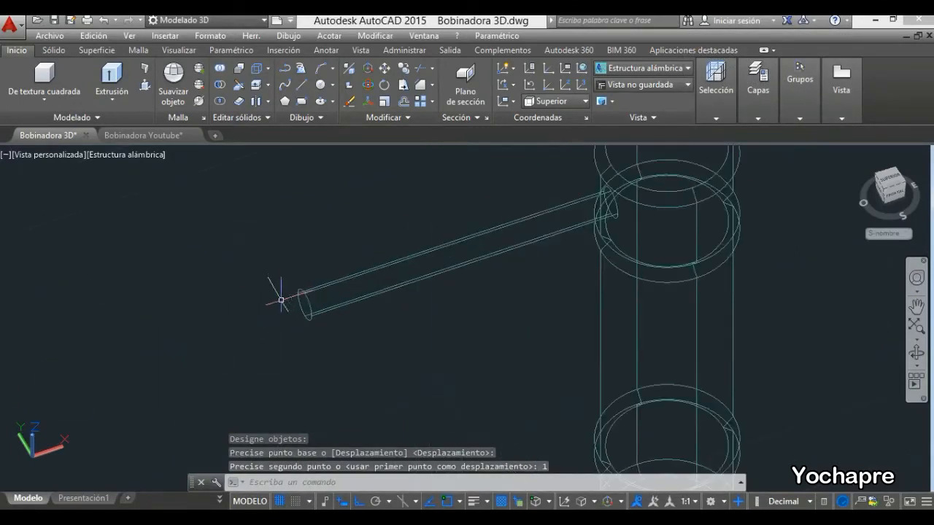
Fillet the circular edge at the rod's free end with a radius of 1.5
left_click(432, 84)
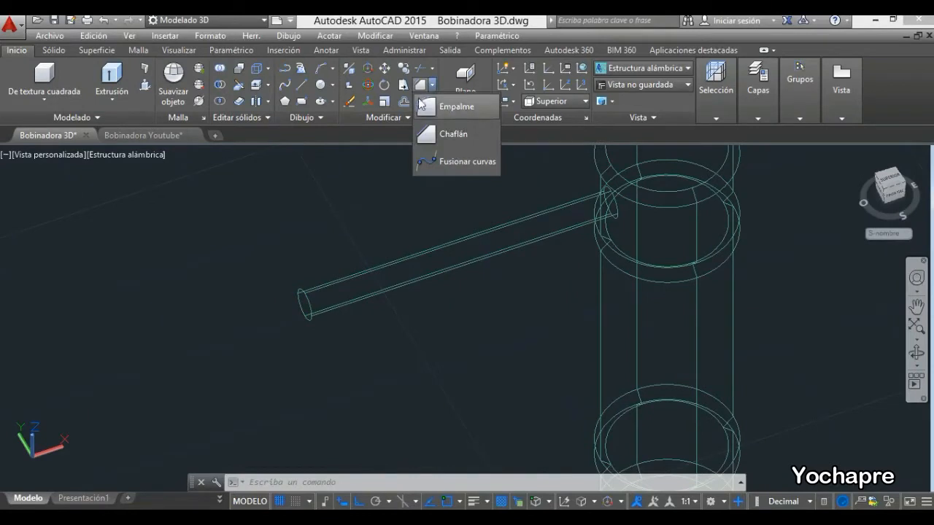
left_click(420, 105)
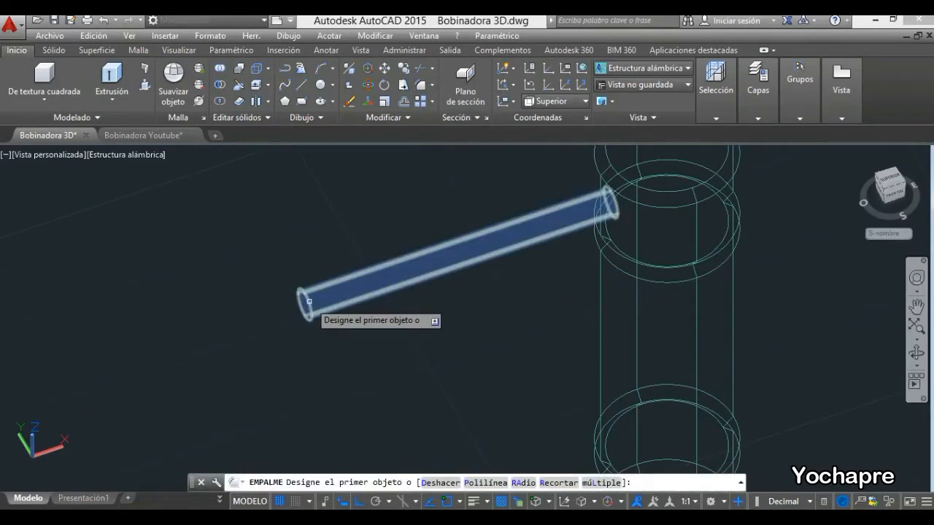
left_click(308, 301)
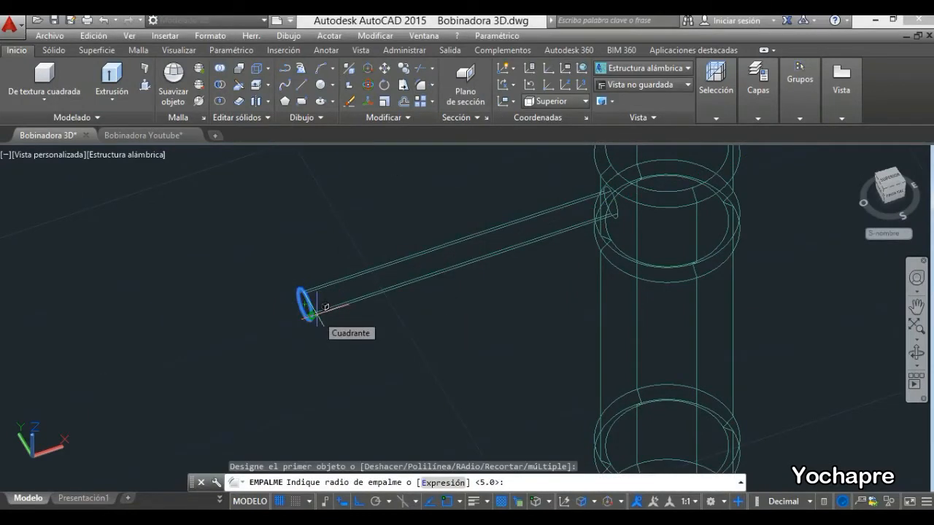
key("Return")
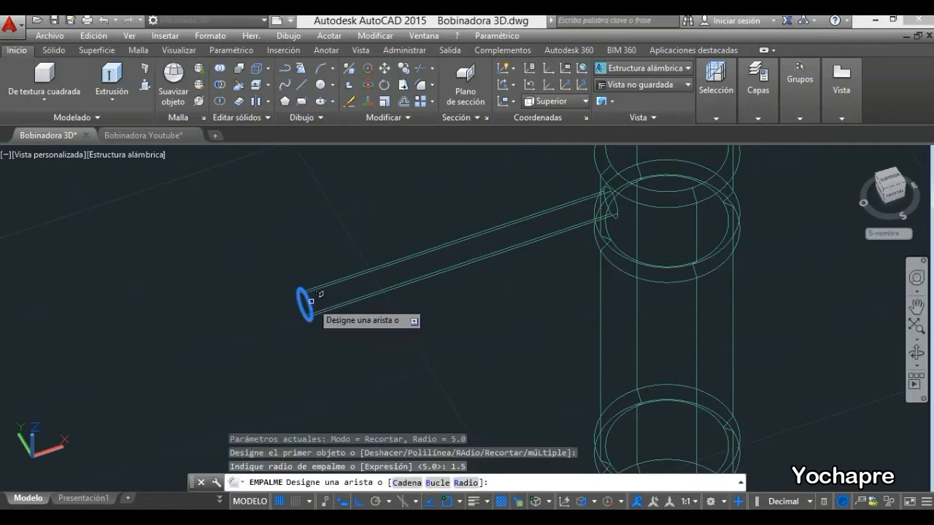
left_click(309, 301)
key("Return")
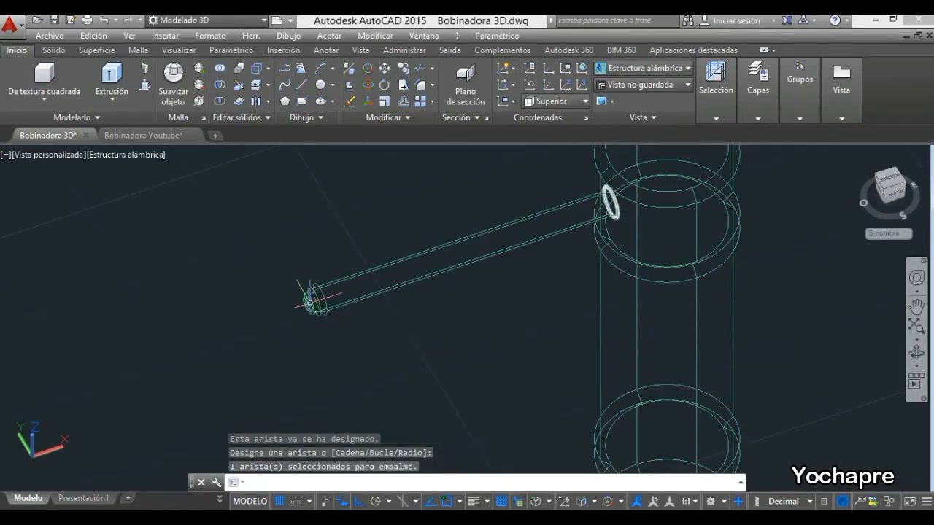
Set the visual style to Sombreado con aristas and inspect the rounded rod and its joint with the handle
left_click(158, 156)
left_click(211, 264)
scroll(258, 280, "down", 3)
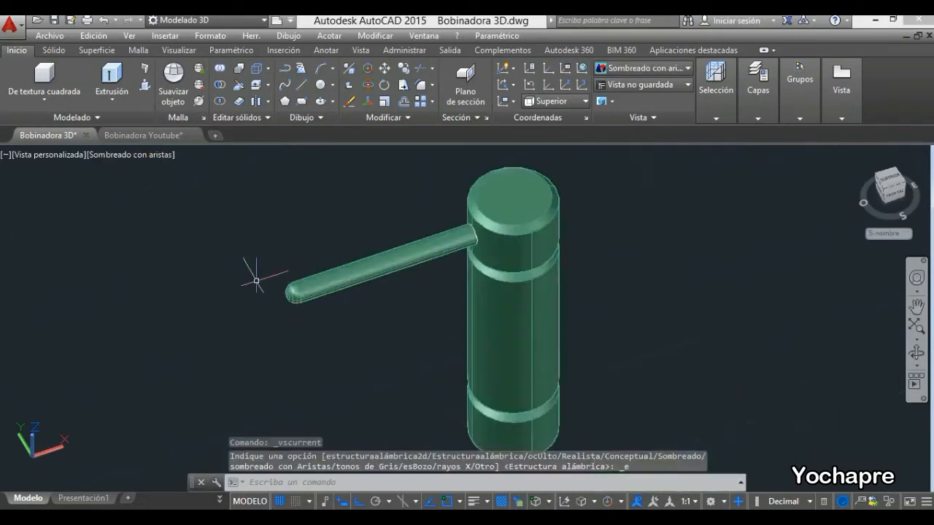
scroll(343, 285, "up", 3)
middle_click_drag(543, 326, 408, 252, "shift")
left_click_drag(407, 252, 376, 256)
right_click(349, 235)
left_click(387, 237)
Erase the vertical construction line on the side of the handle's upper section
scroll(314, 283, "up", 5)
scroll(315, 281, "up", 2)
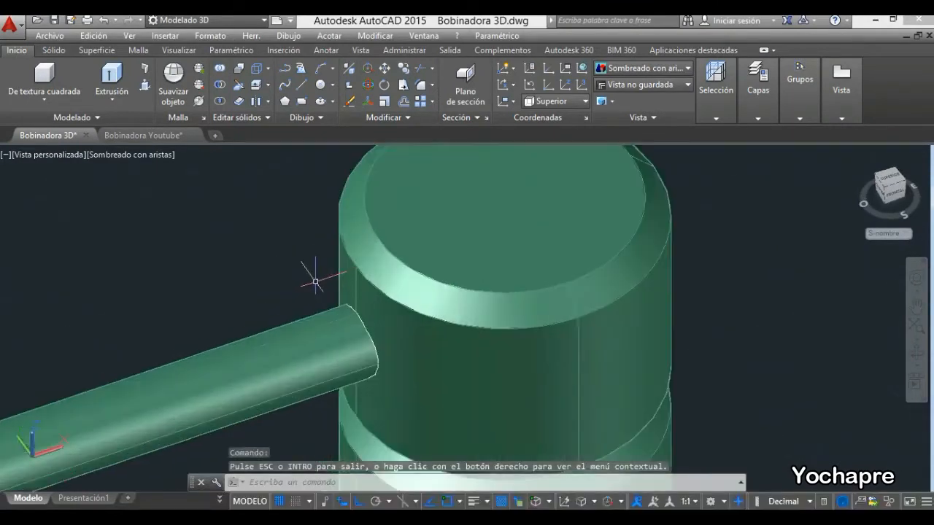
left_click(357, 285)
left_click(388, 340)
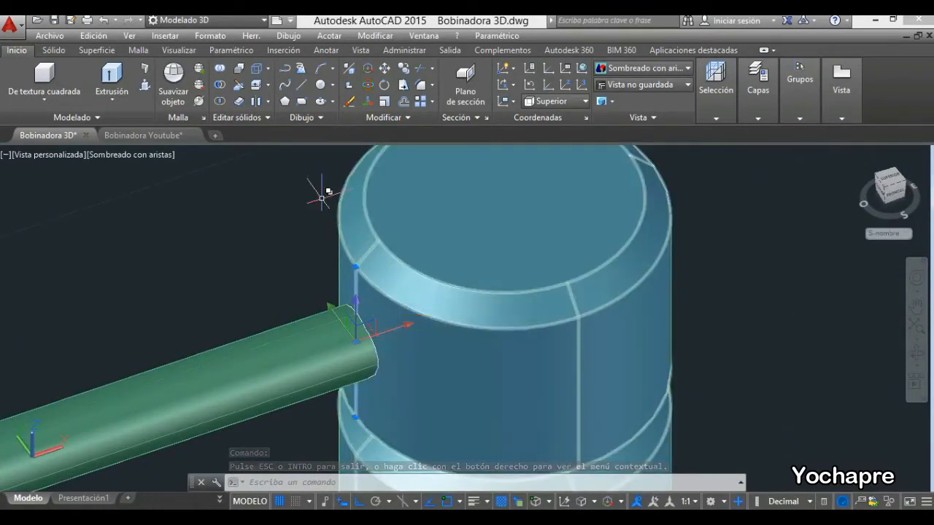
scroll(388, 290, "down", 12)
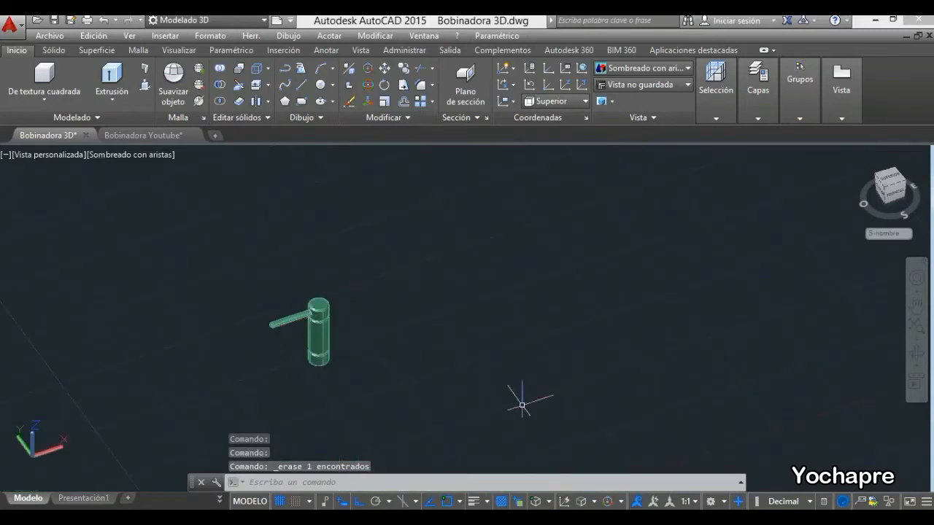
Switch to the Estructura alámbrica visual style and draw a circle of radius 6.5 beside the handle
left_click(916, 353)
left_click_drag(783, 362, 367, 355)
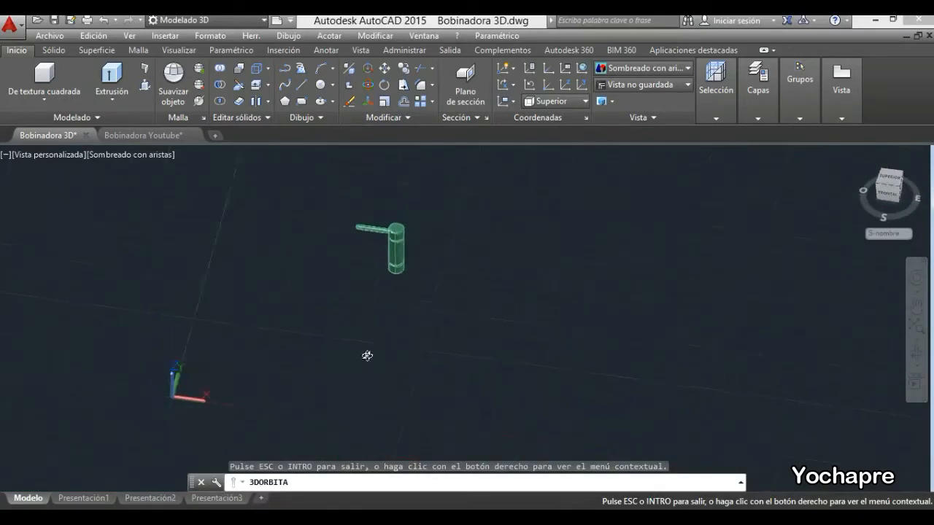
right_click(366, 223)
left_click(387, 235)
left_click(131, 154)
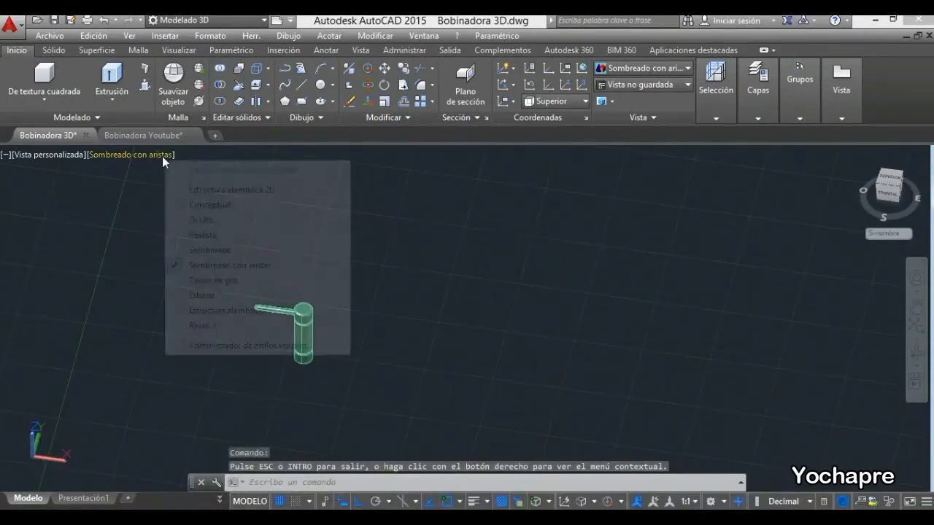
left_click(211, 312)
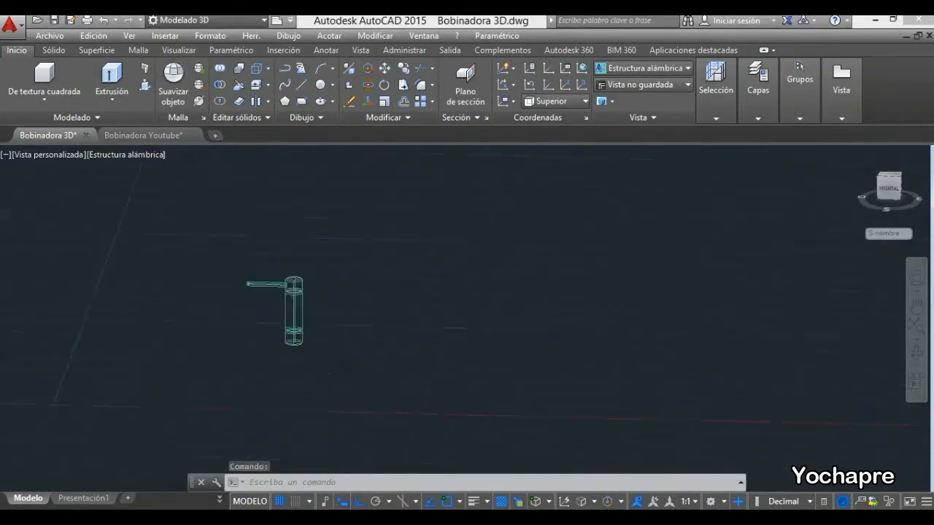
left_click(320, 85)
left_click(398, 338)
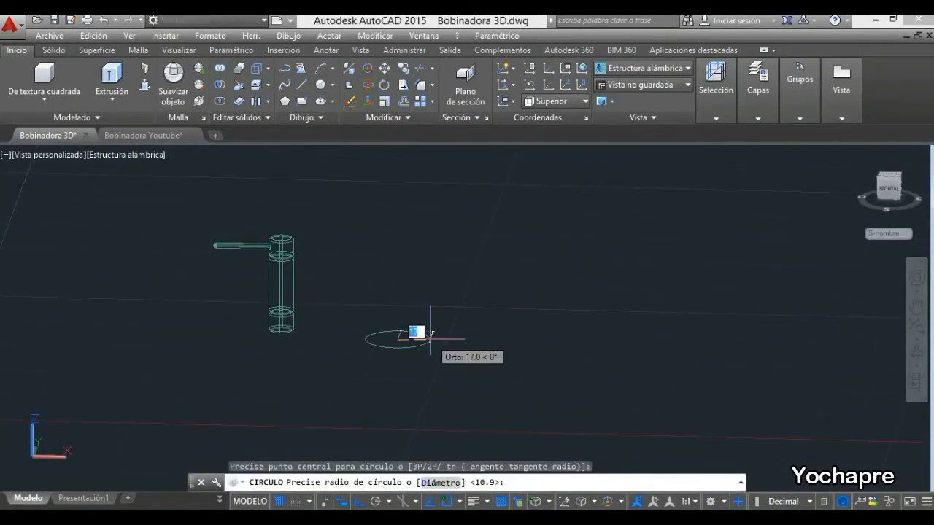
type("6.5")
key("Return")
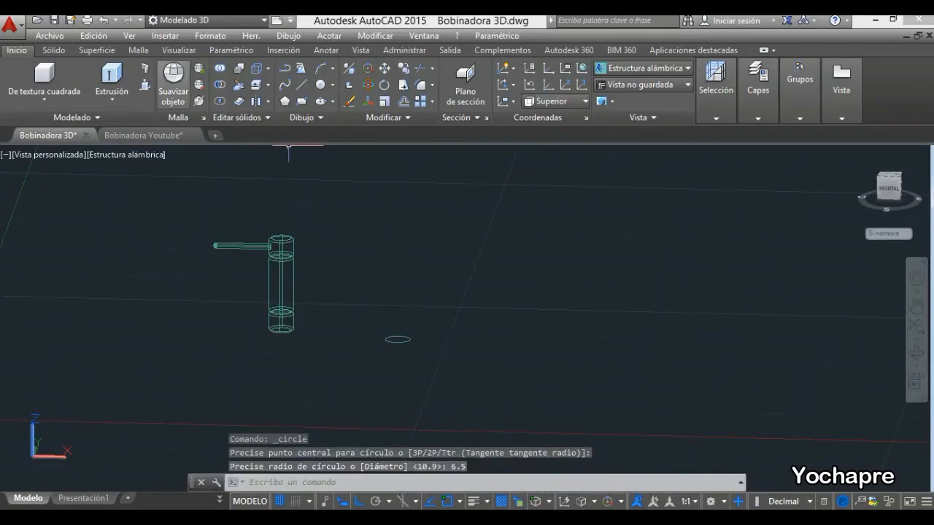
Extrude the 6.5 radius circle upward to a height of 180 as a solid
left_click(111, 77)
left_click(395, 340)
right_click(395, 340)
left_click(421, 351)
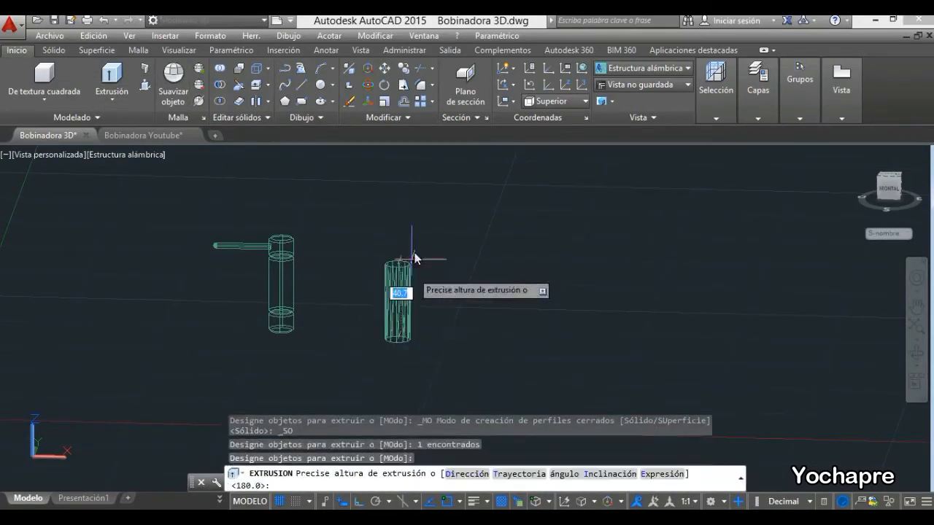
key("Return")
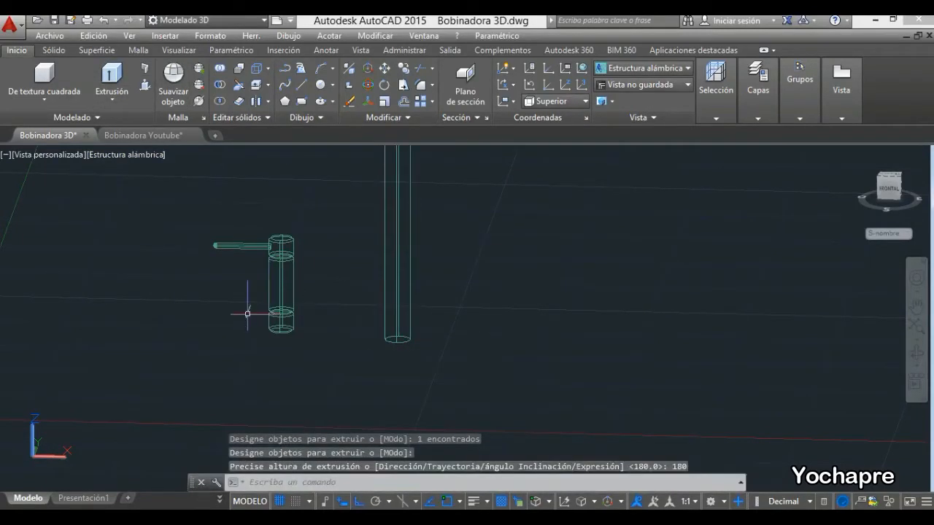
Draw a circle much wider than the tall cylinder, on the cylinder's far side from the handle
scroll(240, 325, "down", 5)
scroll(343, 216, "up", 2)
left_click(320, 85)
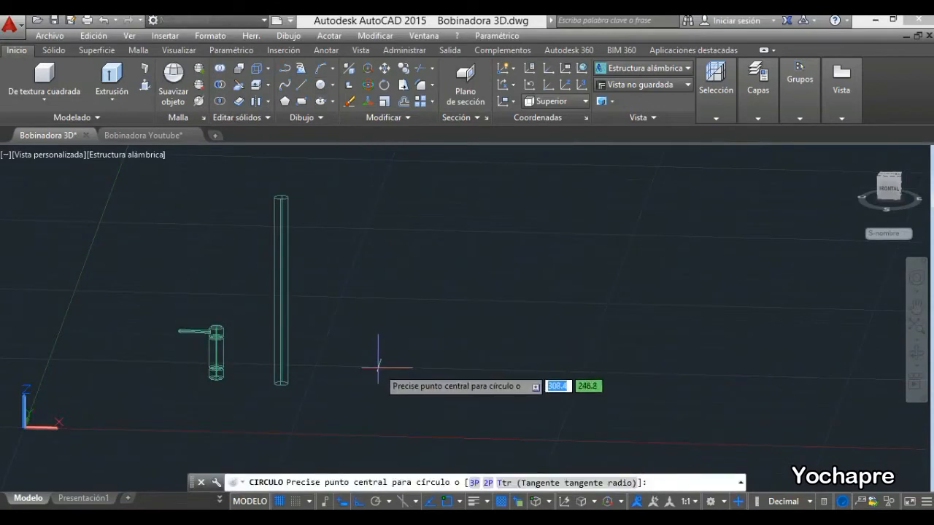
left_click(378, 367)
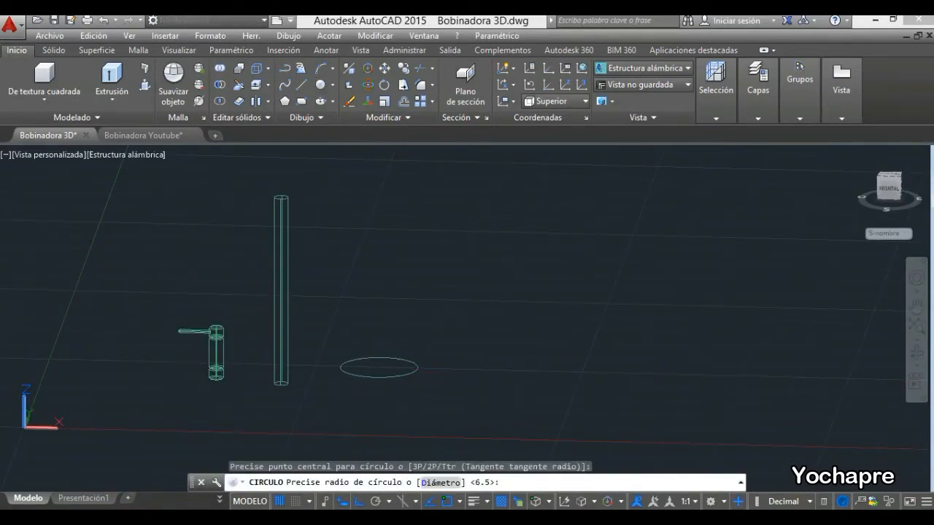
key("Return")
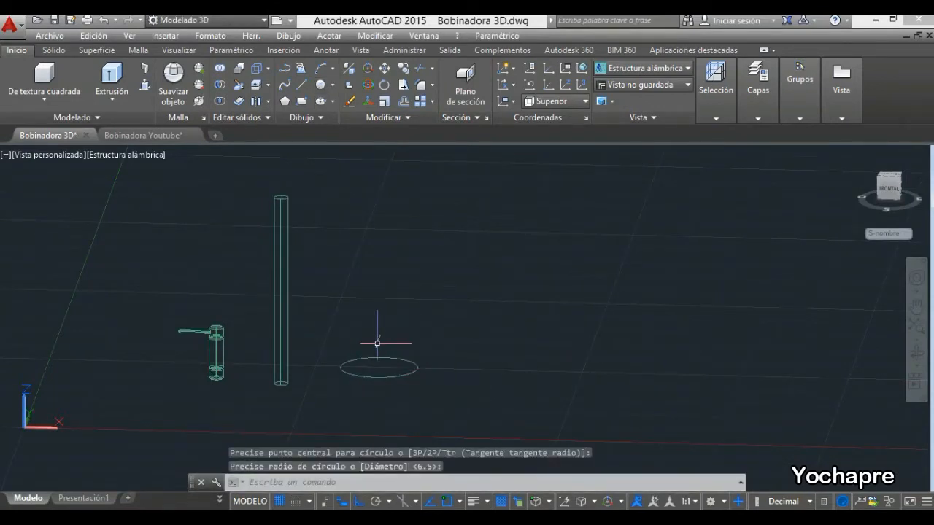
Create a helix at the wide circle's centre with base and top radius 6.6, turn height 2 and height 180
left_click(320, 117)
left_click(284, 137)
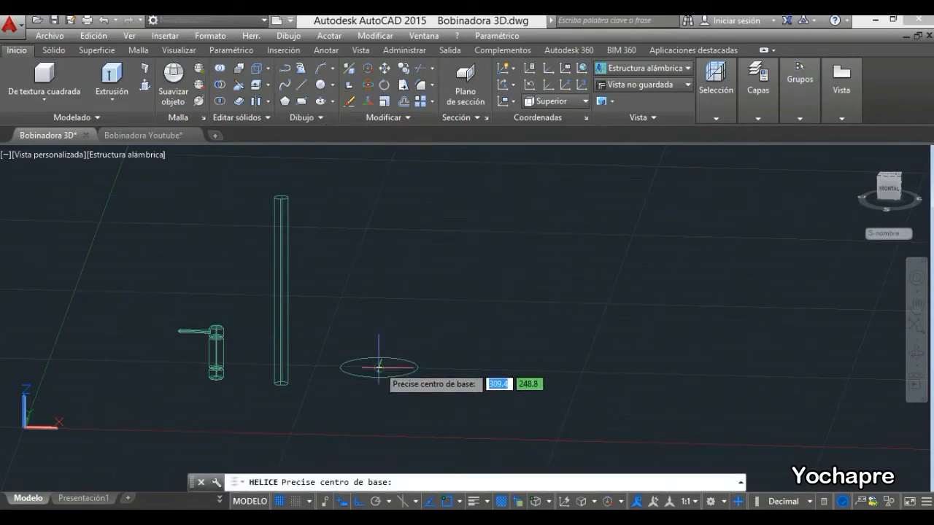
left_click(377, 367)
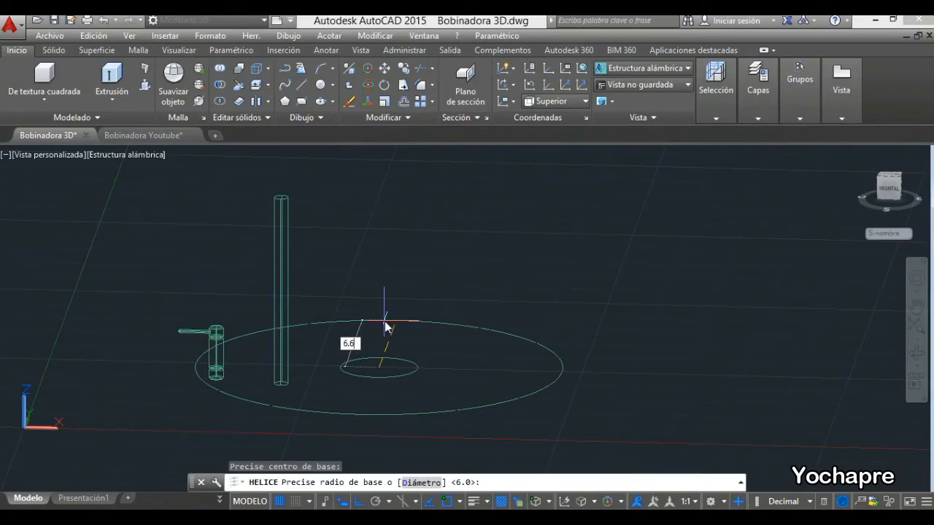
key("Return")
type("6.6")
key("Return")
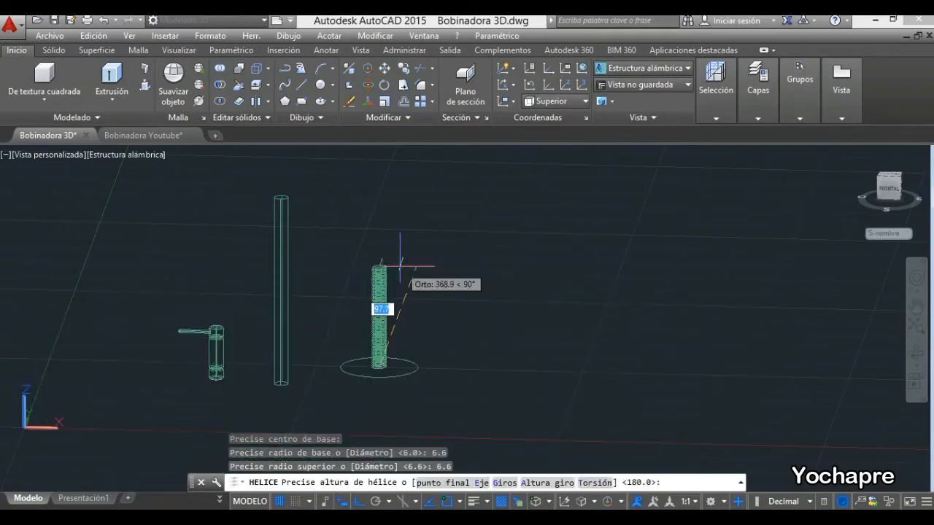
left_click(547, 483)
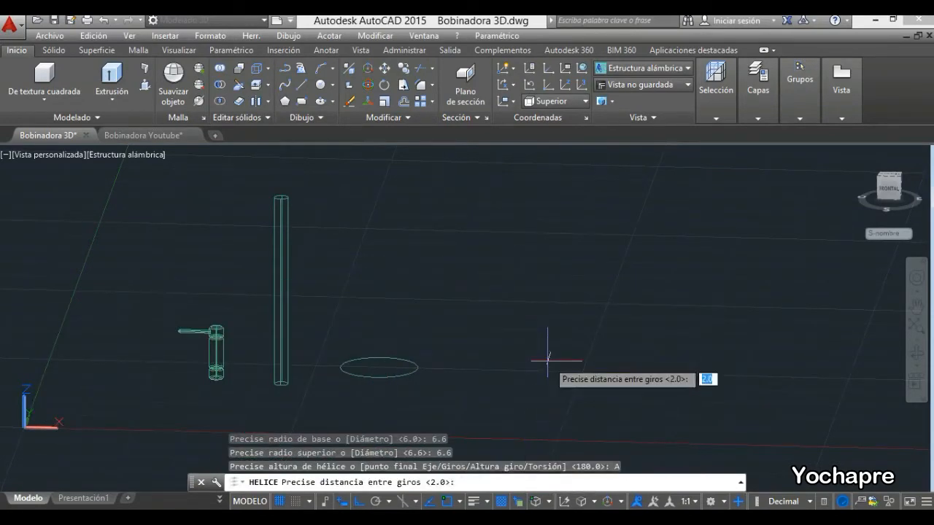
type("2")
key("Return")
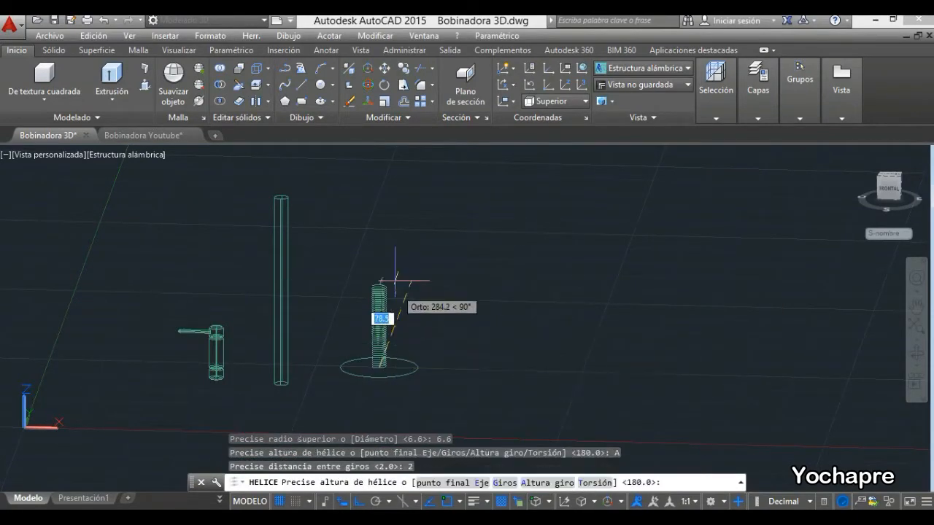
type("180")
key("Return")
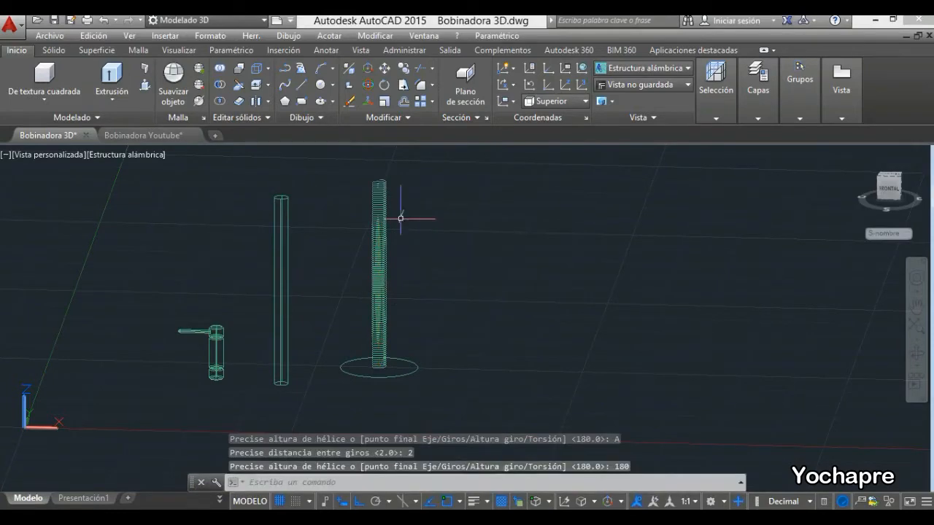
Draw a line from the wide circle's centre outward along Y, extending past the helix's lower start point
left_click(916, 353)
scroll(379, 358, "up", 6)
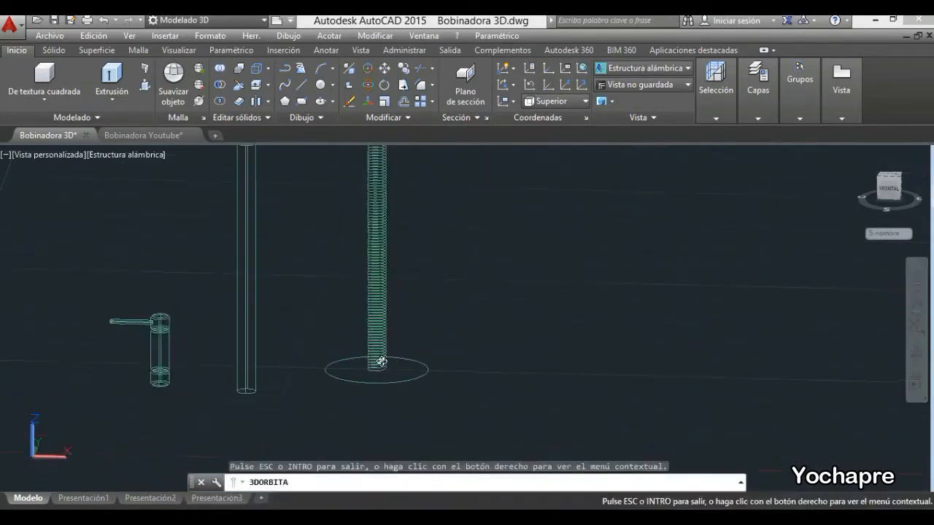
left_click_drag(389, 399, 167, 410)
scroll(433, 415, "up", 3)
left_click_drag(434, 411, 457, 363)
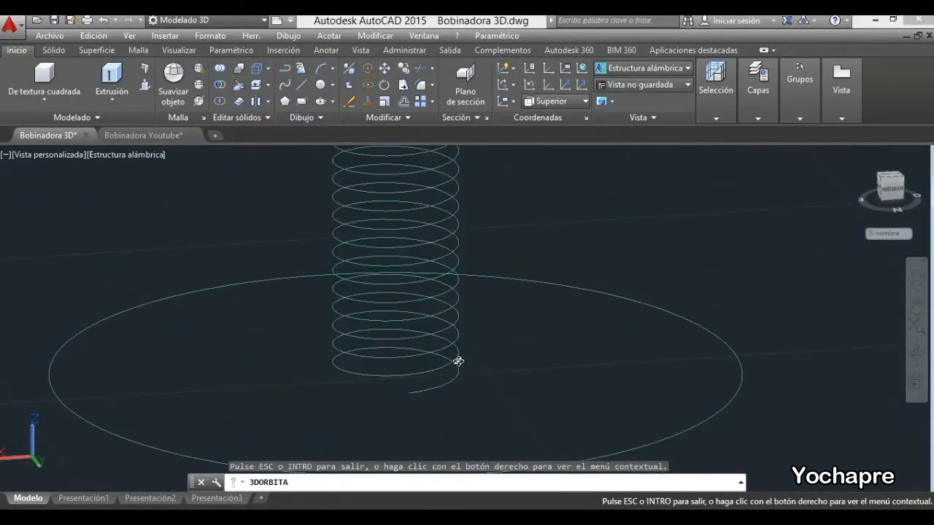
key("Escape")
left_click(302, 85)
left_click(395, 375)
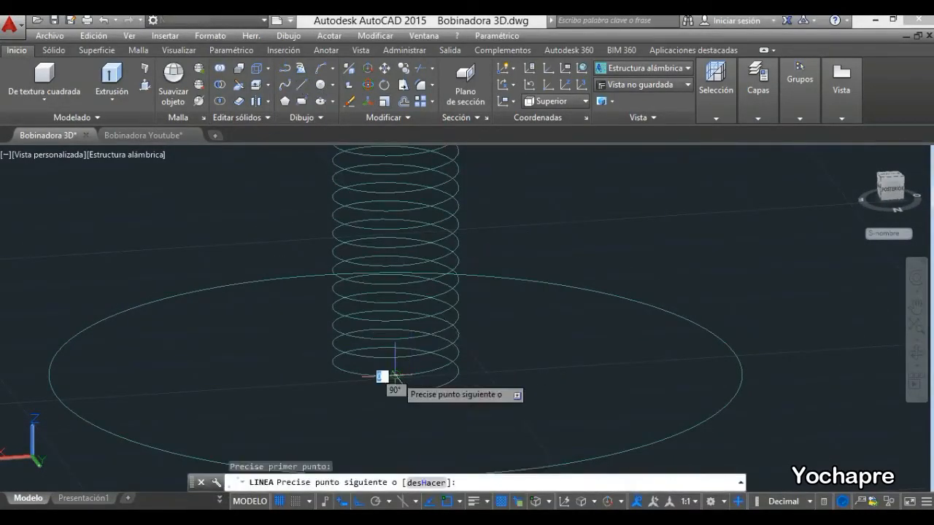
left_click(429, 419)
key("Return")
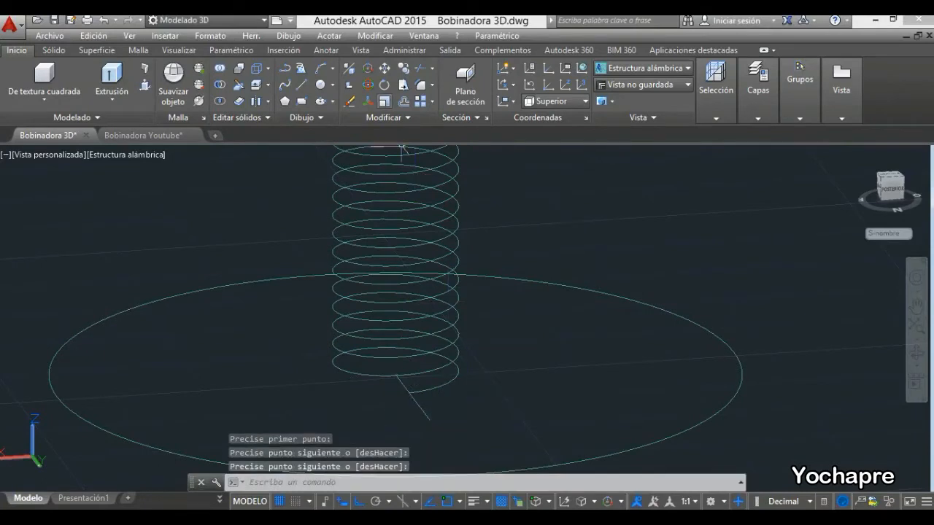
Draw a three-sided polygon inscribed in a circle of radius 1, centred on the helix's lower start point
left_click(285, 100)
type("3")
key("Return")
scroll(437, 409, "up", 5)
left_click(384, 365)
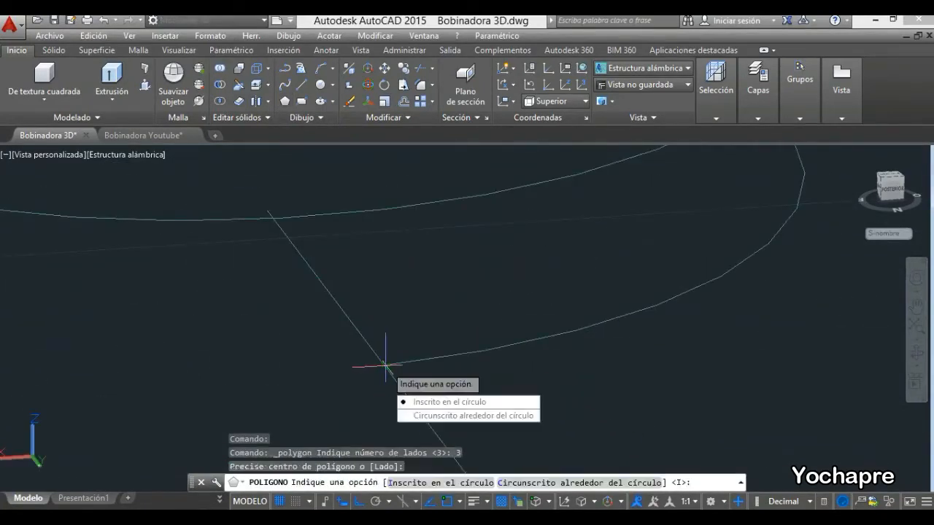
left_click(418, 402)
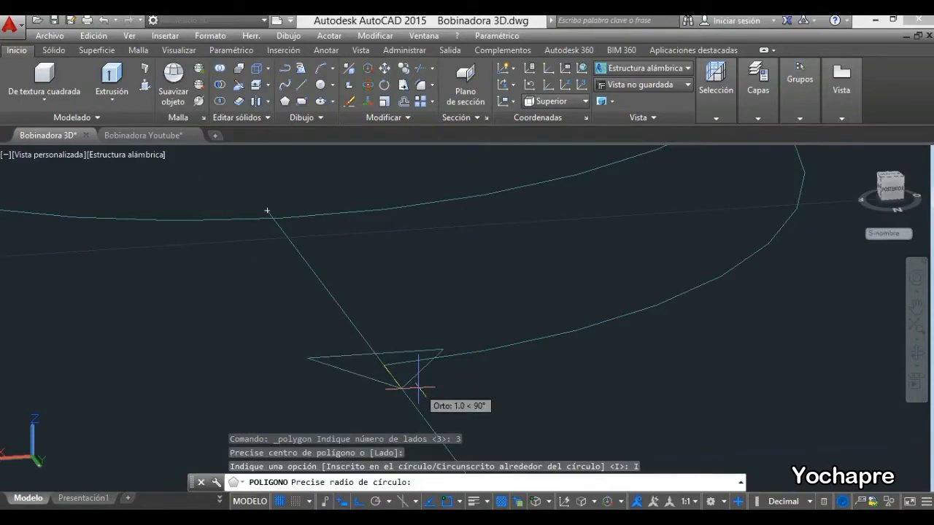
type("1")
key("Return")
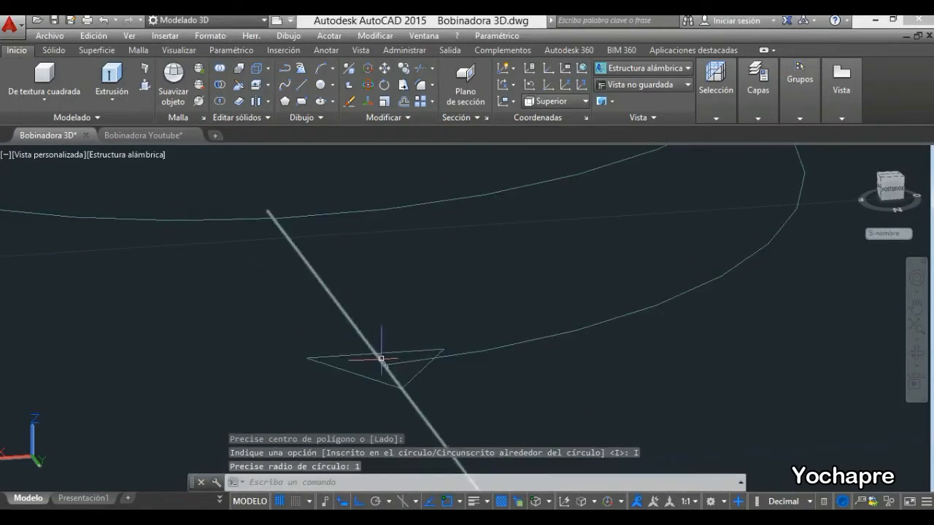
Rotate the triangle by reference about its vertex on the line, turning that vertex toward the helix's centre
left_click(917, 353)
left_click_drag(415, 392, 435, 307)
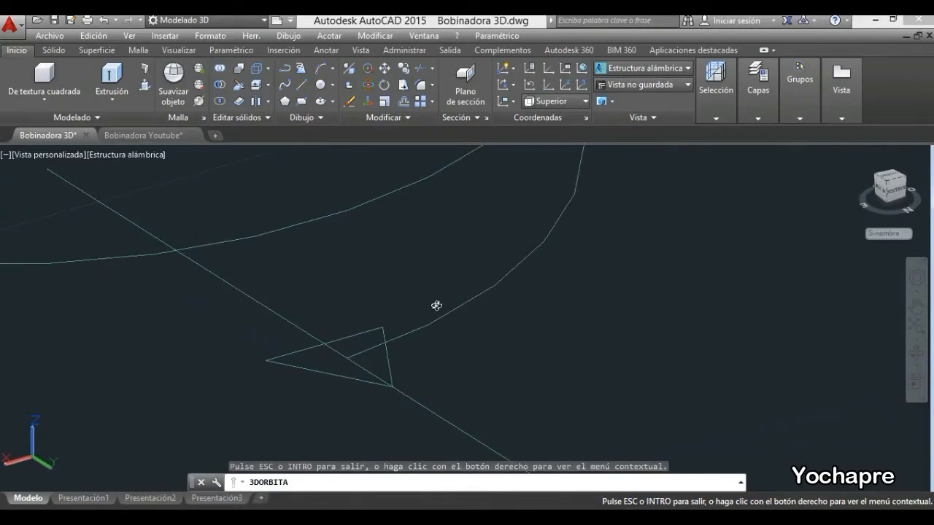
key("Escape")
left_click(354, 334)
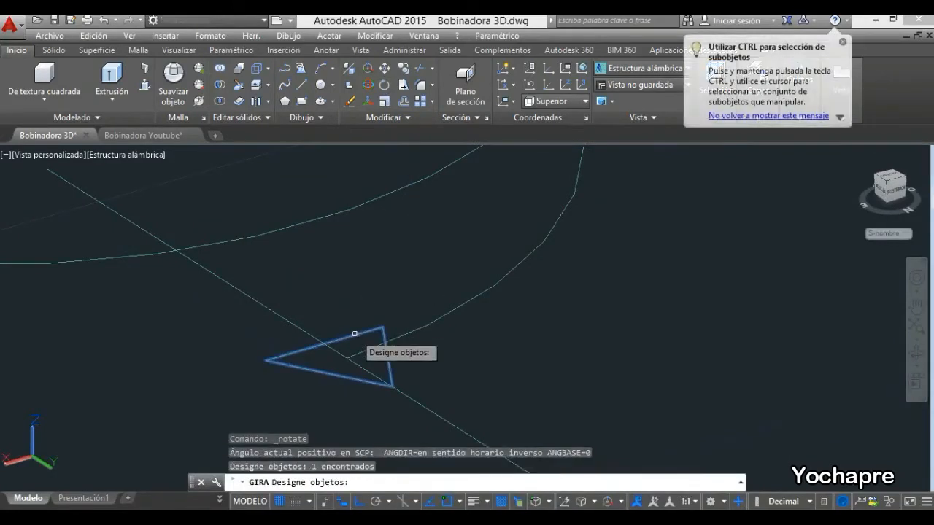
key("Return")
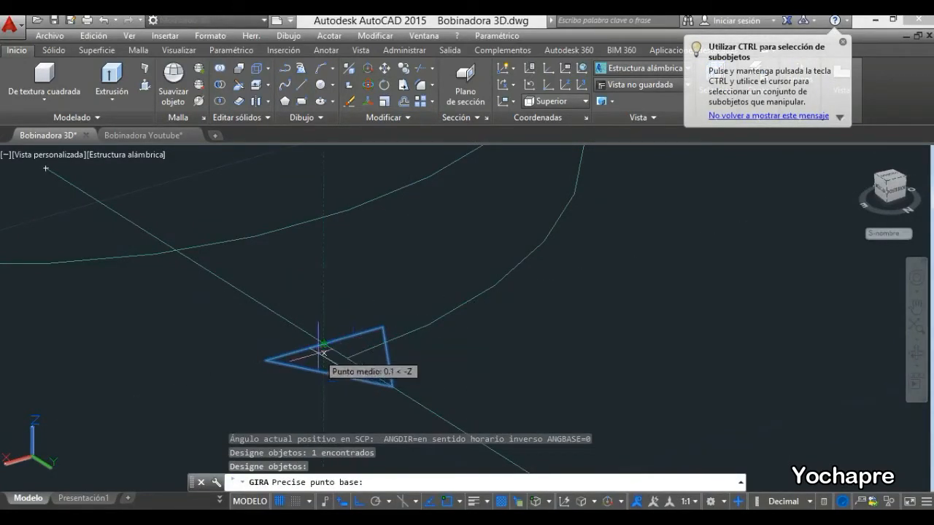
left_click(392, 385)
type("r")
key("Return")
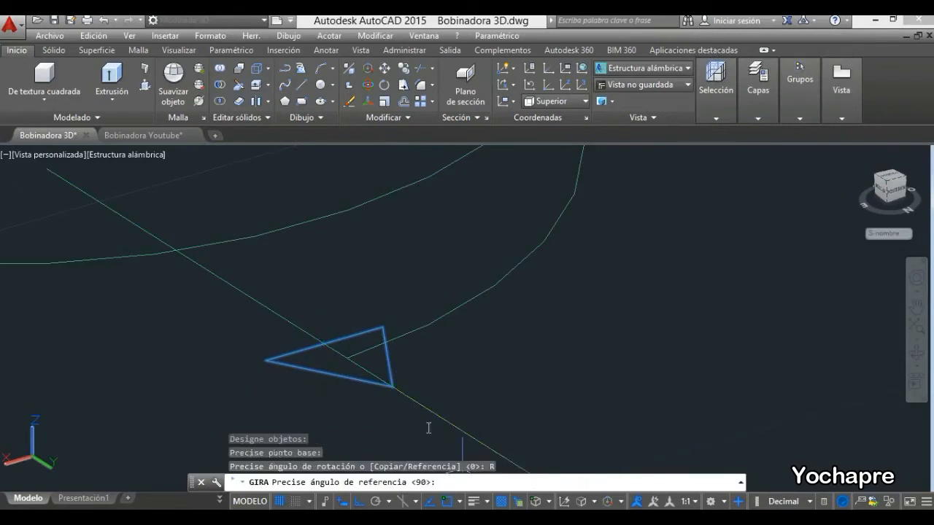
left_click(392, 385)
left_click(324, 343)
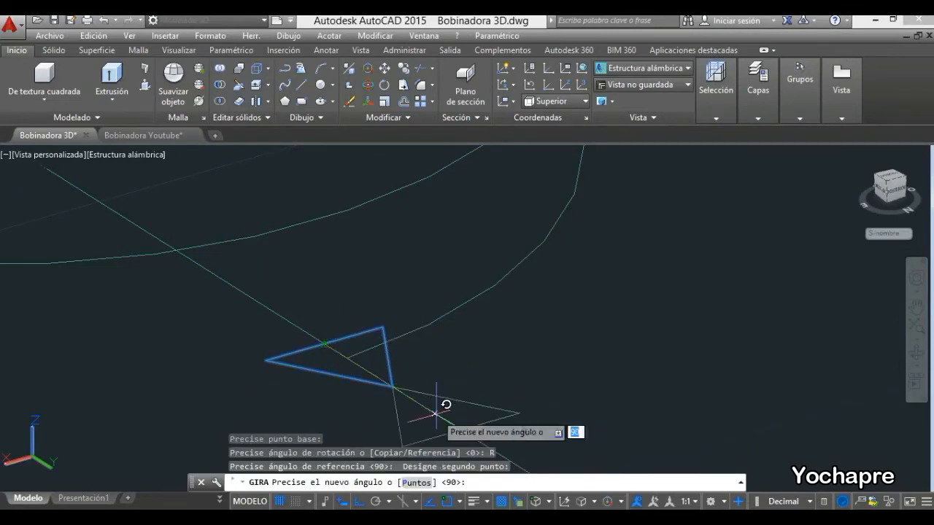
scroll(441, 399, "down", 5)
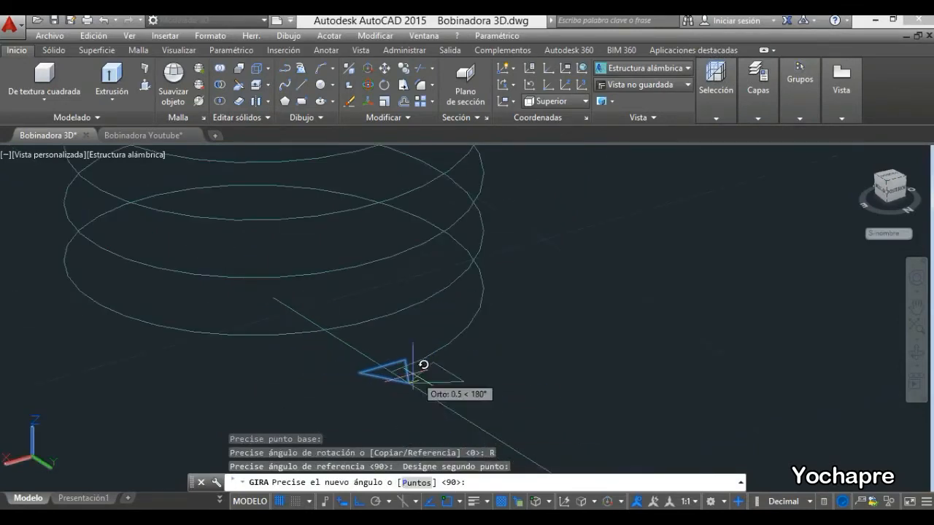
left_click(428, 382)
Move the triangle from the midpoint of its outer side to the helix's lower start point
scroll(406, 356, "up", 5)
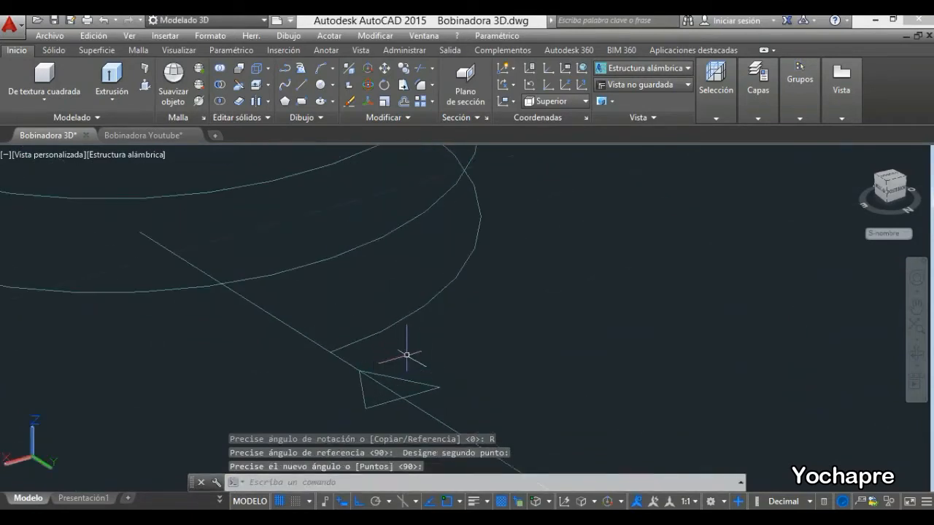
left_click(390, 69)
left_click(423, 383)
key("Return")
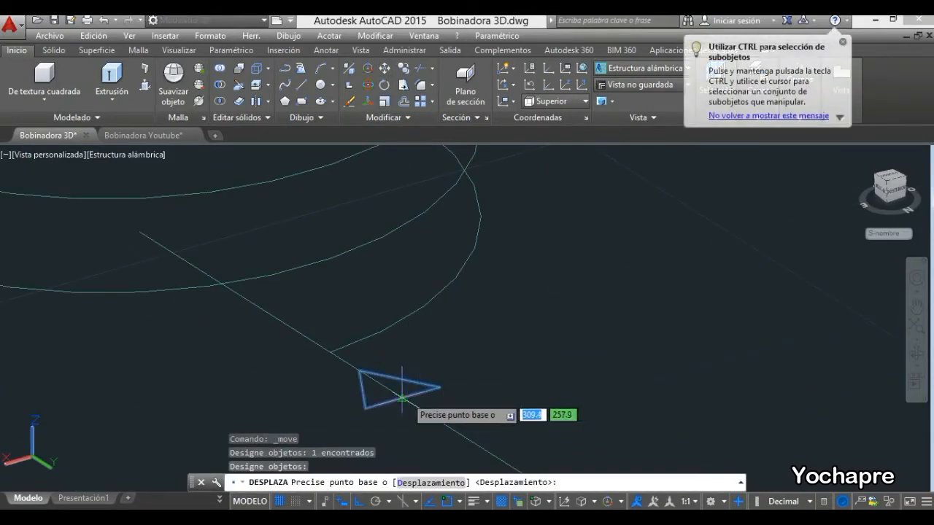
left_click(416, 386)
left_click(341, 339)
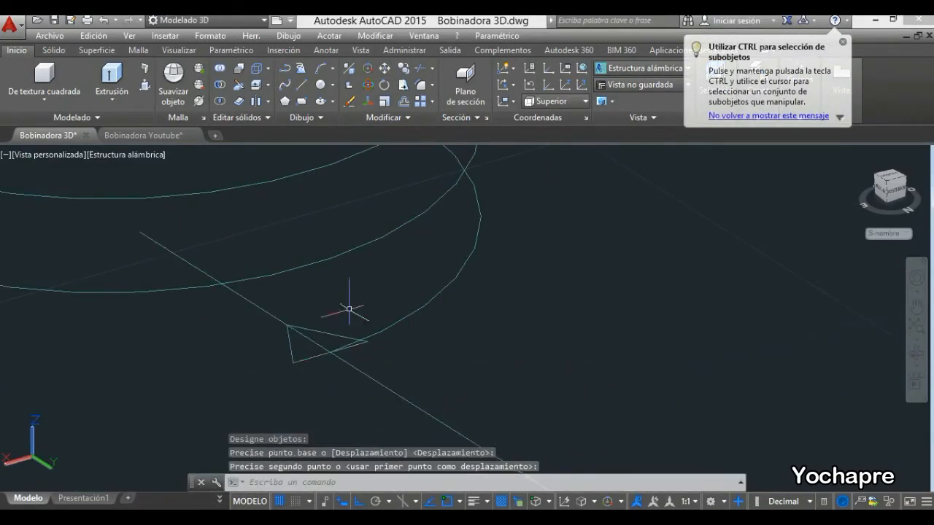
Rotate the triangle in 3D about the Y-direction line so that it stands vertically
left_click(369, 86)
left_click(333, 337)
key("Return")
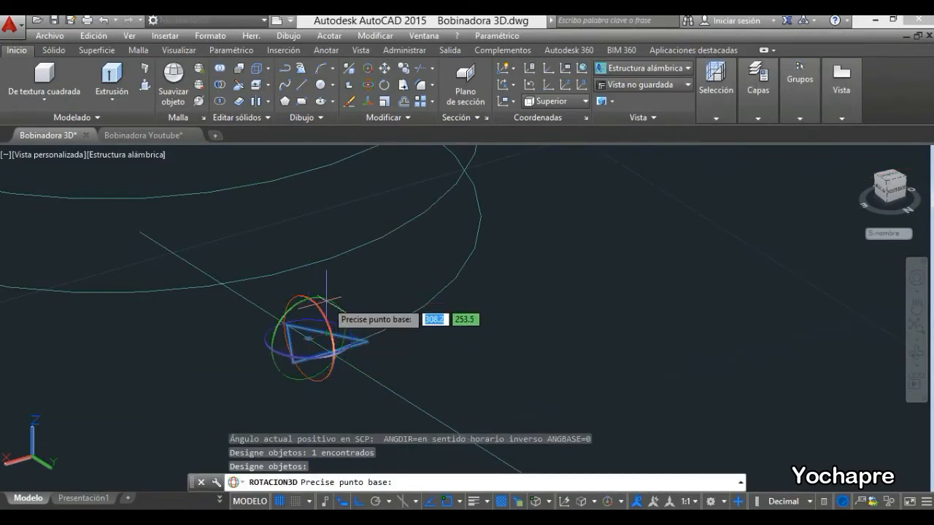
left_click(327, 297)
left_click(334, 290)
key("Escape")
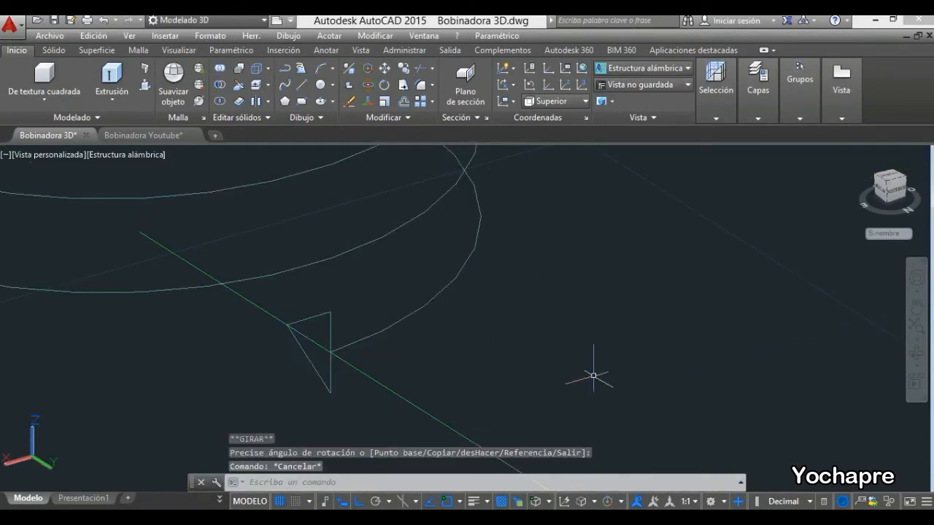
Sweep the upright triangle along the helix as a solid thread
left_click(911, 355)
left_click_drag(340, 360, 546, 436)
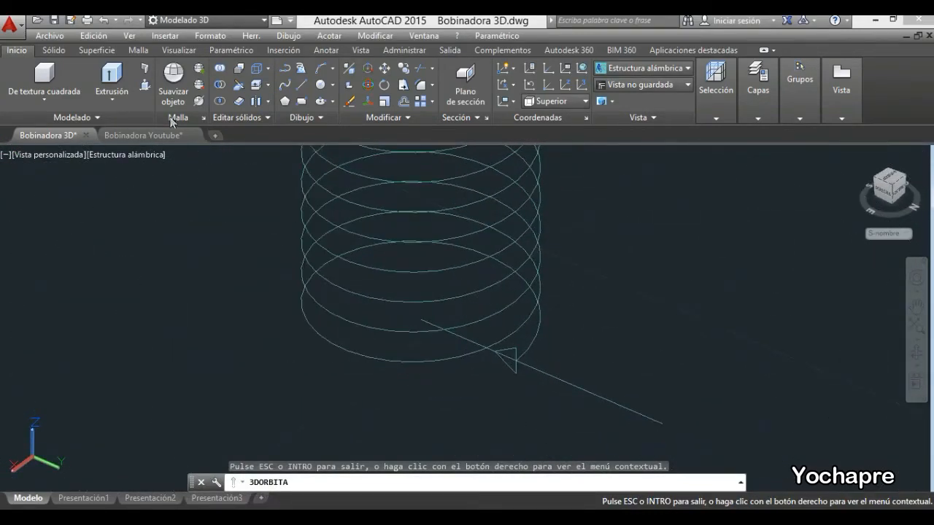
left_click(113, 101)
left_click(135, 211)
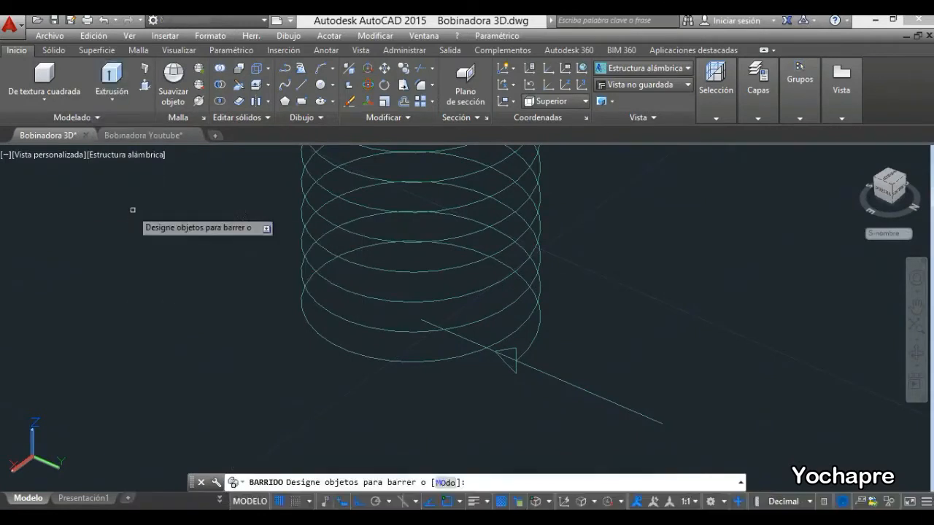
left_click(514, 350)
key("Return")
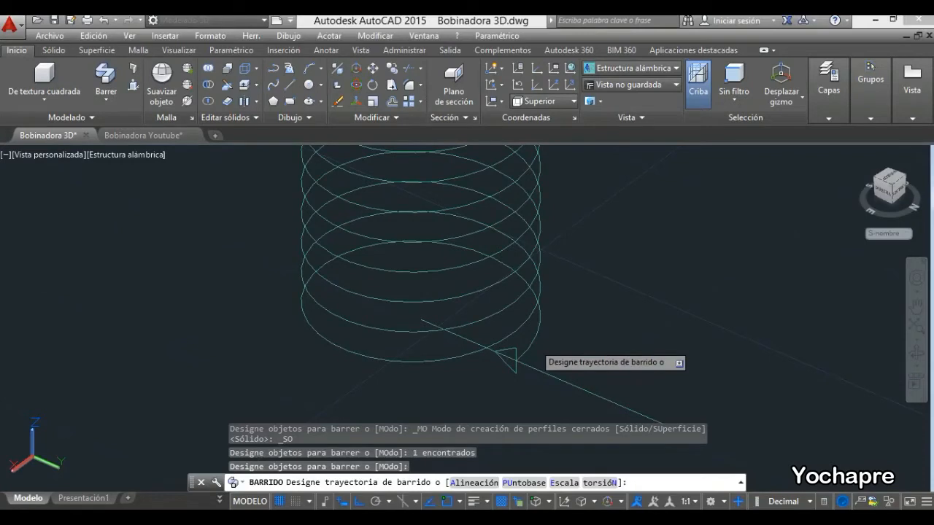
left_click(538, 349)
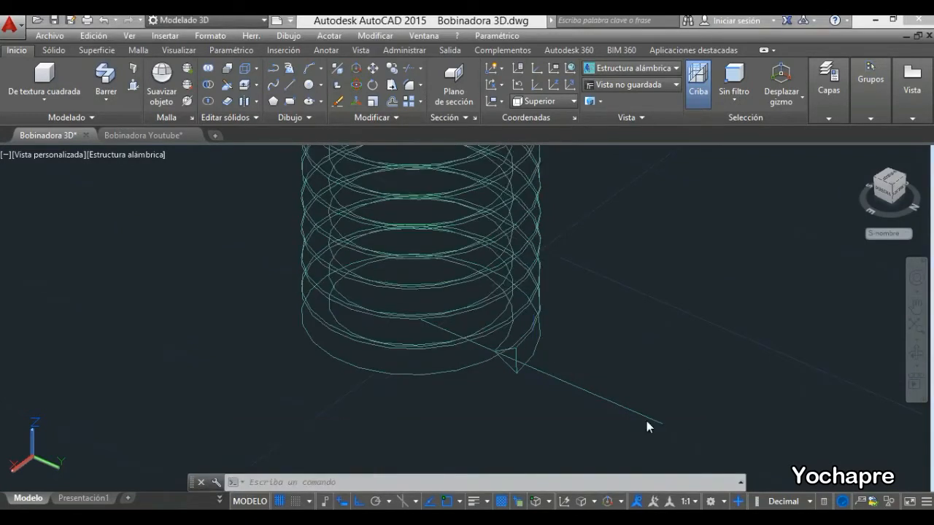
Draw a circle concentric with the tall cylinder's base and slightly wider than it
left_click(486, 343)
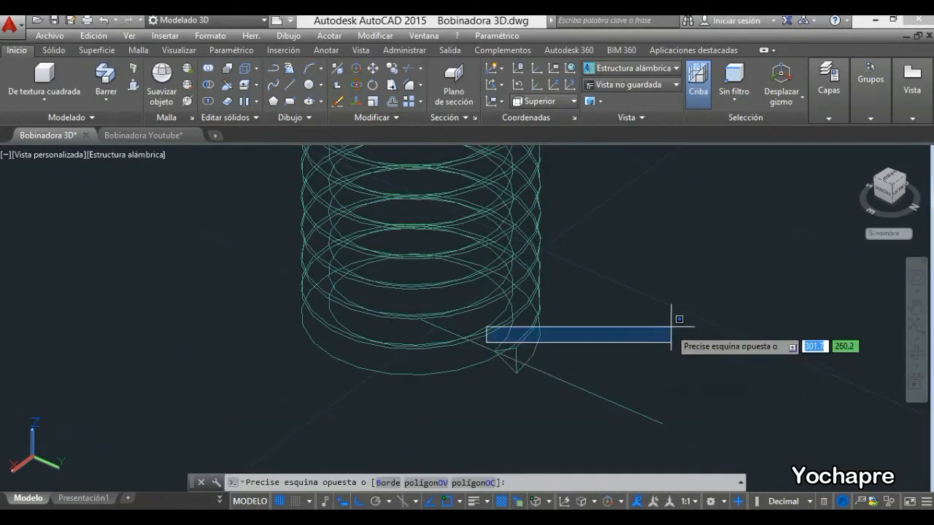
left_click(672, 326)
left_click(915, 354)
left_click_drag(845, 362, 567, 315)
left_click_drag(489, 287, 440, 256)
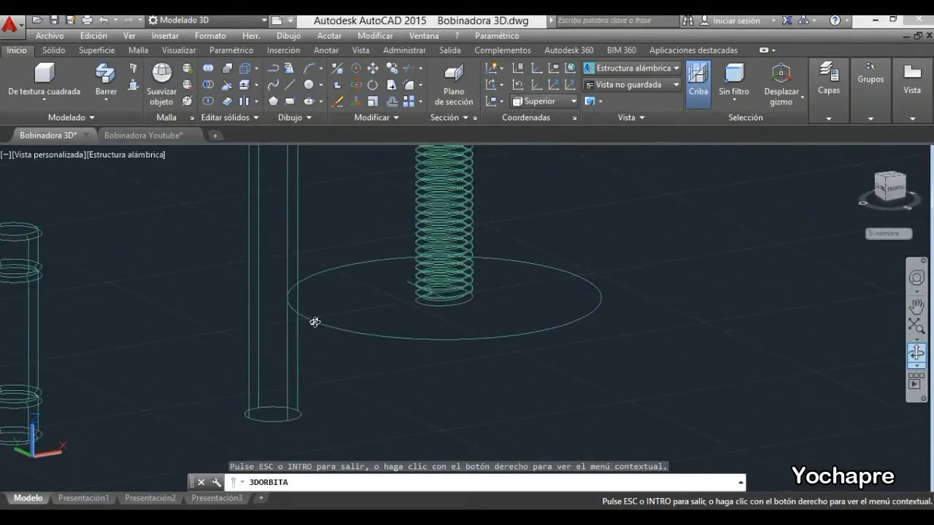
key("Escape")
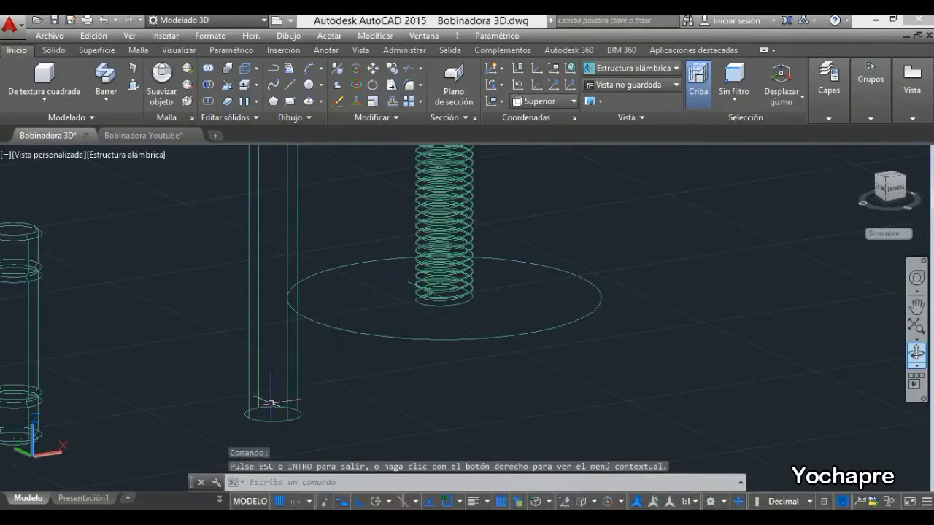
left_click(309, 85)
left_click(273, 414)
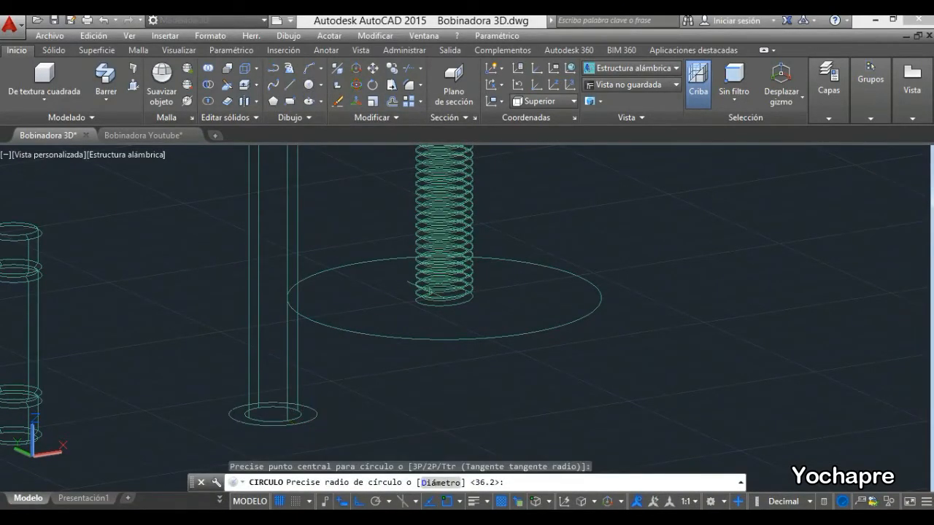
key("Escape")
Move the swept thread solid from the wide circle's centre to the centre of the tall cylinder's base
scroll(439, 285, "up", 2)
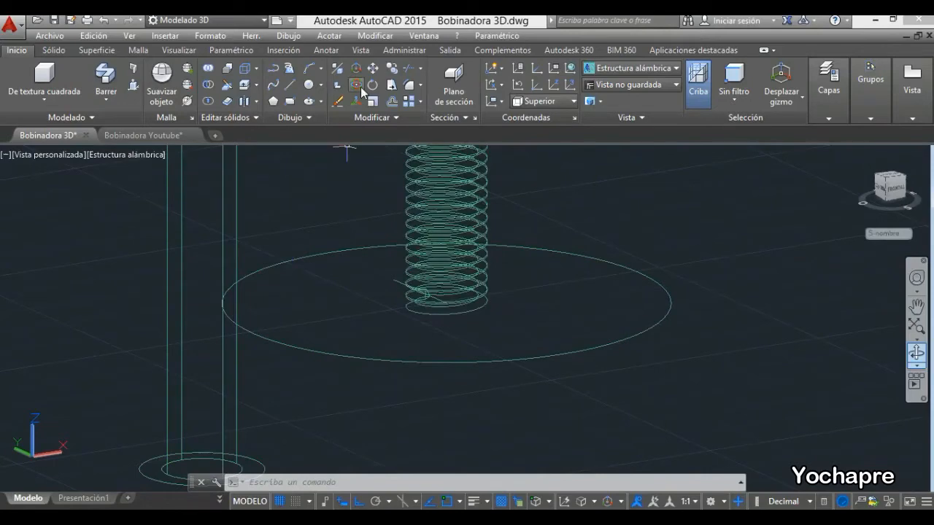
left_click(452, 191)
key("Return")
scroll(438, 285, "up", 5)
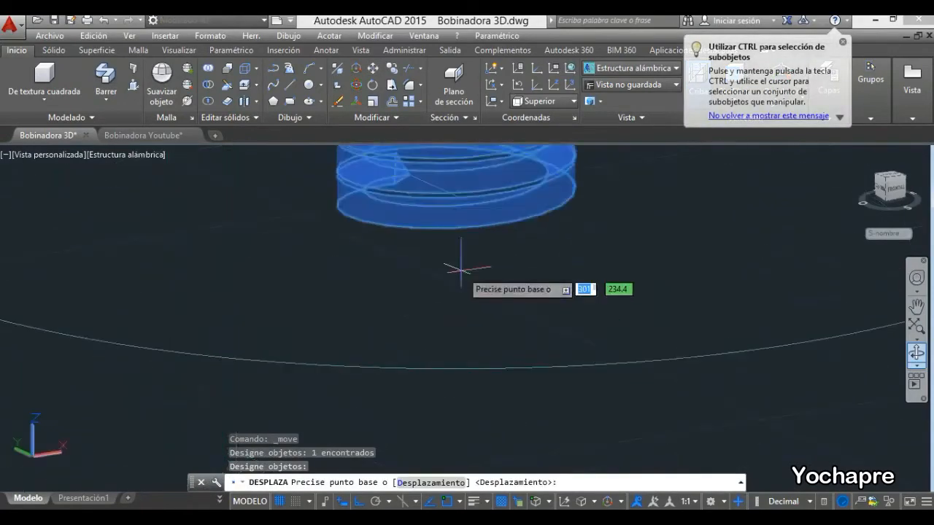
left_click(455, 195)
scroll(456, 194, "down", 4)
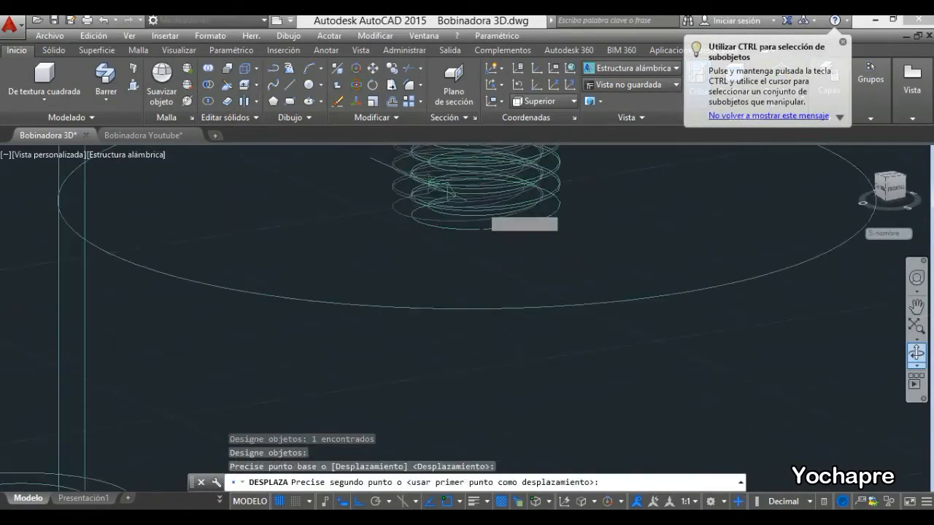
scroll(380, 275, "up", 4)
scroll(380, 274, "up", 3)
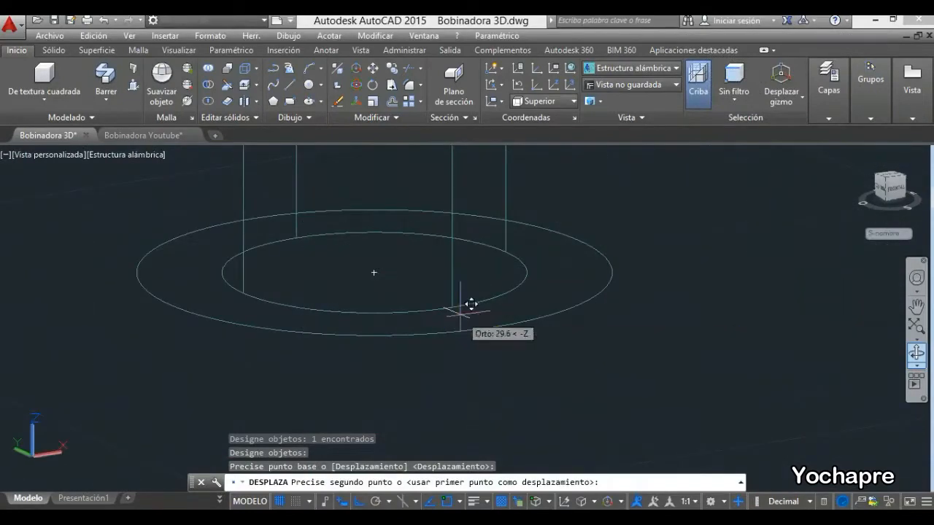
left_click(380, 274)
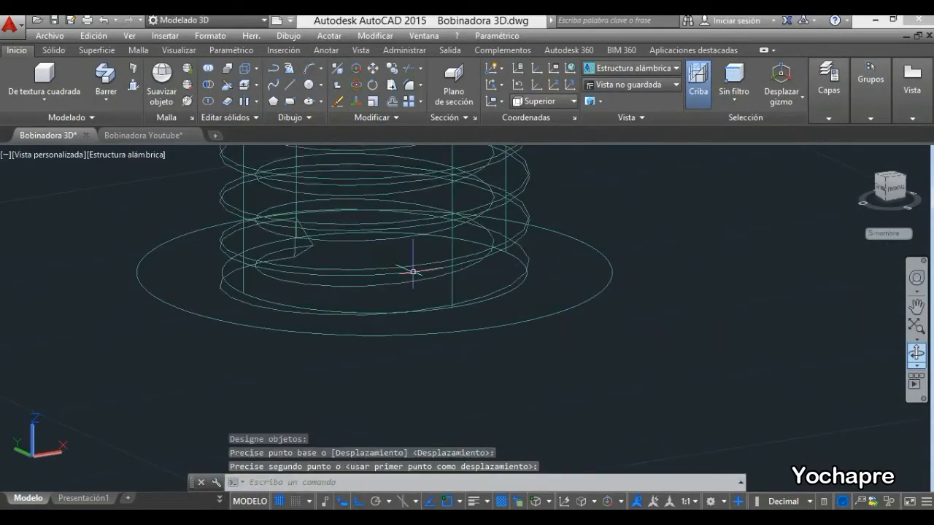
scroll(410, 267, "down", 3)
Subtract the swept thread solid from the tall cylinder
scroll(471, 270, "up", 3)
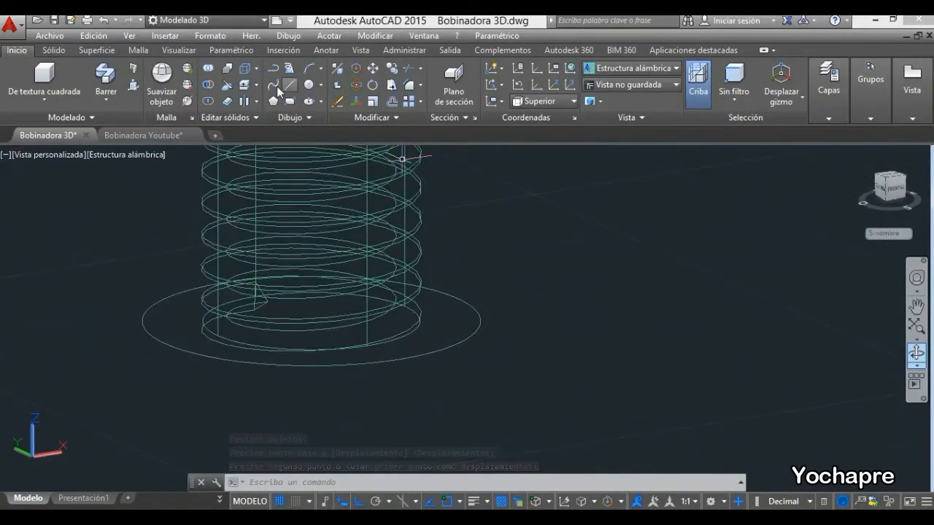
left_click(208, 85)
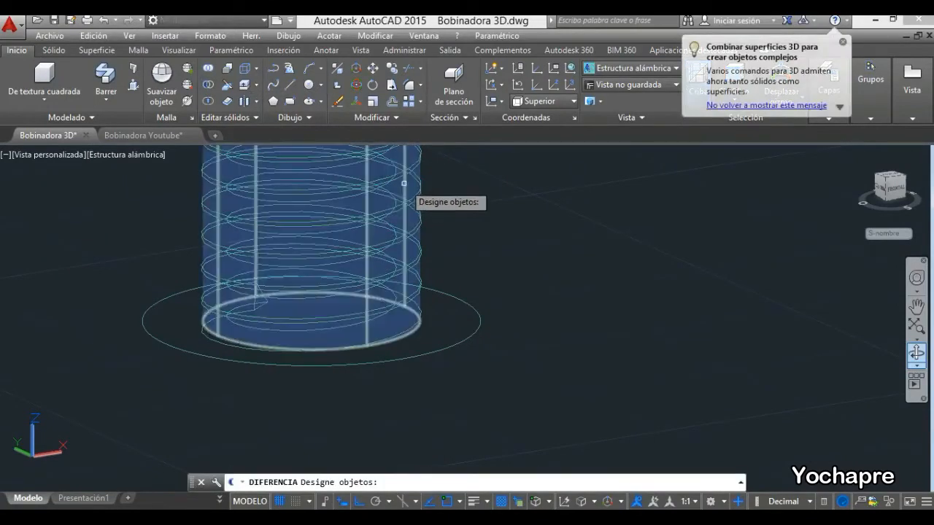
left_click(403, 183)
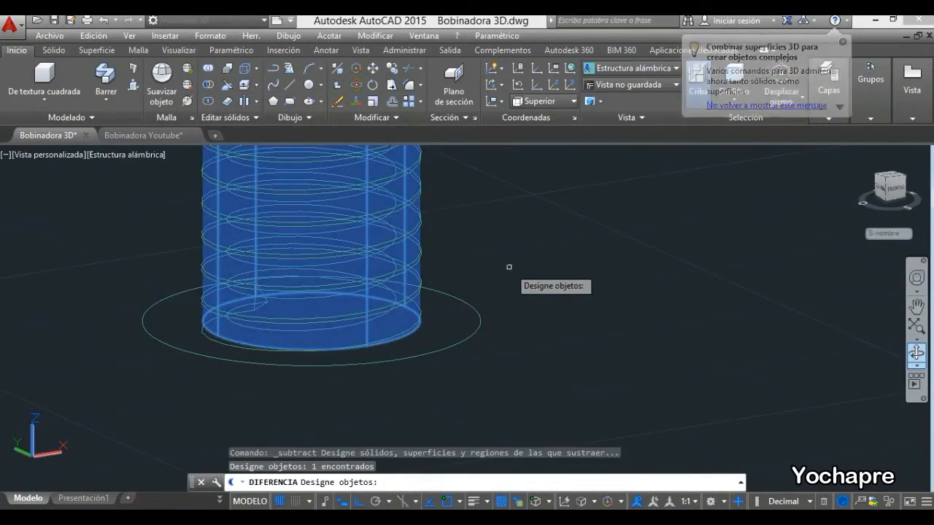
key("Return")
left_click(420, 250)
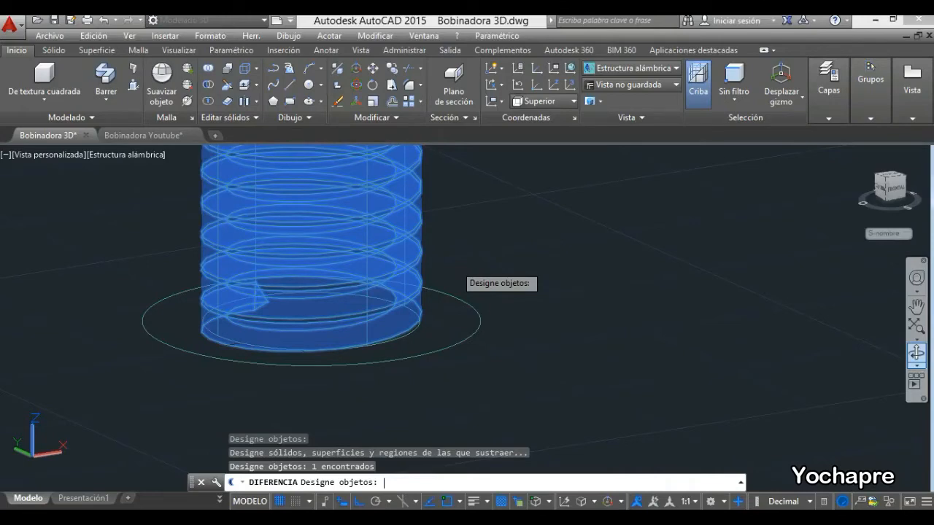
key("Return")
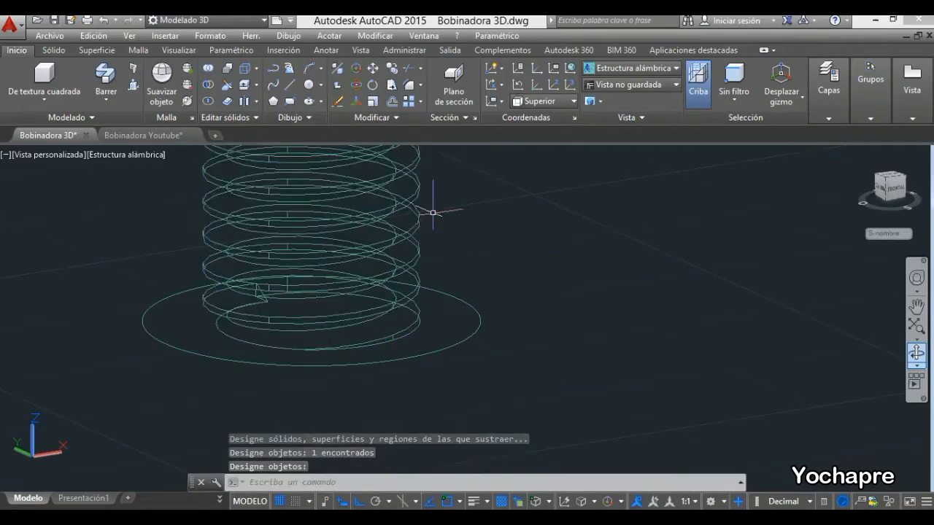
Set the visual style to shaded with edges and examine the cut thread at the rod's upper end
left_click(141, 158)
left_click(184, 265)
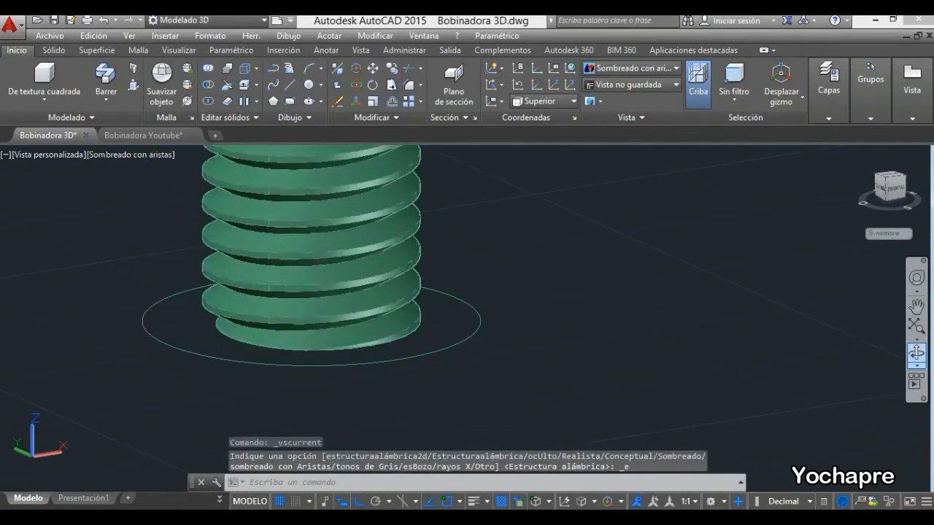
left_click(917, 354)
mouse_move(685, 356)
left_mouse_down()
mouse_move(388, 296)
mouse_move(406, 257)
mouse_move(381, 270)
mouse_move(448, 356)
mouse_move(475, 365)
mouse_move(397, 308)
mouse_move(428, 214)
mouse_move(418, 220)
mouse_move(453, 191)
mouse_move(433, 184)
mouse_move(415, 219)
mouse_move(423, 190)
mouse_move(425, 229)
mouse_move(466, 267)
mouse_move(550, 287)
left_mouse_up()
scroll(423, 192, "up", 5)
scroll(580, 195, "up", 4)
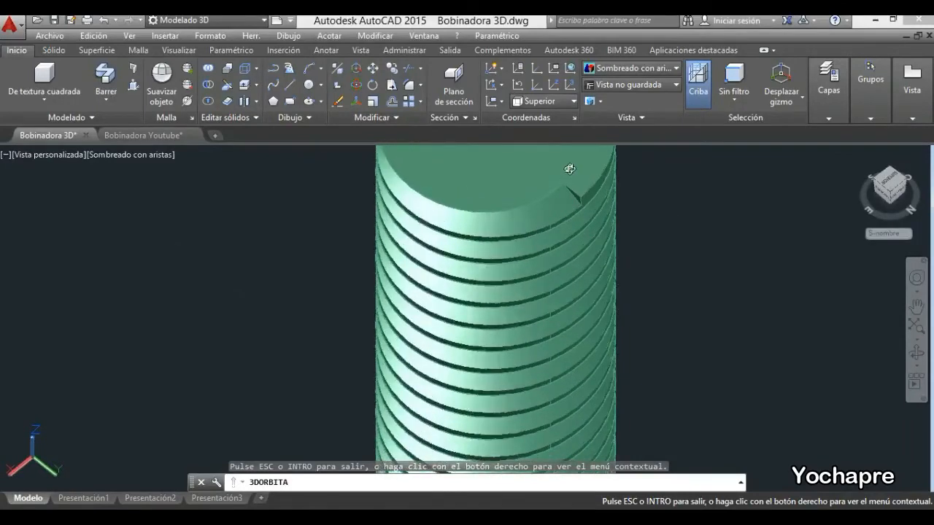
mouse_move(577, 203)
left_mouse_down()
mouse_move(611, 190)
mouse_move(594, 164)
mouse_move(571, 195)
left_mouse_up()
scroll(492, 242, "down", 4)
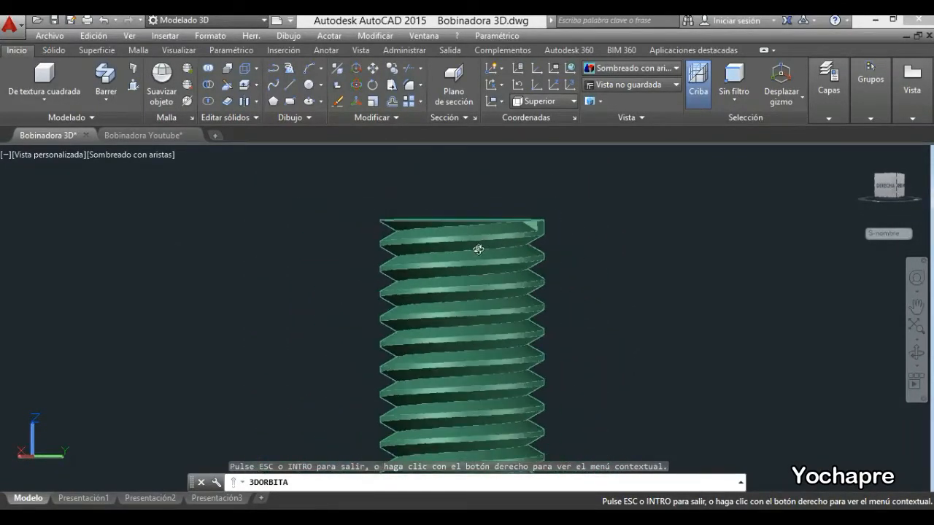
Set the visual style to wireframe with the whole rod, handle and large circle in view
key("Escape")
key("Return")
left_click_drag(448, 261, 305, 264)
scroll(304, 264, "down", 10)
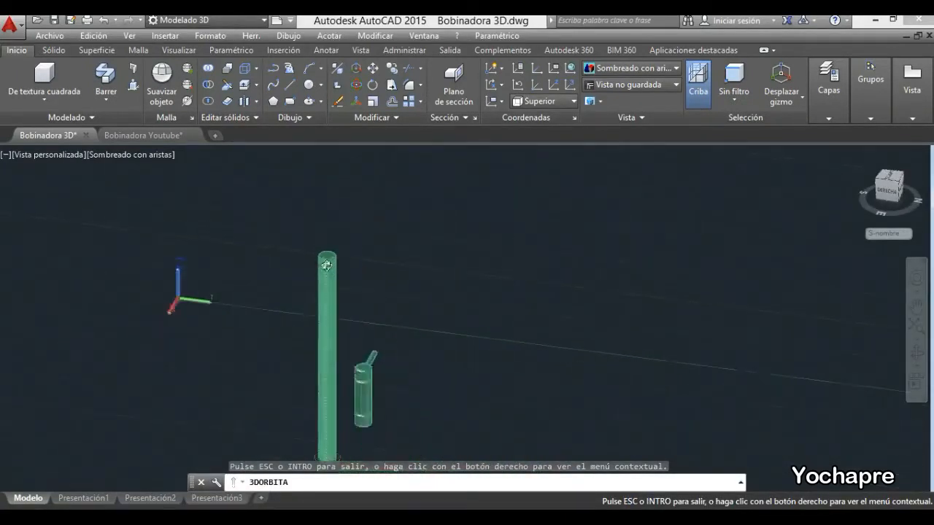
left_click_drag(366, 358, 172, 256)
key("Escape")
scroll(217, 212, "up", 1)
left_click(162, 154)
left_click(226, 311)
scroll(370, 309, "down", 3)
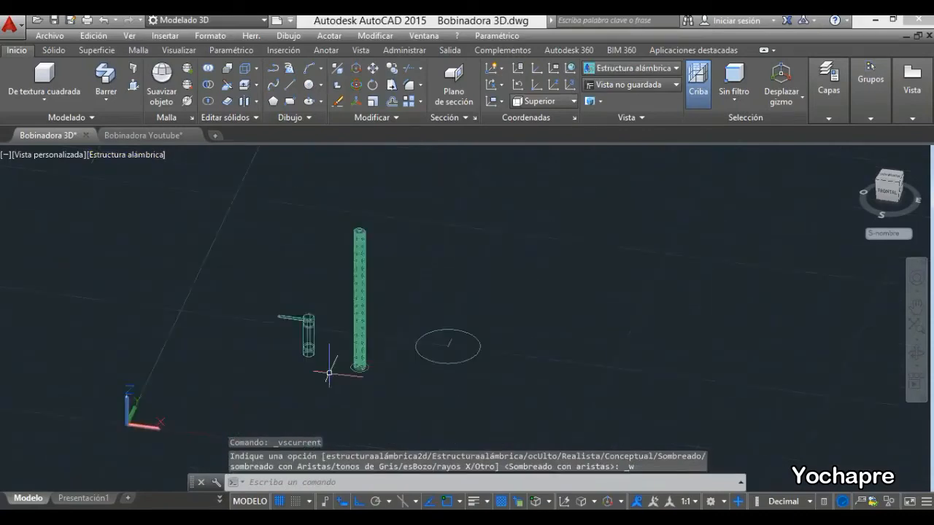
Copy the wide circle around the threaded rod's base 5 units upward along Z
scroll(329, 373, "up", 2)
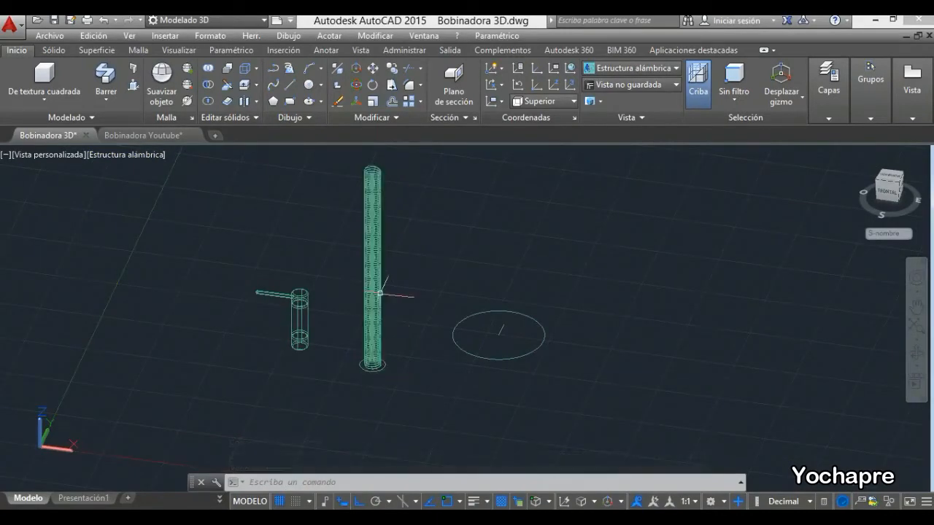
scroll(416, 396, "up", 5)
key("ctrl+z")
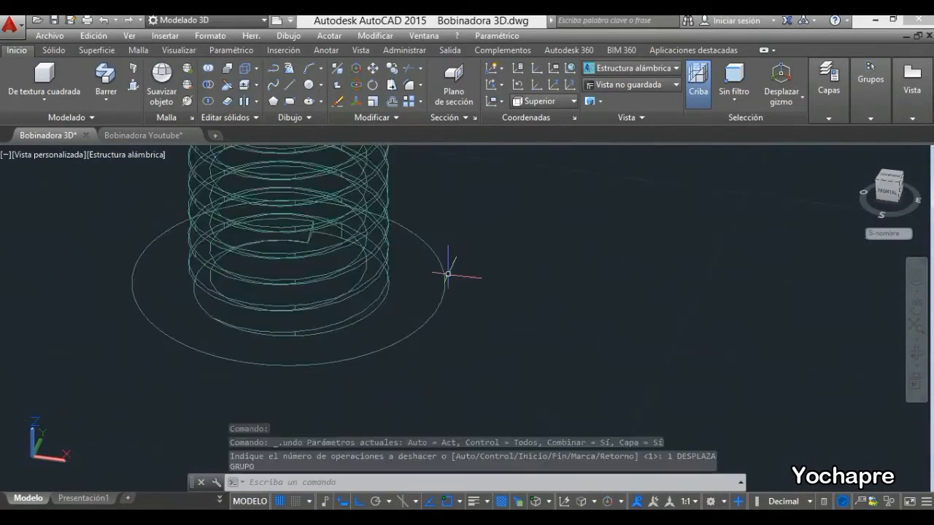
left_click(392, 68)
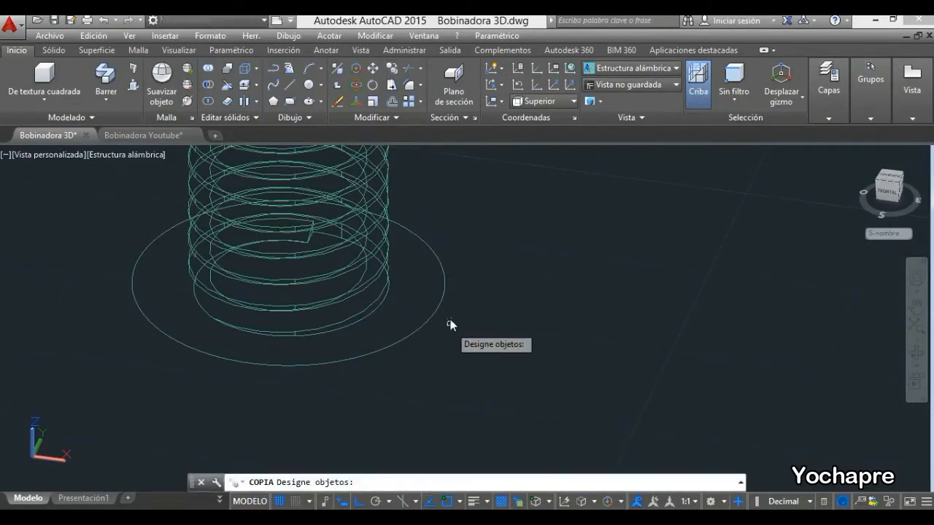
left_click(441, 300)
key("Return")
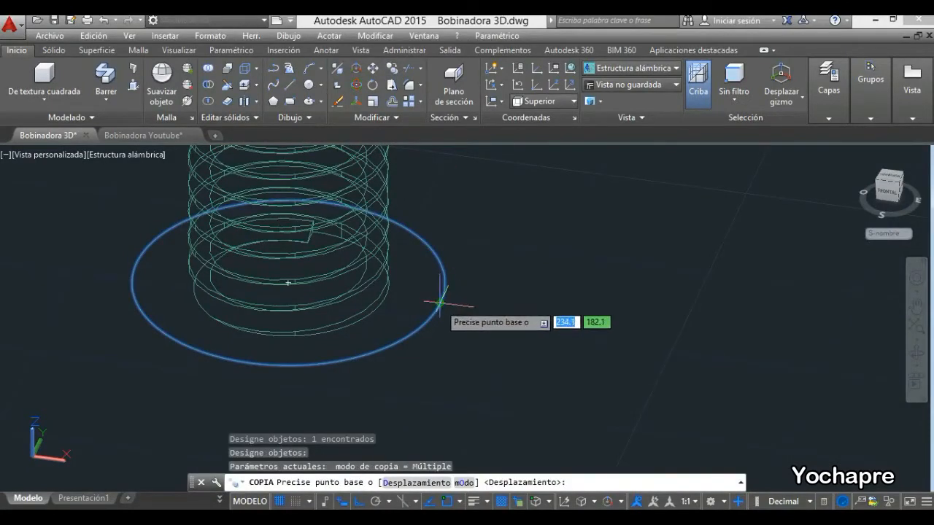
left_click(441, 302)
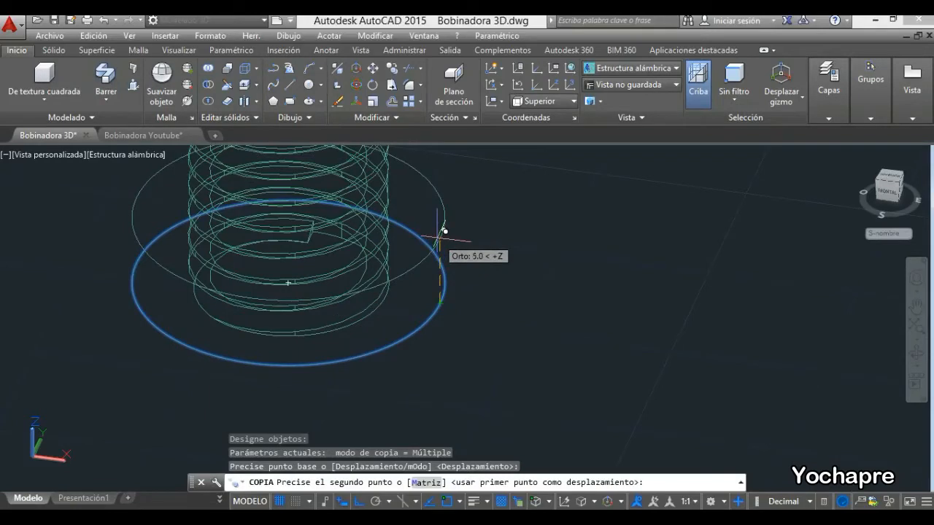
key("Return")
scroll(444, 233, "down", 8)
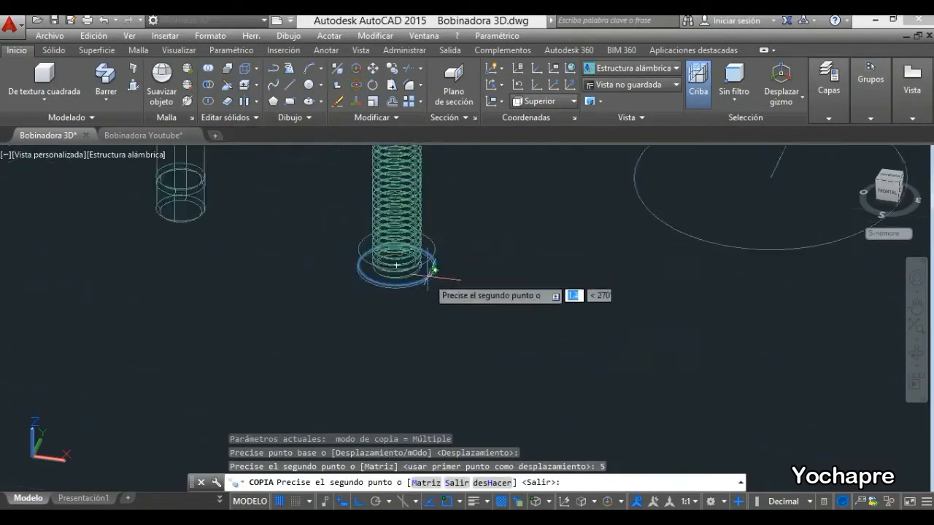
Place another copy of the wide circle 175 units above the base, near the rod's upper end
scroll(414, 276, "up", 3)
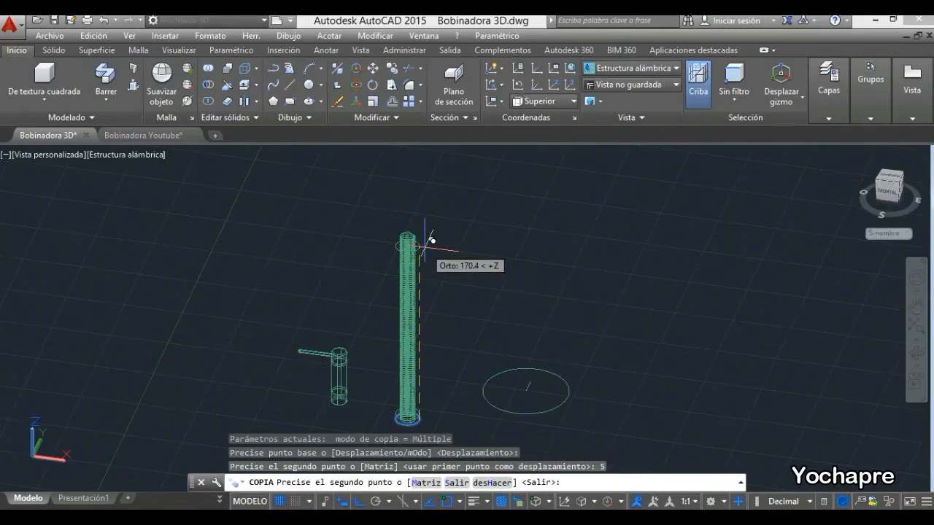
type("175")
key("Return")
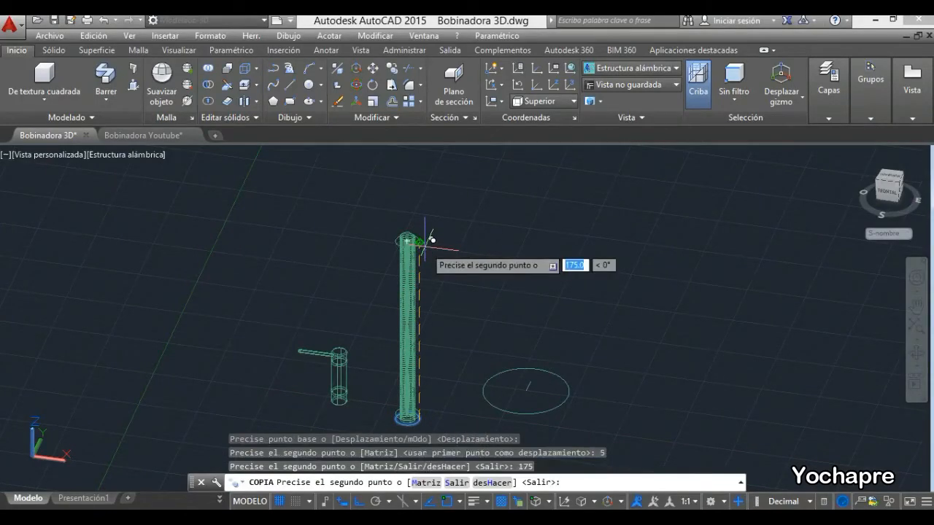
key("Return")
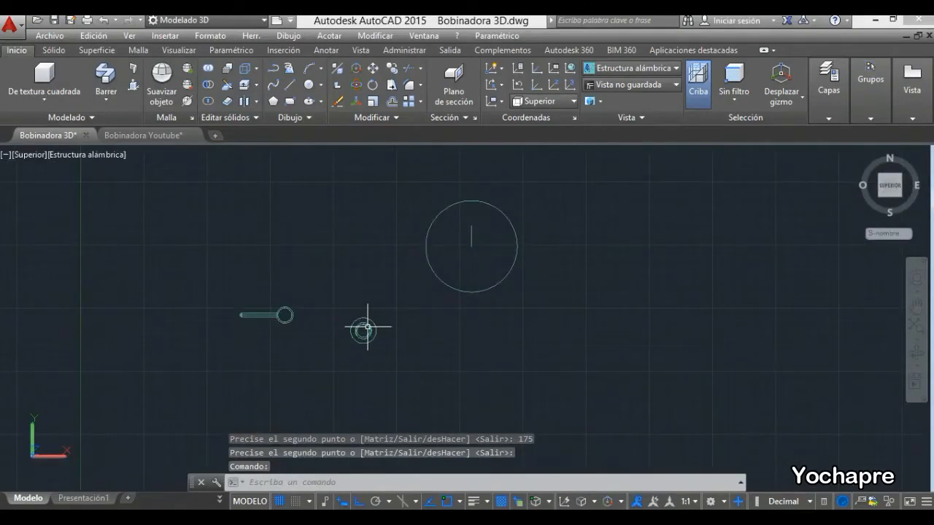
Slice the threaded rod with a three-point plane through the uppermost circle, keeping both sides, and erase the cut-off upper piece
scroll(367, 326, "up", 3)
left_click(858, 158)
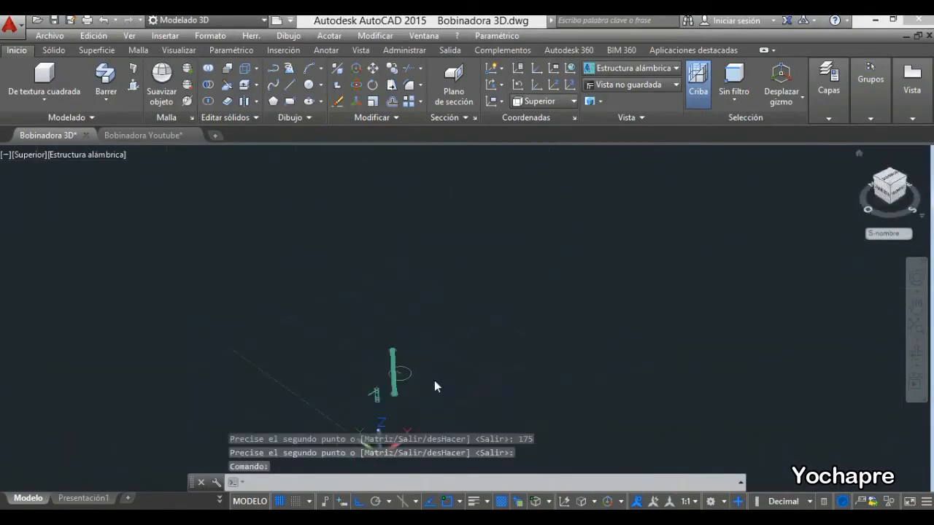
left_click_drag(425, 351, 436, 391)
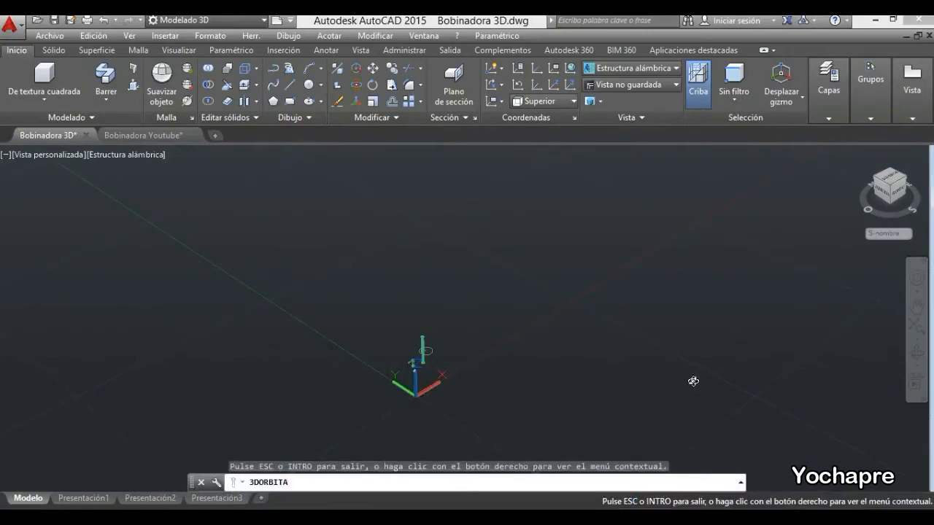
scroll(490, 260, "up", 5)
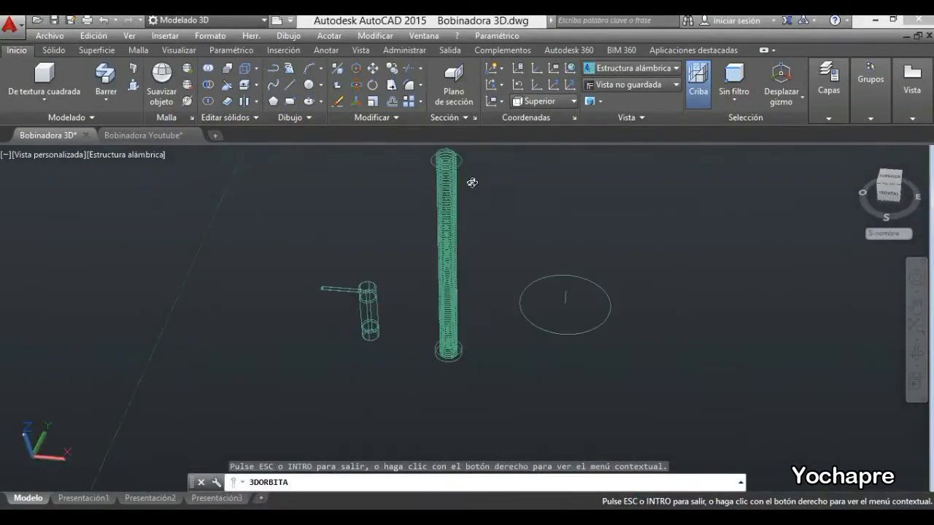
scroll(407, 345, "down", 1)
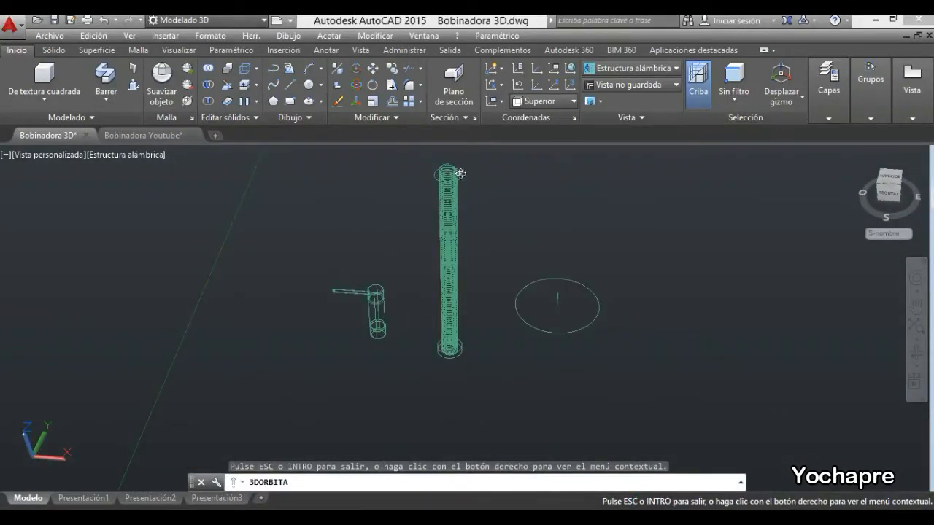
key("Escape")
scroll(469, 214, "up", 3)
scroll(486, 236, "down", 4)
middle_click_drag(486, 236, 457, 344)
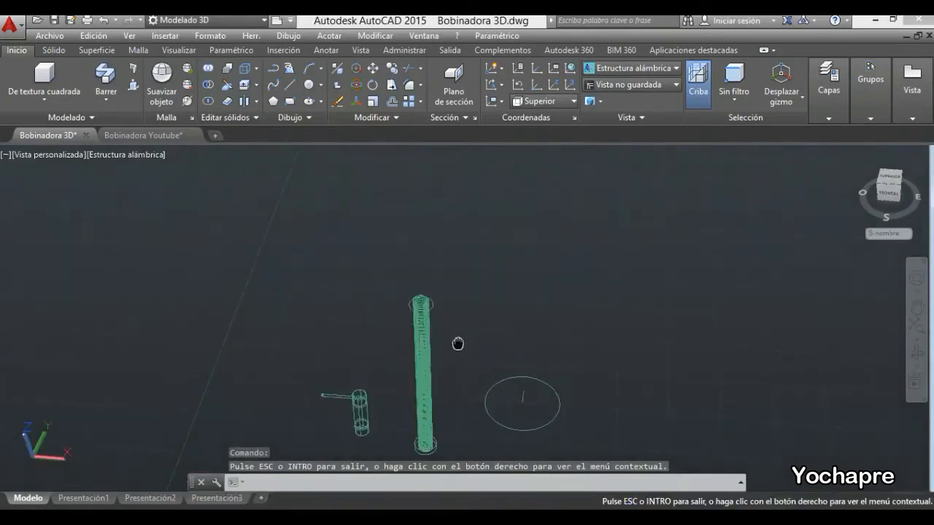
key("Escape")
scroll(425, 313, "up", 5)
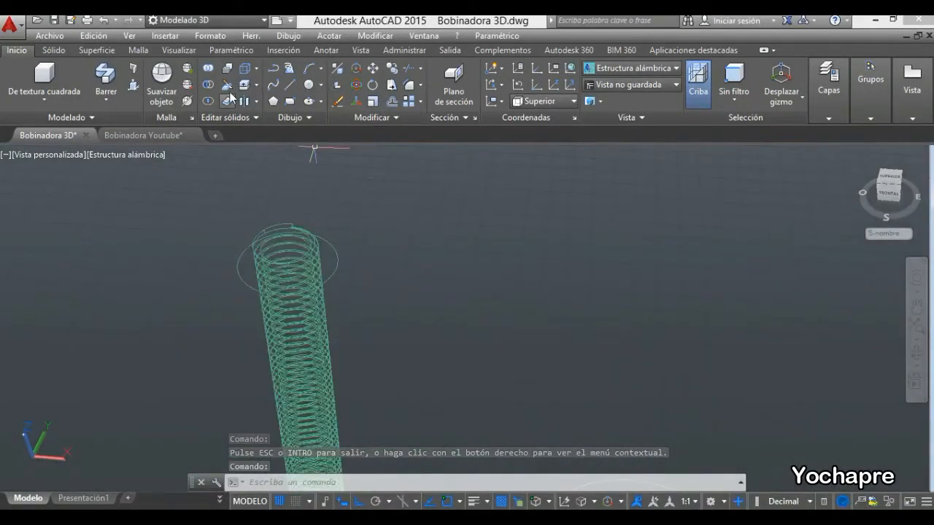
left_click(228, 86)
left_click(304, 331)
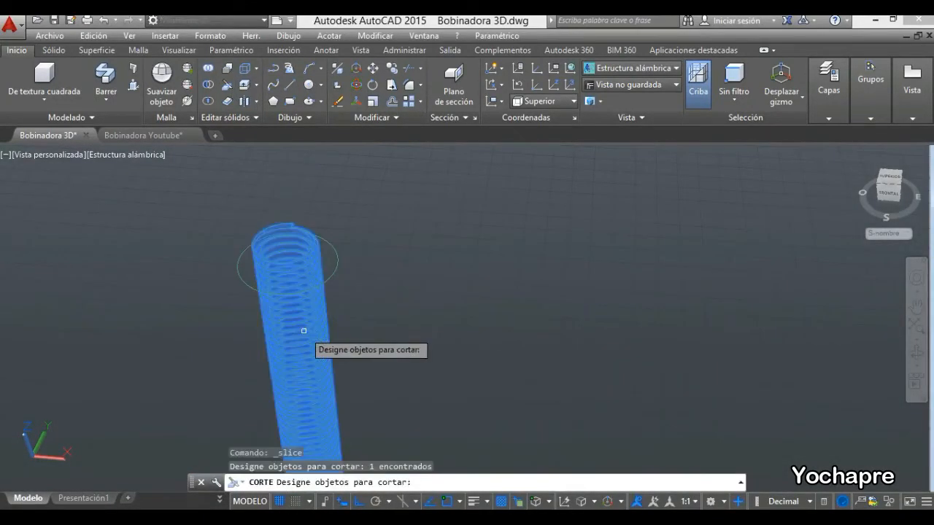
key("Return")
left_click(695, 474)
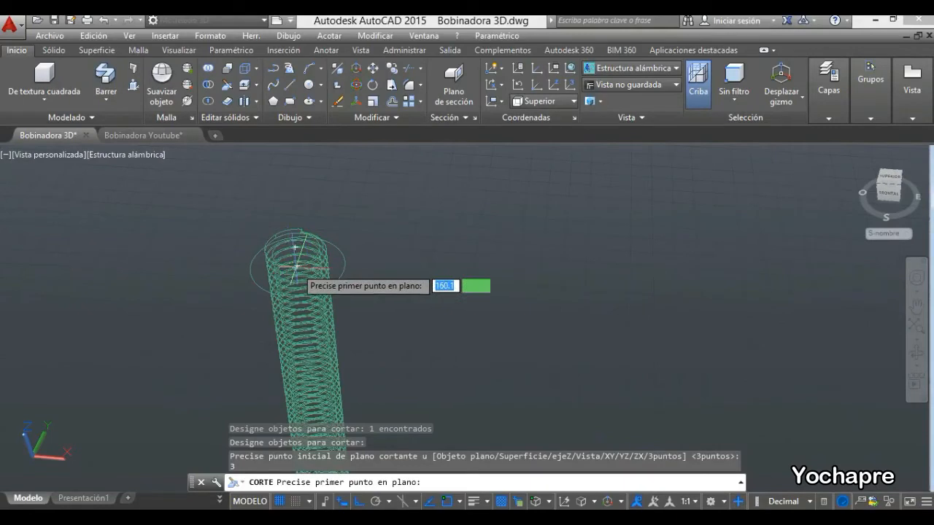
left_click(321, 267)
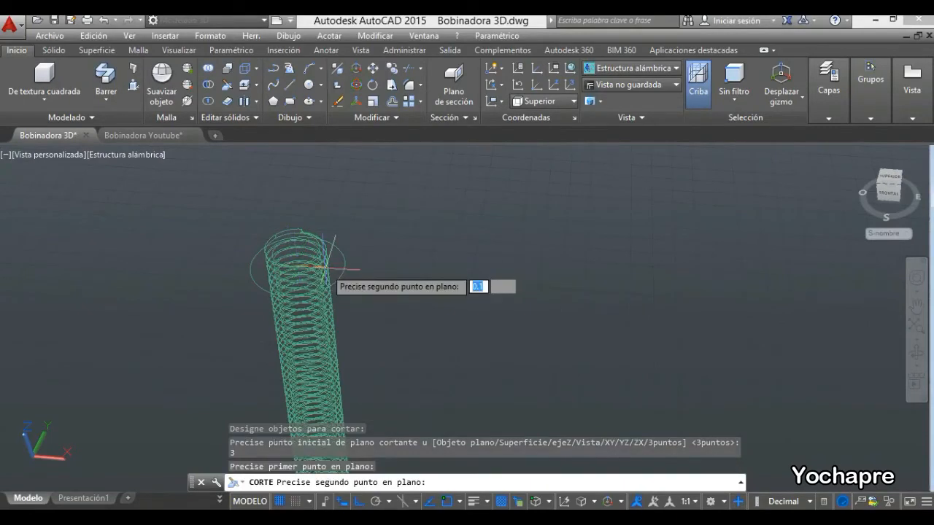
left_click(320, 282)
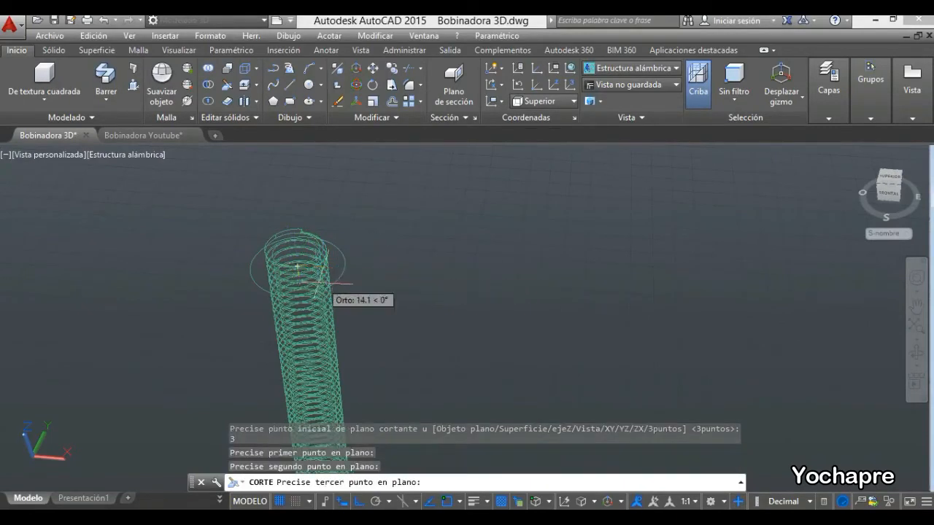
left_click(259, 287)
left_click(280, 293)
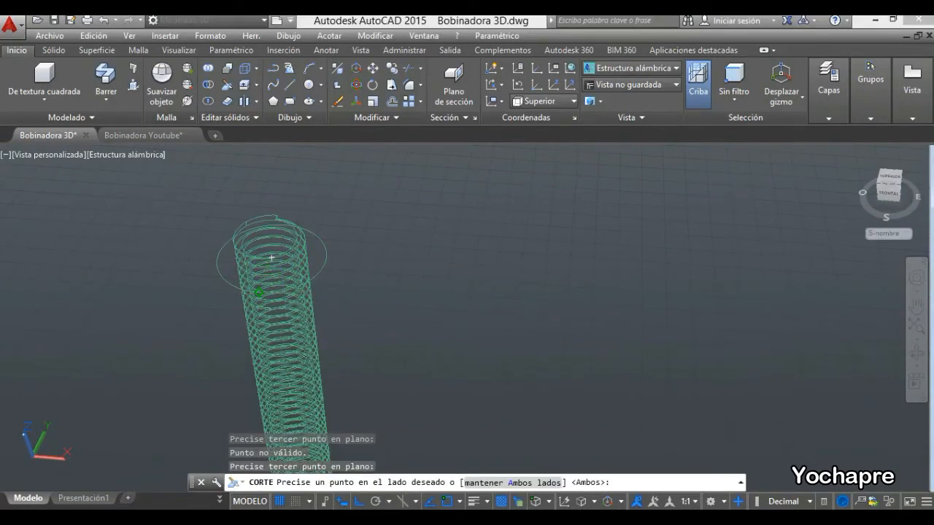
key("Return")
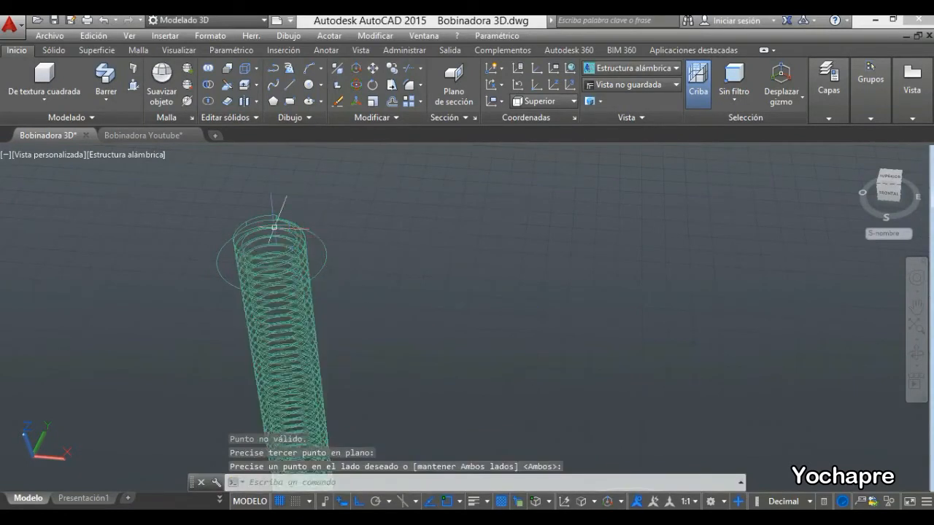
left_click(258, 215)
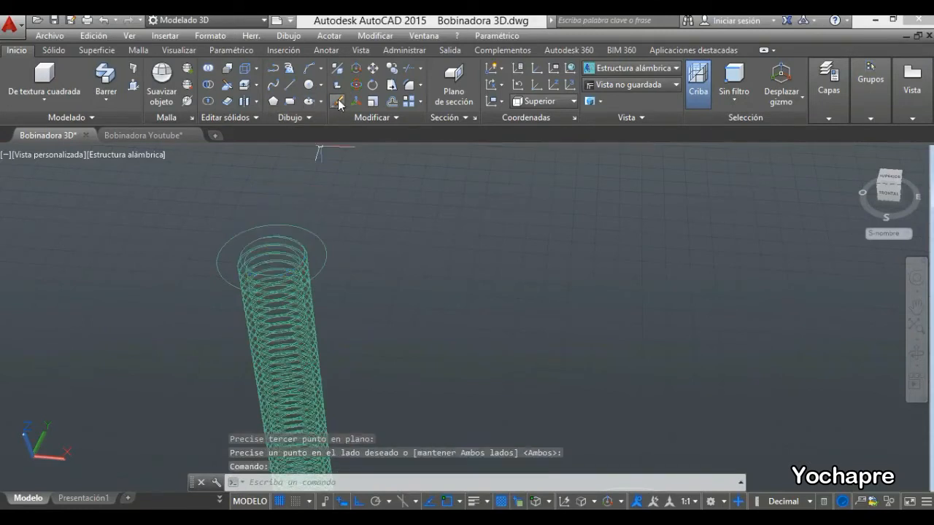
Slice the threaded rod with a three-point plane through the circle 5 units above its base, keeping both sides, and erase the cut-off lower piece
scroll(416, 216, "down", 6)
scroll(427, 310, "up", 8)
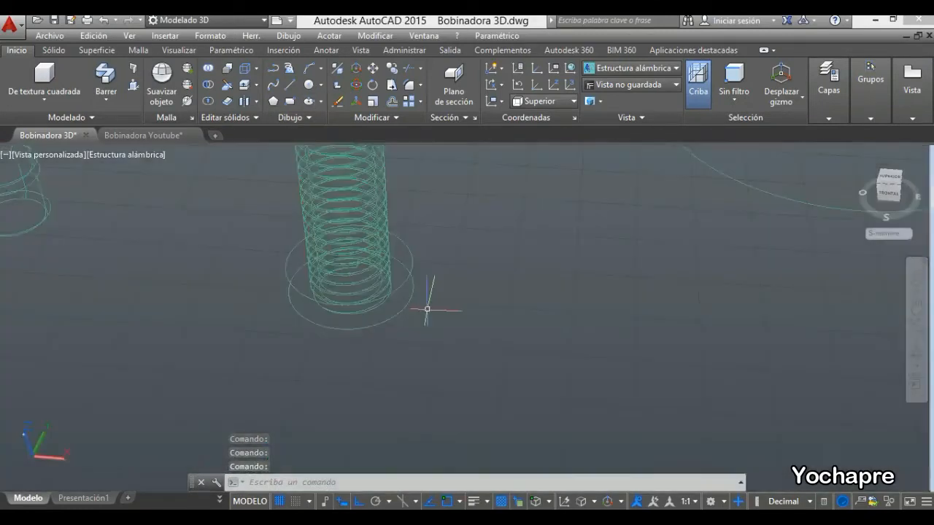
key("Return")
left_click(383, 185)
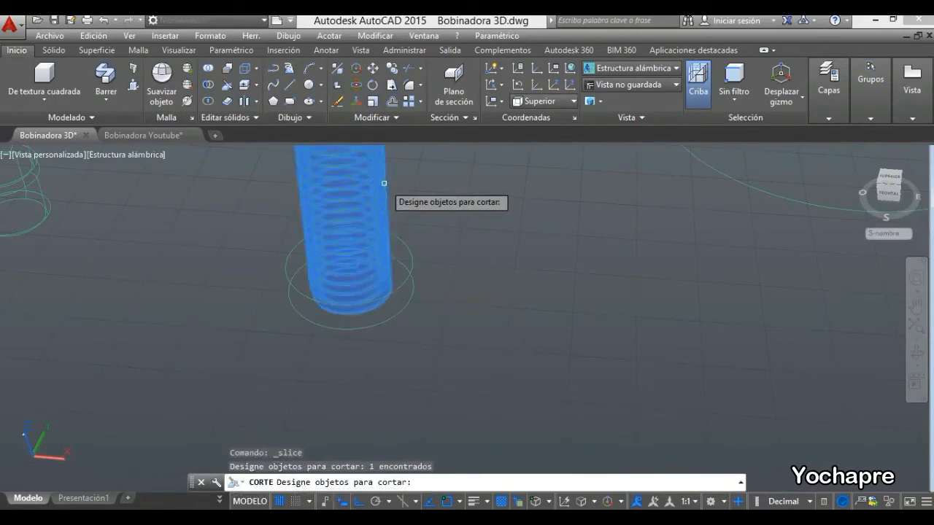
key("Return")
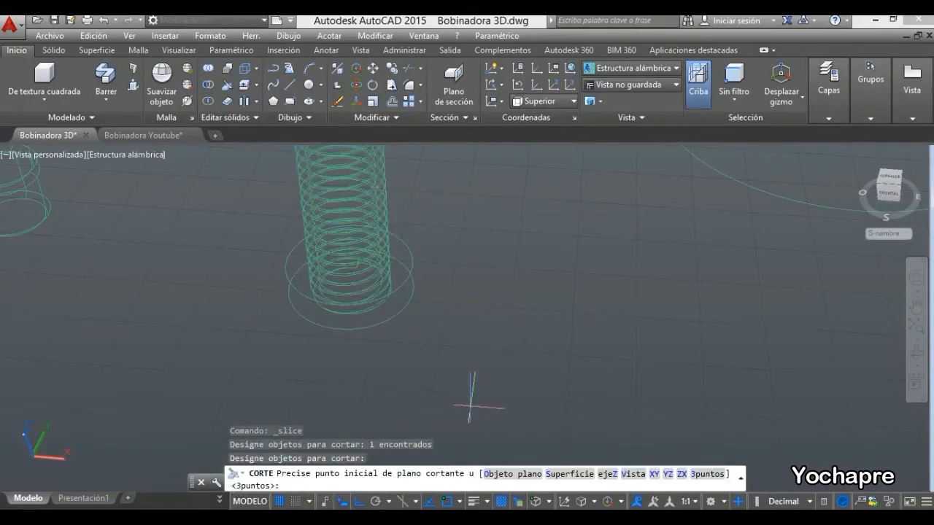
left_click(693, 478)
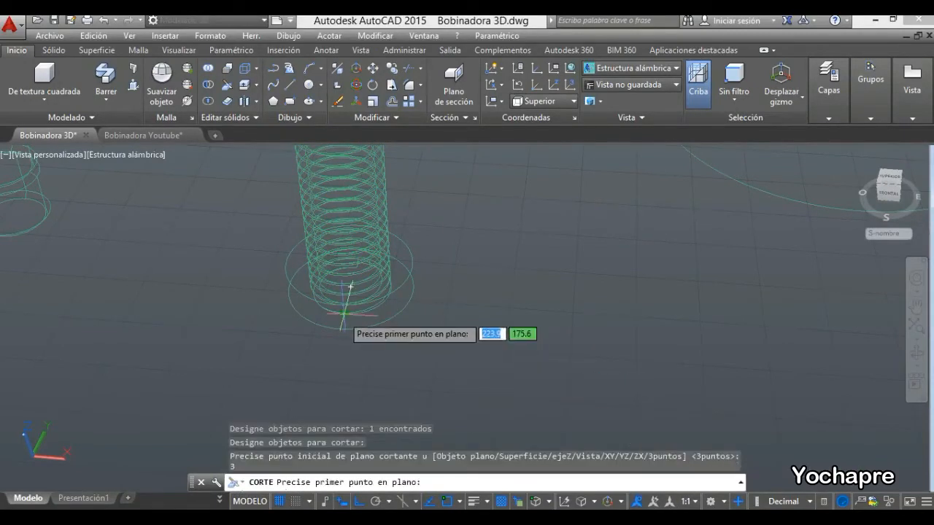
left_click(288, 258)
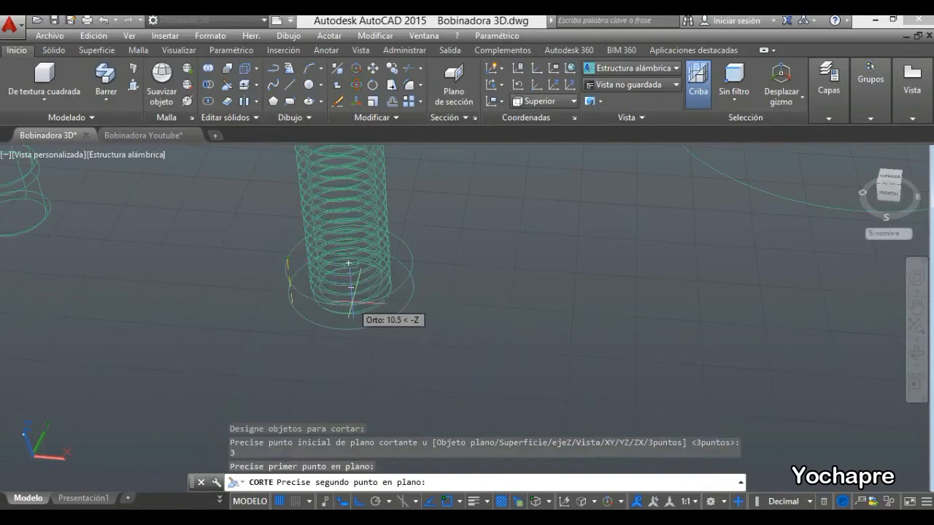
left_click(412, 268)
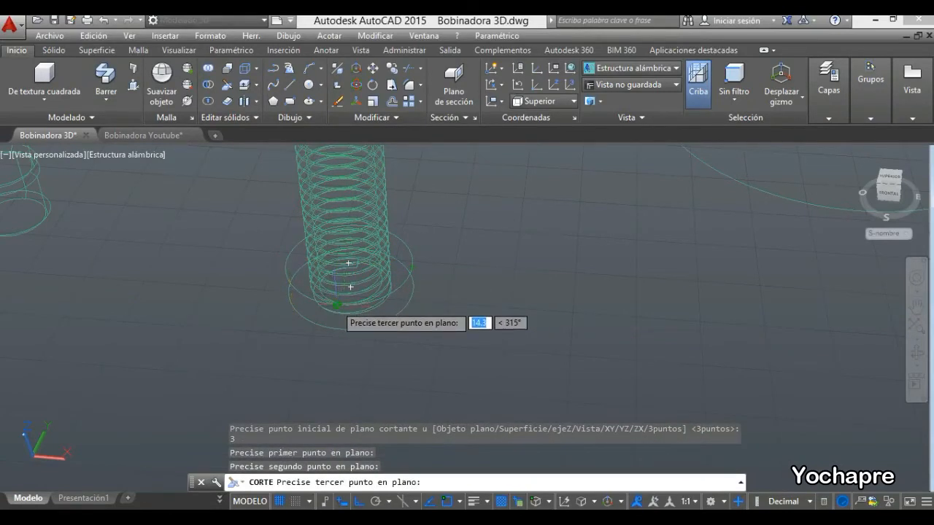
left_click(337, 304)
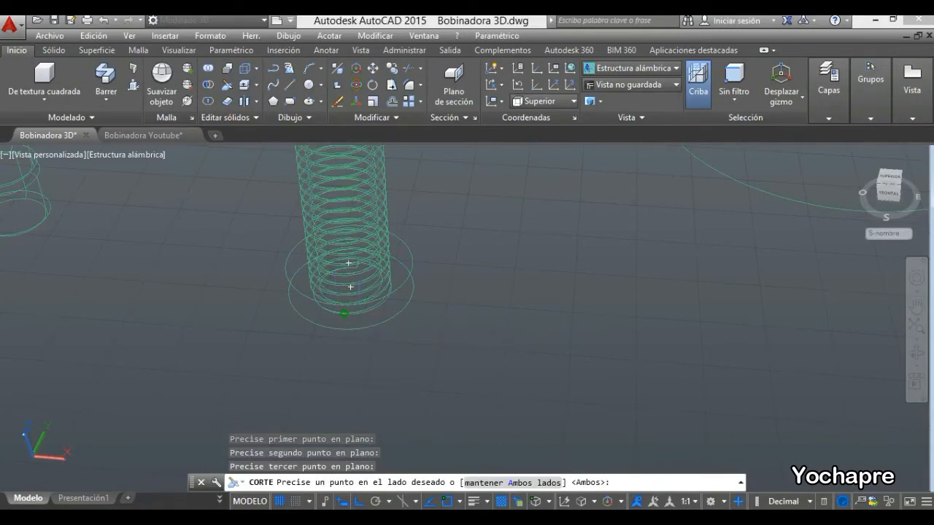
left_click(370, 314)
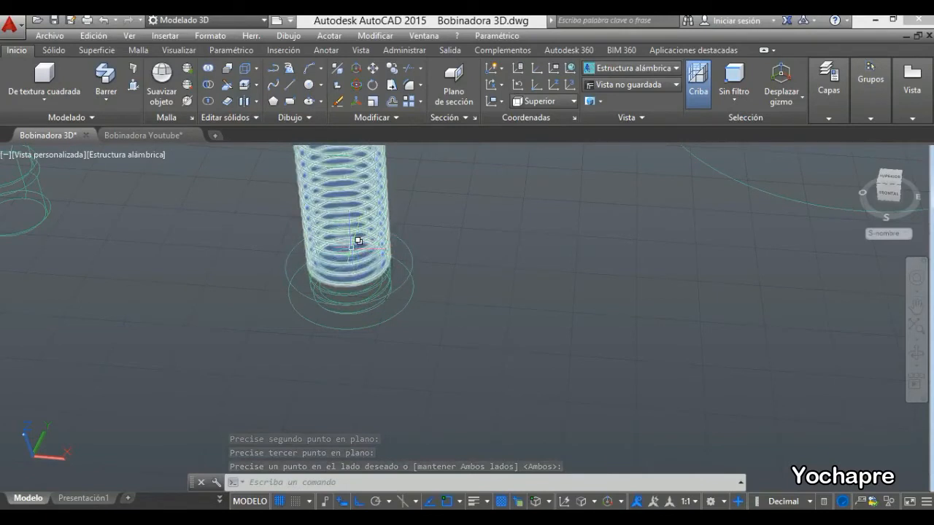
left_click(340, 313)
left_click(337, 102)
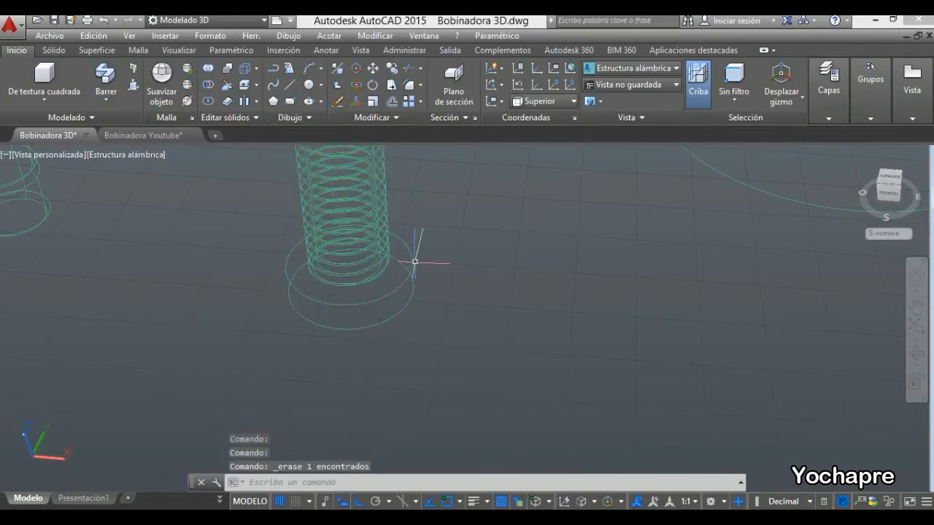
Set the visual style to shaded with edges
left_click(404, 301)
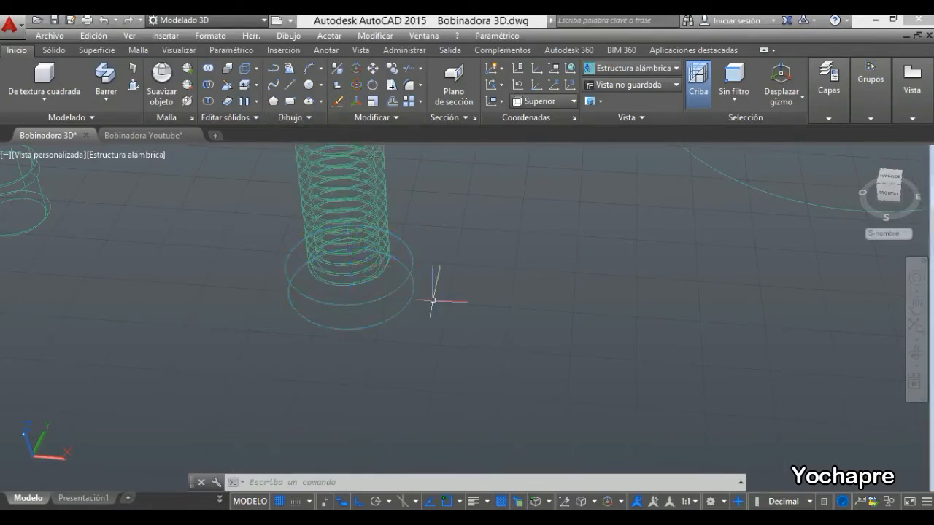
left_click(149, 155)
left_click(218, 269)
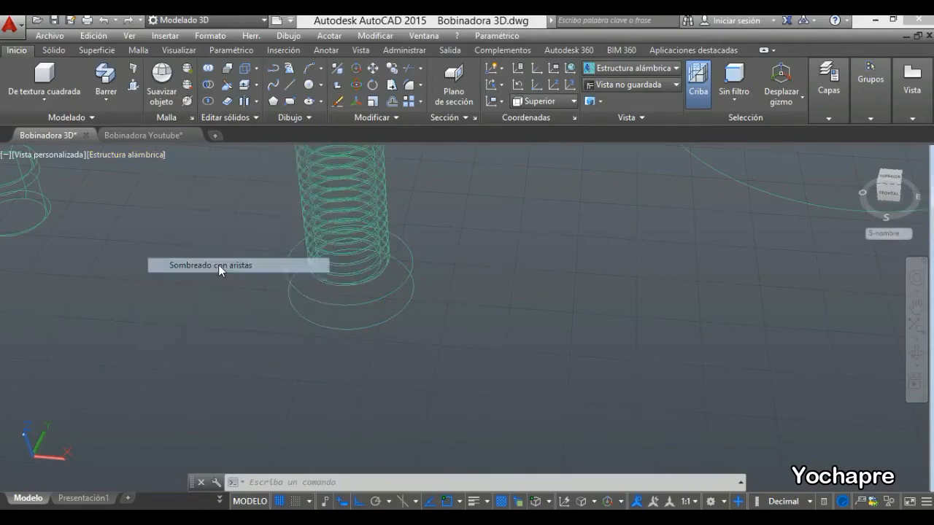
Examine the trimmed upper and lower ends of the threaded rod from several angles
left_click(917, 356)
mouse_move(361, 273)
left_mouse_down()
mouse_move(343, 307)
mouse_move(312, 285)
mouse_move(338, 239)
mouse_move(267, 248)
left_mouse_up()
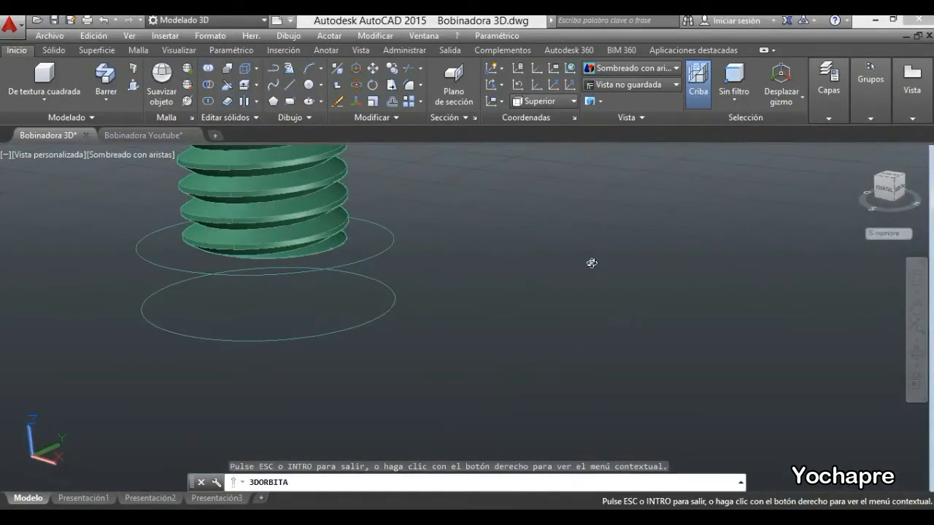
key("Escape")
left_click(859, 154)
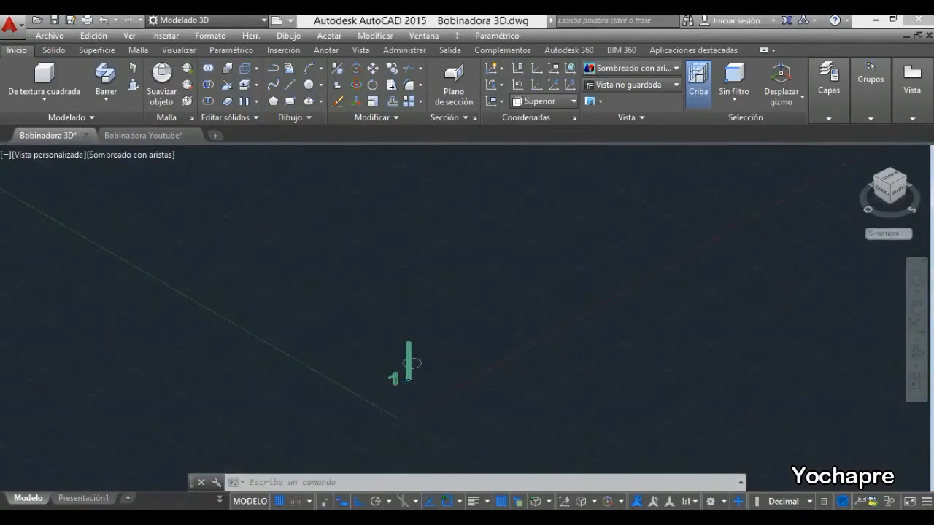
left_click(916, 352)
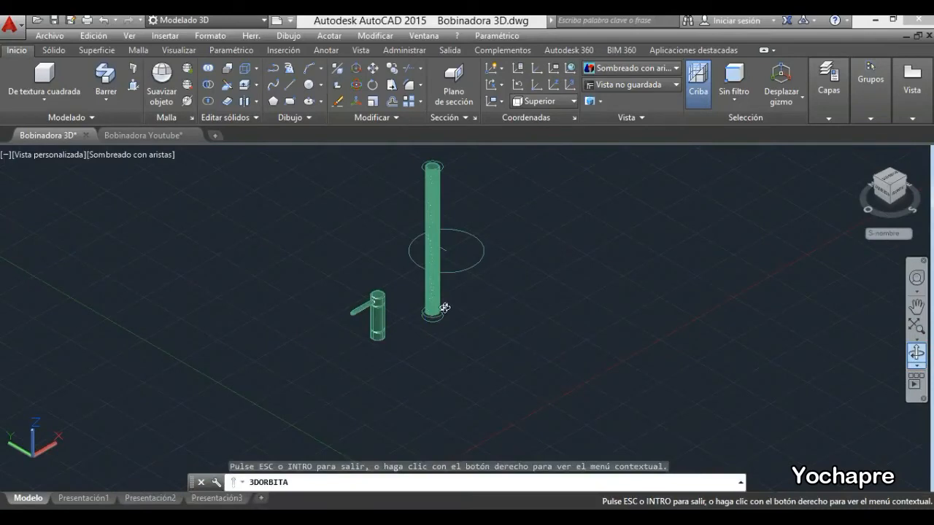
left_click_drag(439, 308, 405, 314)
scroll(432, 177, "up", 10)
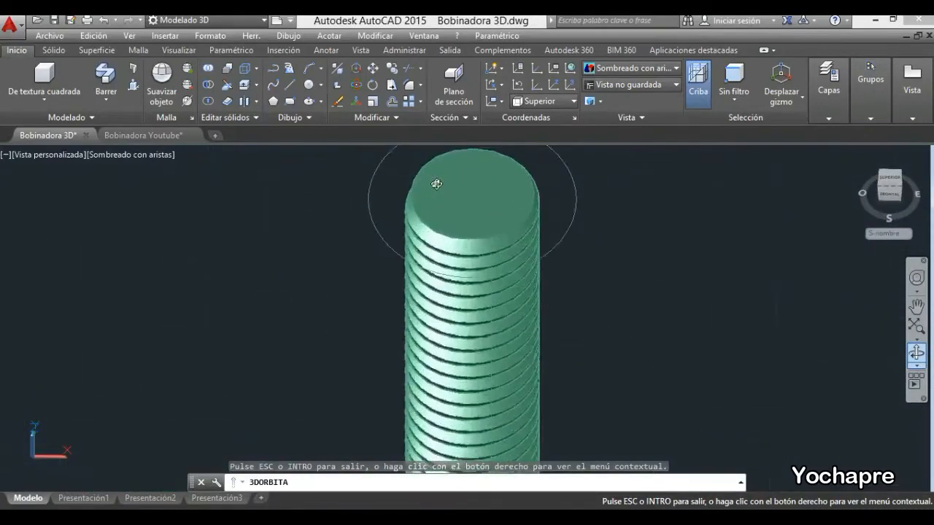
left_click_drag(448, 208, 520, 198)
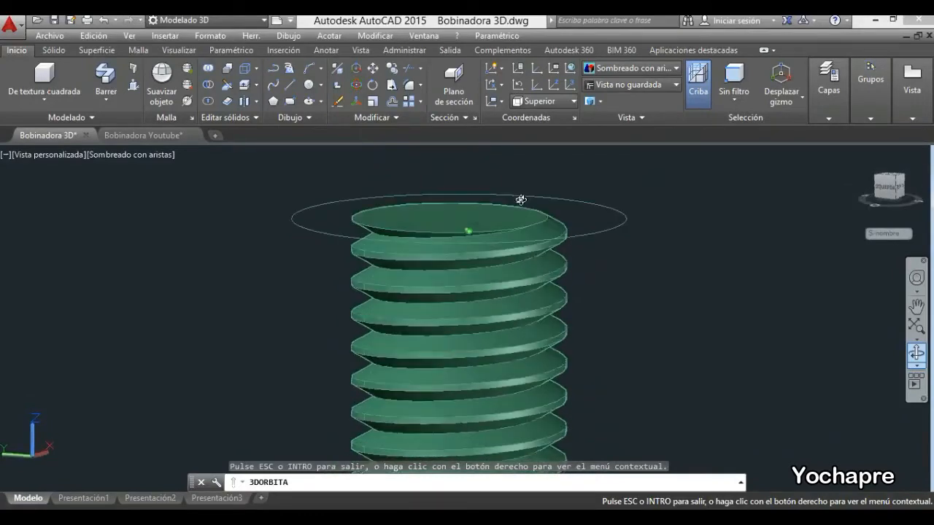
scroll(472, 266, "down", 8)
scroll(472, 266, "down", 3)
scroll(460, 406, "up", 10)
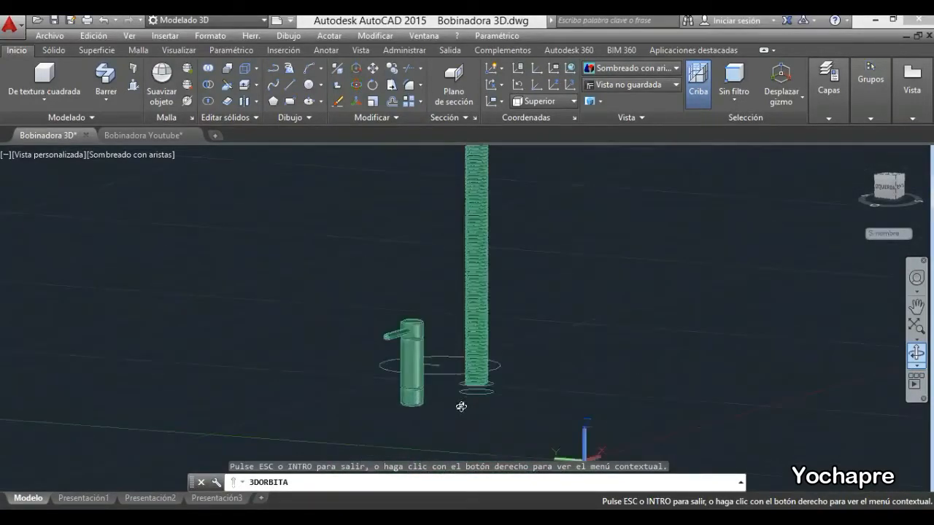
left_click_drag(503, 360, 398, 316)
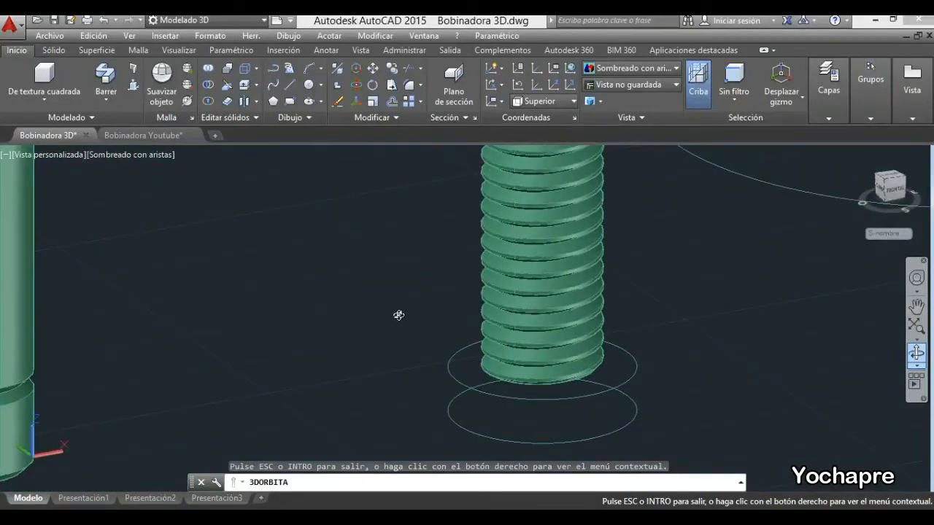
key("Escape")
Switch the visual style to wireframe and draw a circle of radius 1.75 at the centre of the lowest wide circle
left_click(125, 156)
left_click(172, 305)
key("Escape")
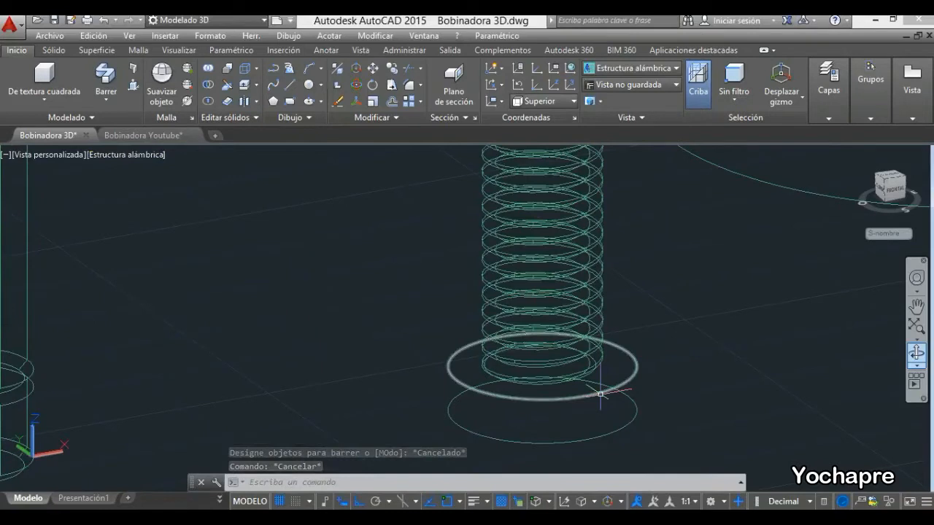
left_click(310, 85)
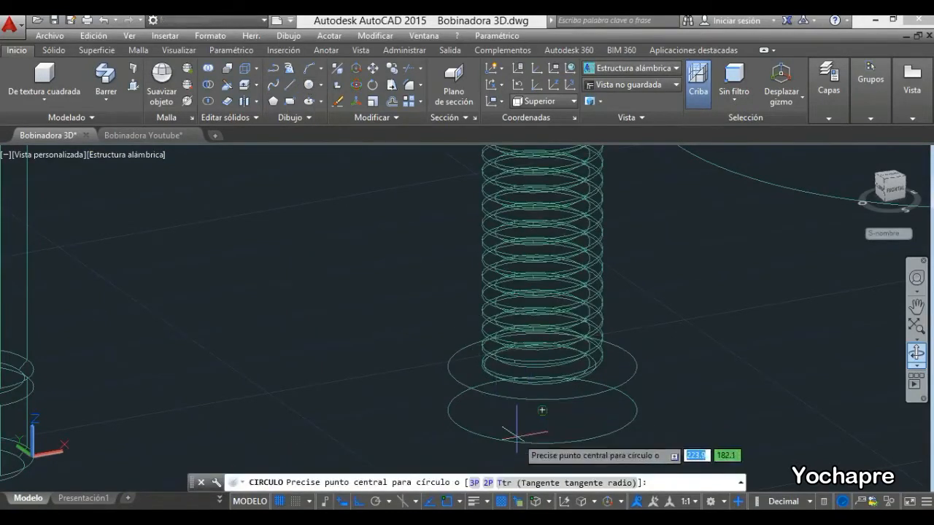
left_click(541, 411)
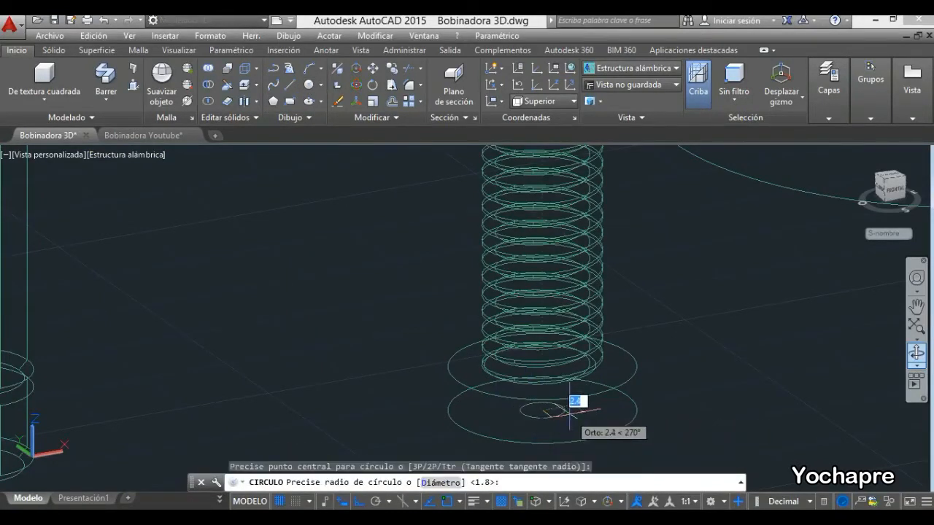
type("1.75")
key("Return")
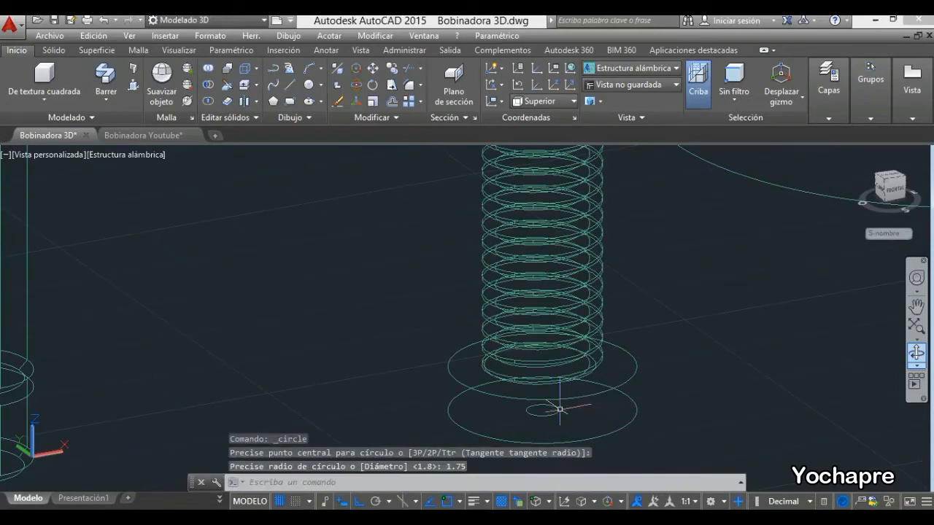
Extrude the 1.75-radius circle 20 units upward into the threaded rod
left_click(105, 100)
left_click(120, 184)
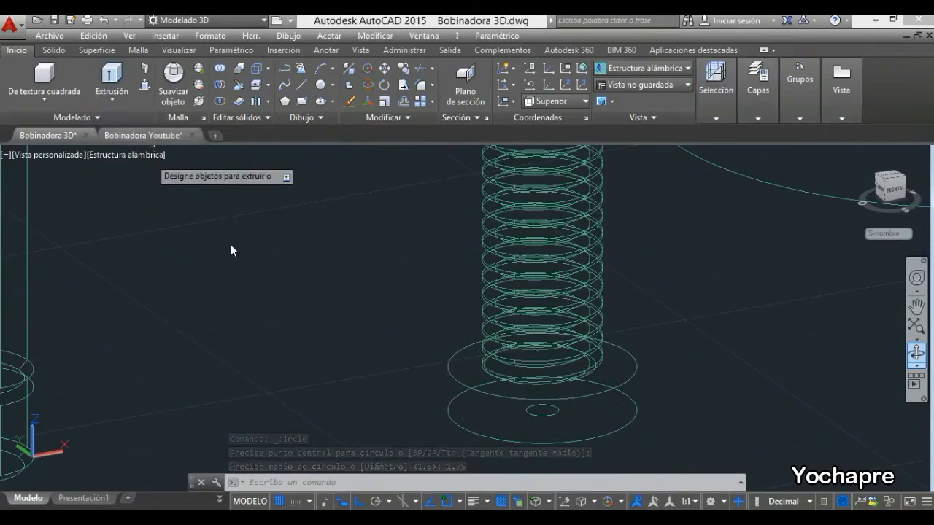
left_click(532, 413)
key("Return")
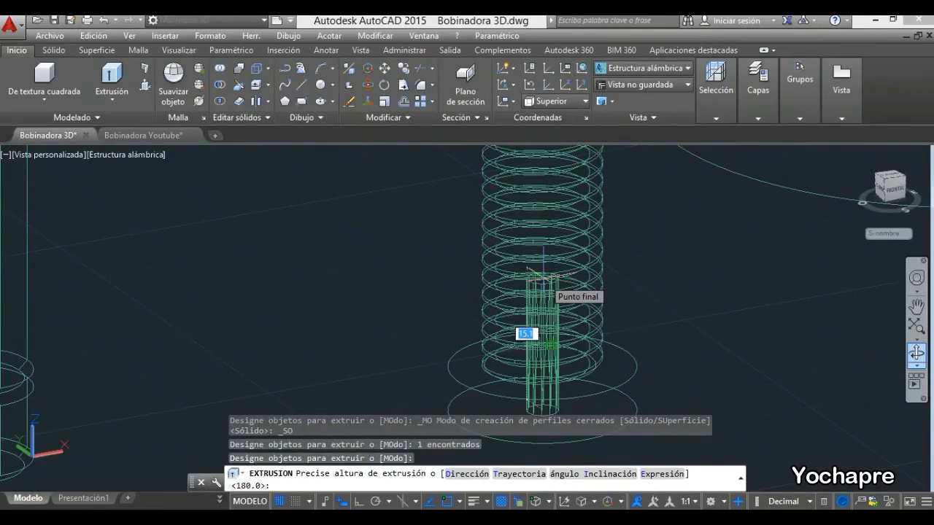
key("Return")
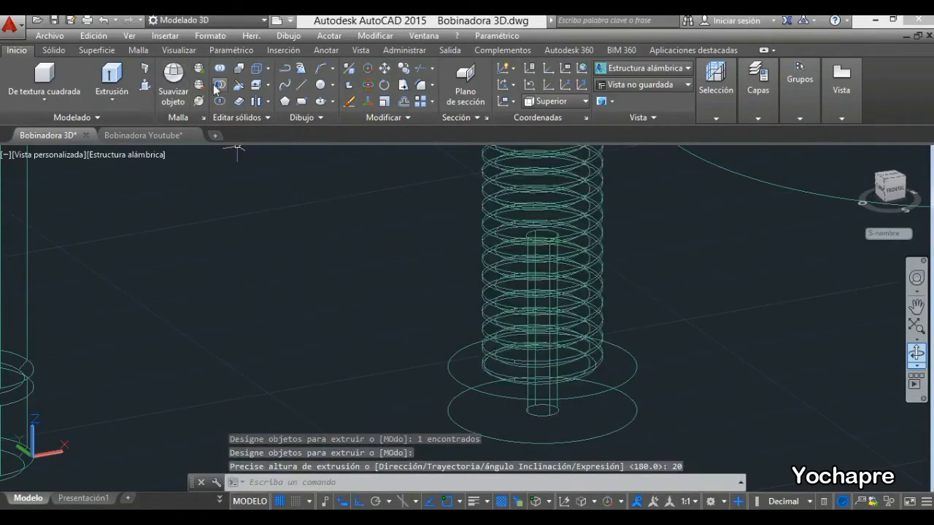
Subtract the small cylinder from the threaded rod to make an axial hole in its lower end
left_click(219, 84)
left_click(594, 230)
key("Return")
left_click(556, 411)
key("Return")
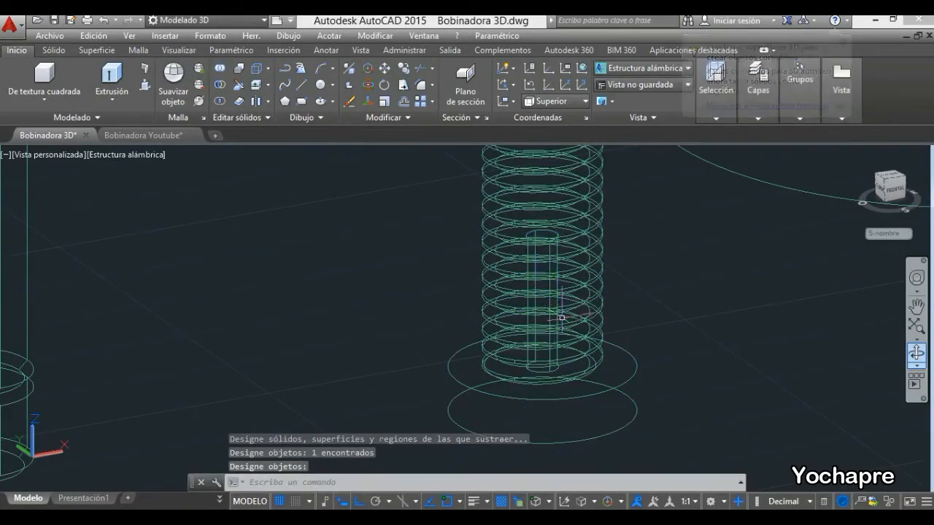
Inspect the hole in the rod's lower end with the shaded-with-edges style, and restore the wireframe style
left_click(143, 156)
left_click(219, 265)
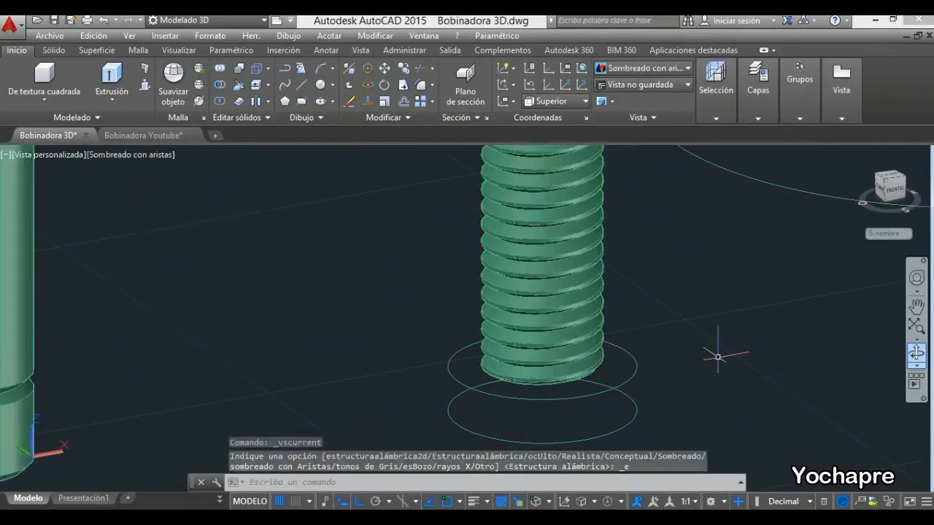
left_click(917, 353)
left_click_drag(677, 371, 462, 413)
right_click(164, 180)
left_click(183, 192)
left_click(154, 158)
left_click(236, 310)
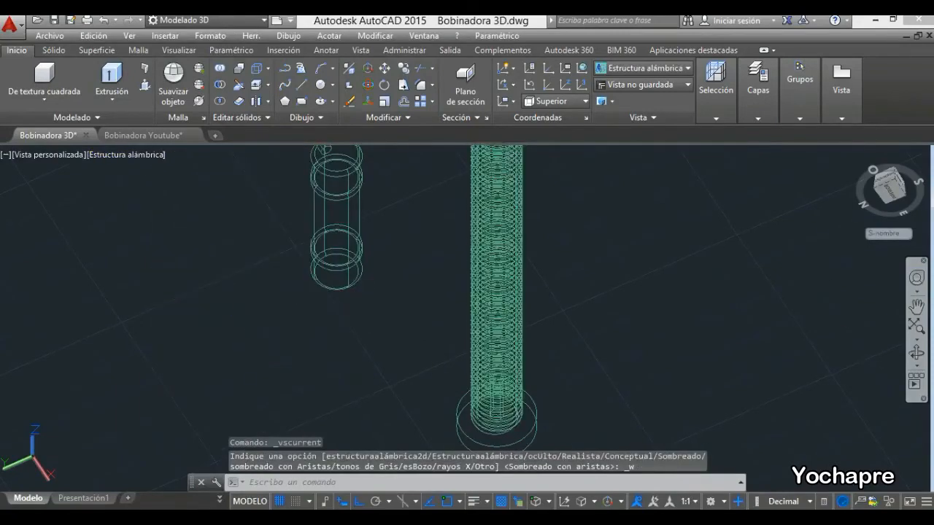
Draw a circle of radius 6.5 centred on the wide circle at the rod's upper end
left_click(917, 353)
left_click_drag(806, 350, 351, 215)
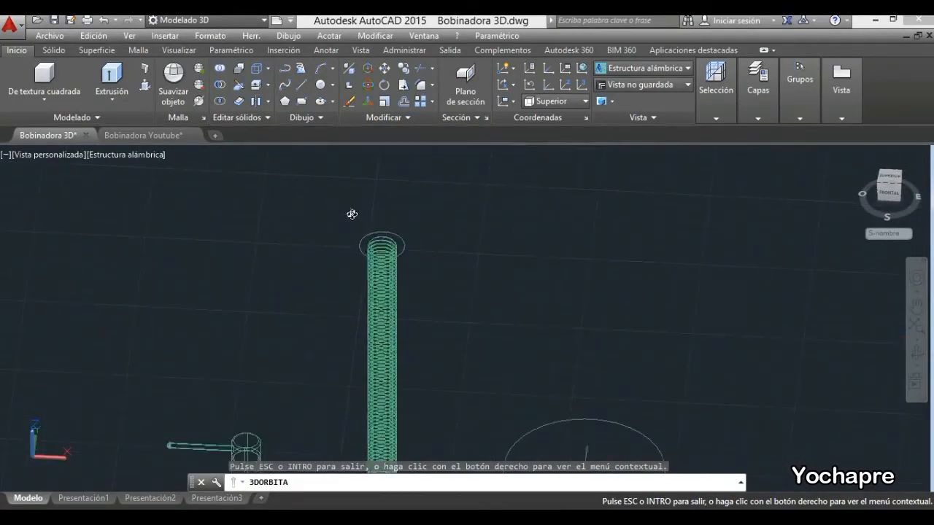
key("Escape")
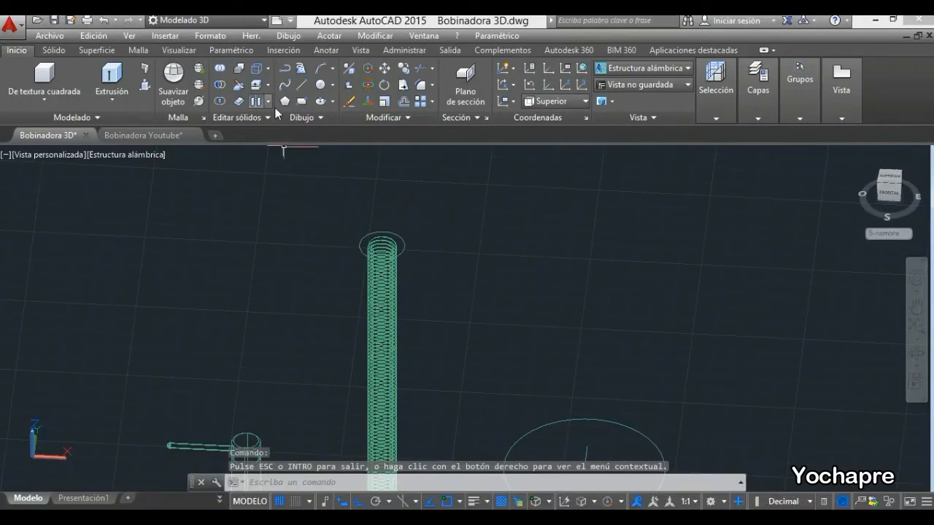
left_click(320, 88)
scroll(369, 217, "up", 6)
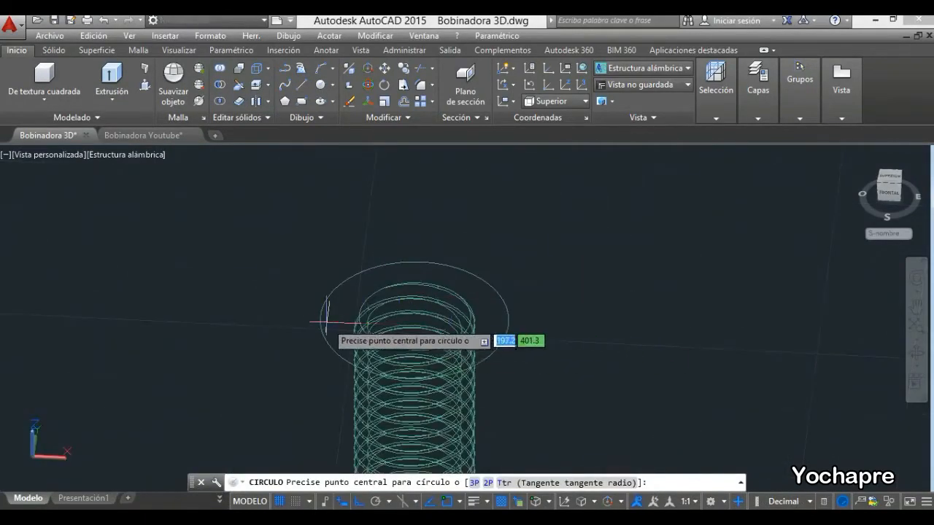
left_click(415, 319)
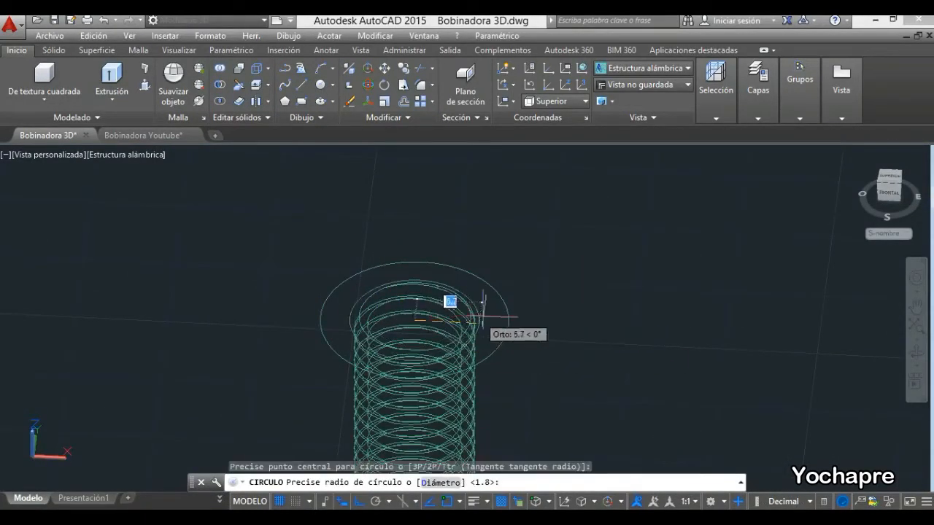
type("6.5")
key("Return")
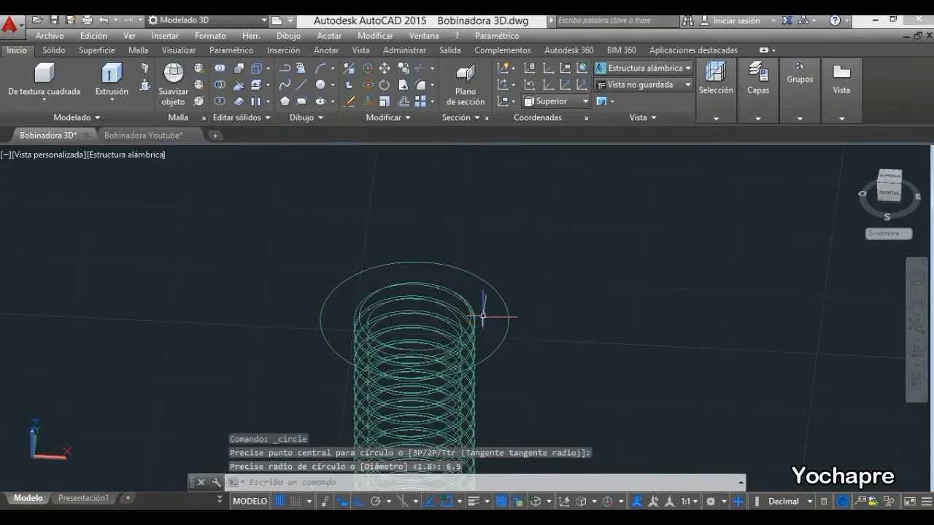
Extrude the 6.5-radius circle 30 units upward from the rod's upper end
scroll(418, 285, "up", 4)
scroll(382, 372, "down", 5)
scroll(422, 338, "up", 4)
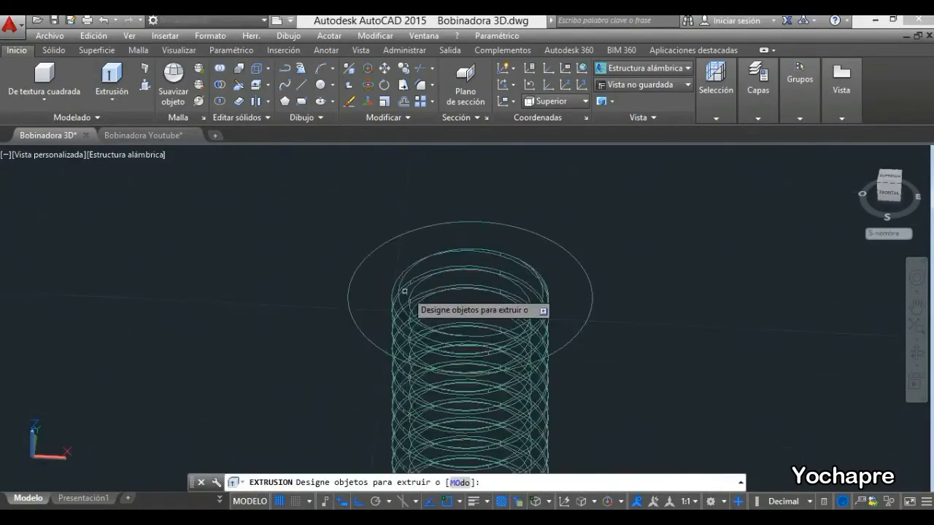
left_click(394, 290)
key("Return")
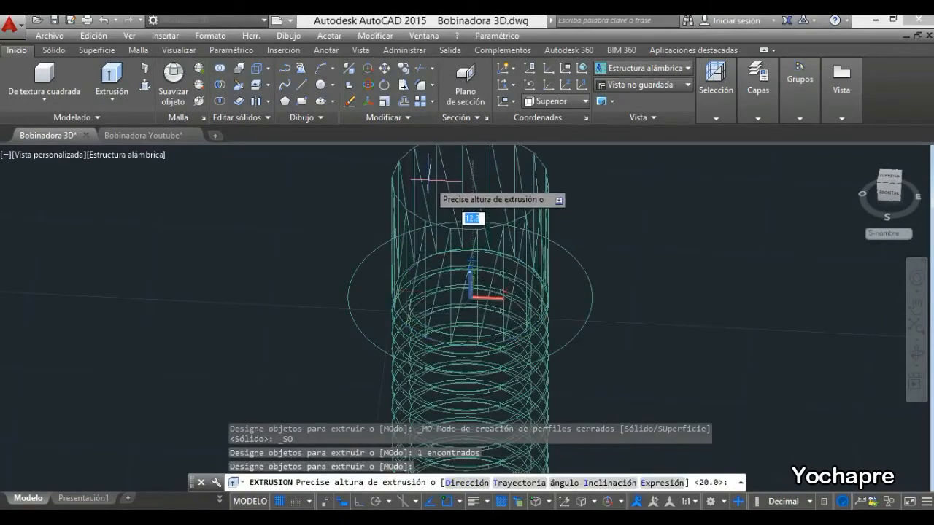
type("30")
key("Return")
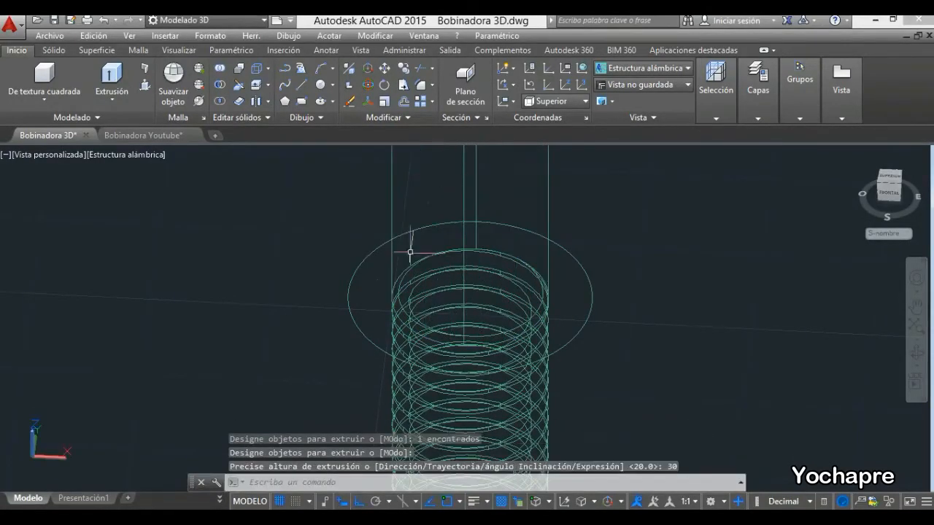
Unite the plain end cylinder with the threaded rod into one solid
scroll(398, 226, "down", 6)
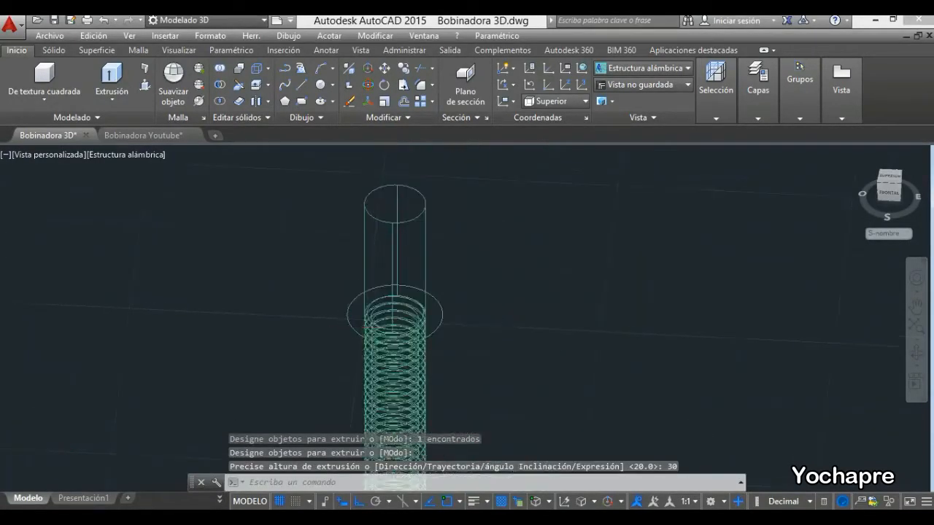
left_click(220, 68)
left_click(374, 309)
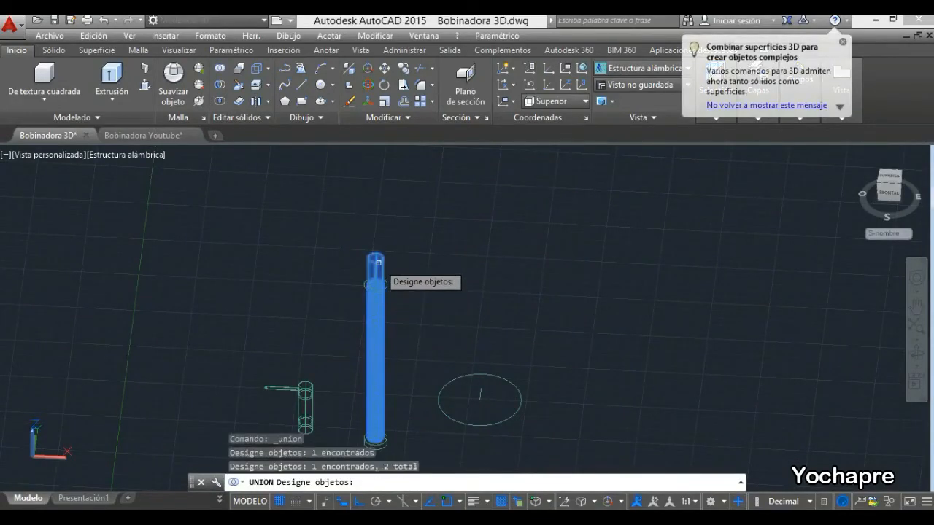
key("Return")
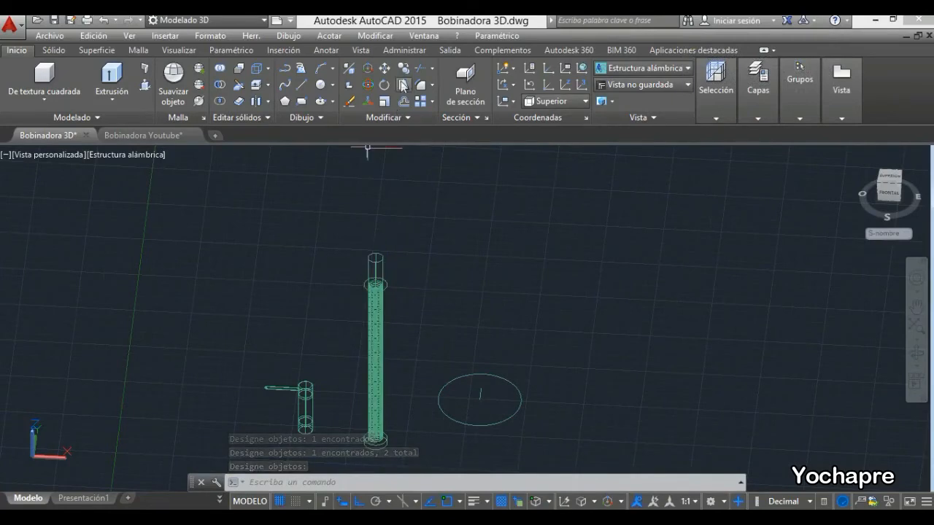
Rotate the joined rod 90 degrees in 3D about the Y axis, laying it horizontal with its plain end towards the handle side
left_click(369, 85)
left_click(375, 268)
key("Return")
left_click(351, 315)
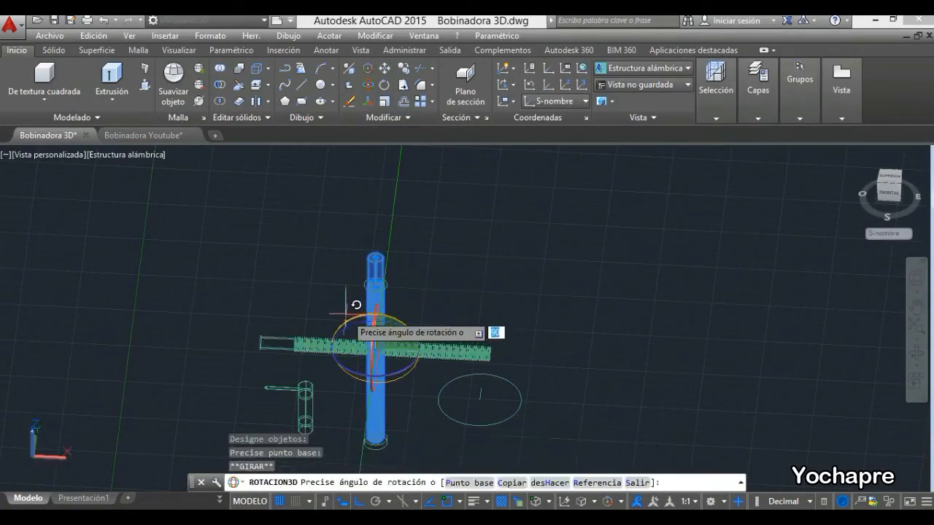
left_click(316, 283)
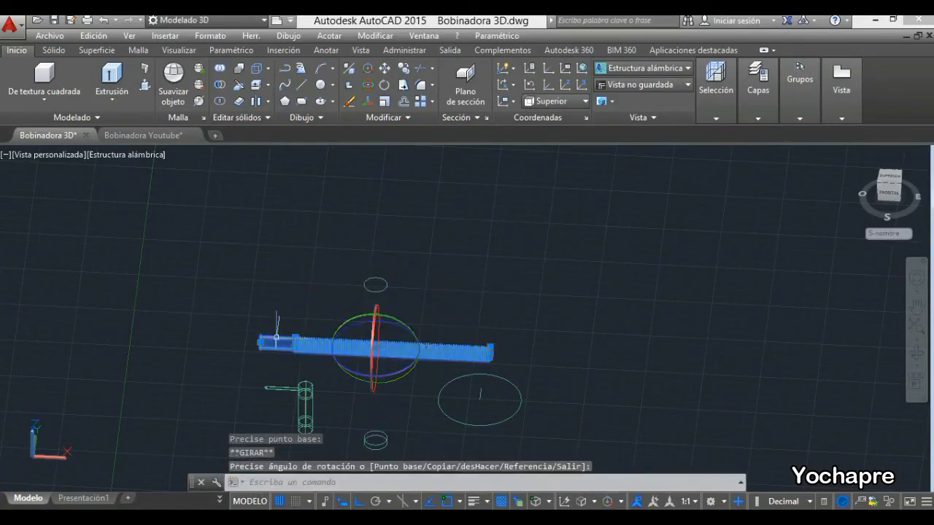
scroll(283, 333, "down", 4)
scroll(301, 382, "up", 6)
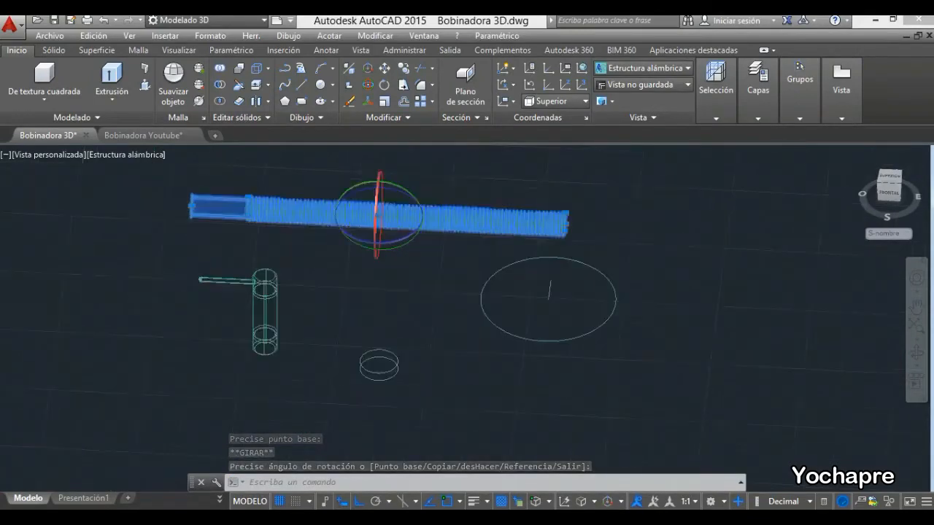
scroll(228, 296, "up", 7)
type("l")
key("Return")
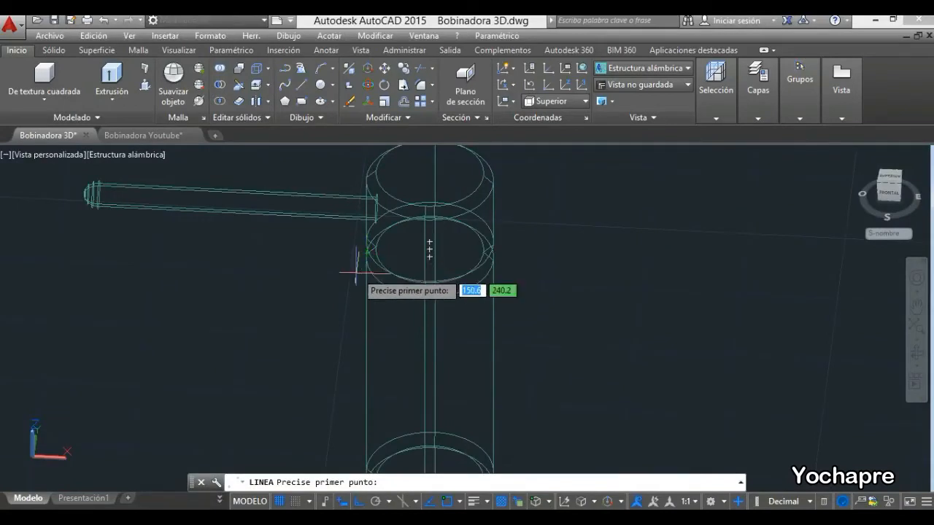
key("Escape")
Draw a vertical line across the upper groove of the handle's cylinder, from its lower edge quadrant to its upper edge quadrant
middle_click_drag(504, 320, 444, 223, "shift")
left_click(302, 85)
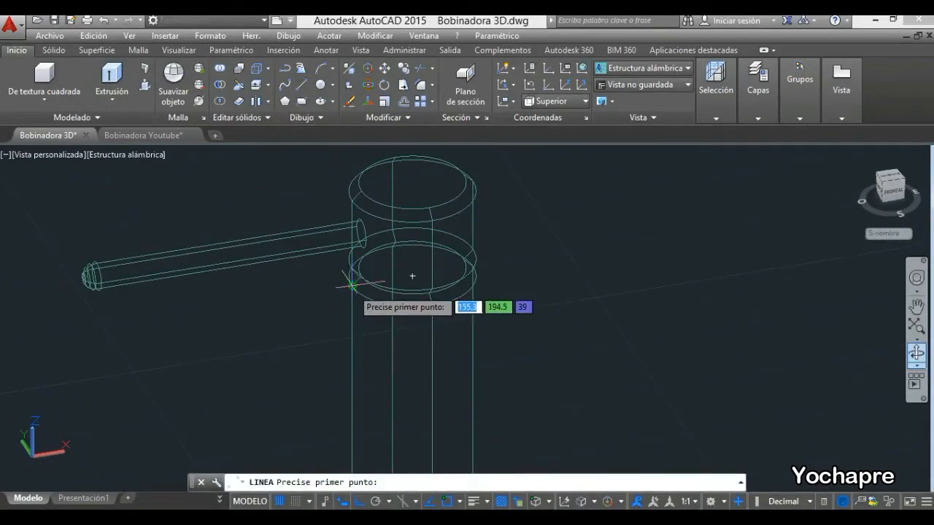
left_click(352, 286)
scroll(348, 242, "down", 4)
scroll(350, 325, "up", 4)
scroll(314, 315, "up", 2)
scroll(317, 312, "up", 2)
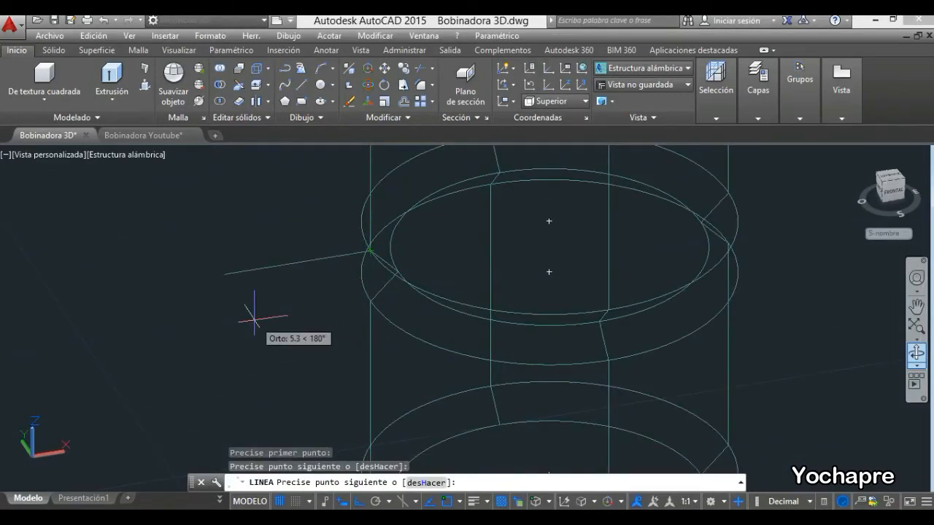
key("Return")
scroll(249, 321, "down", 5)
middle_click_drag(309, 332, 331, 336, "shift")
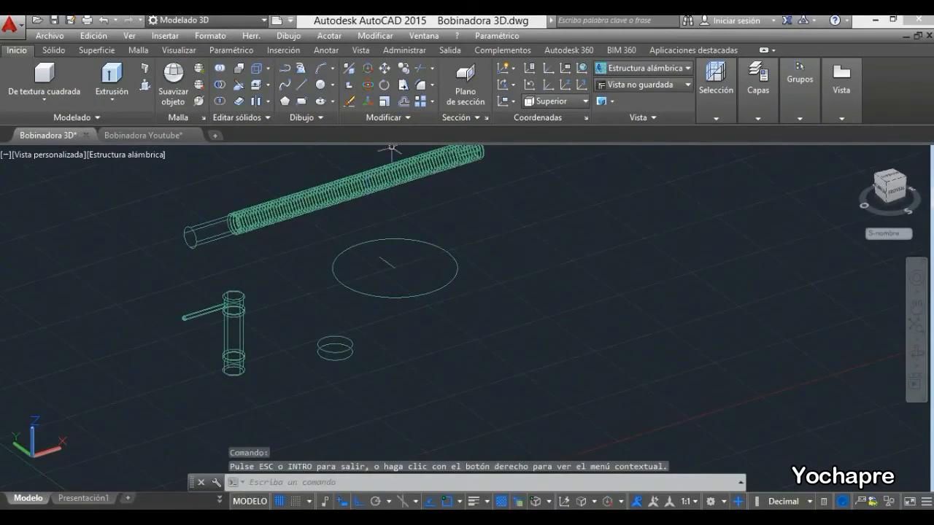
Move the joined rod onto the handle's cylinder so its plain end crosses the cylinder at mid-height
left_click(384, 68)
left_click(219, 232)
key("Return")
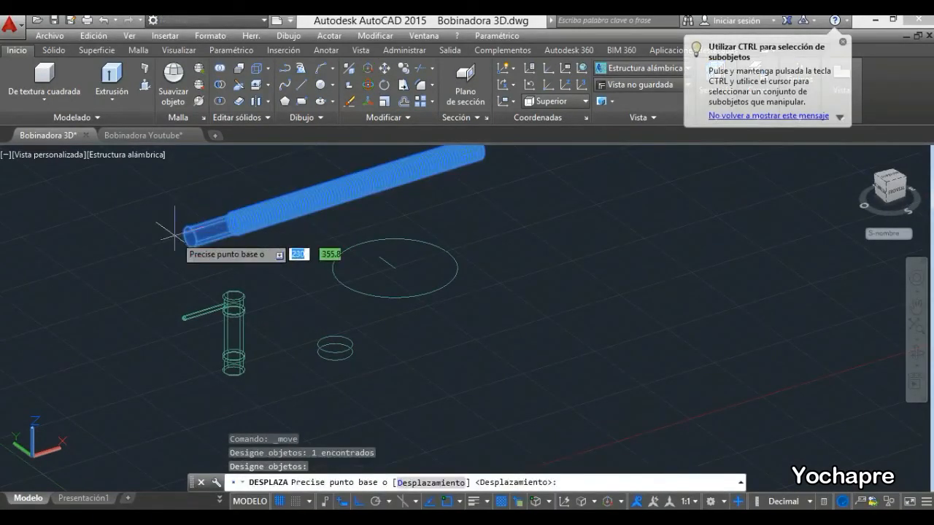
scroll(179, 238, "up", 3)
left_click(225, 226)
scroll(229, 219, "down", 5)
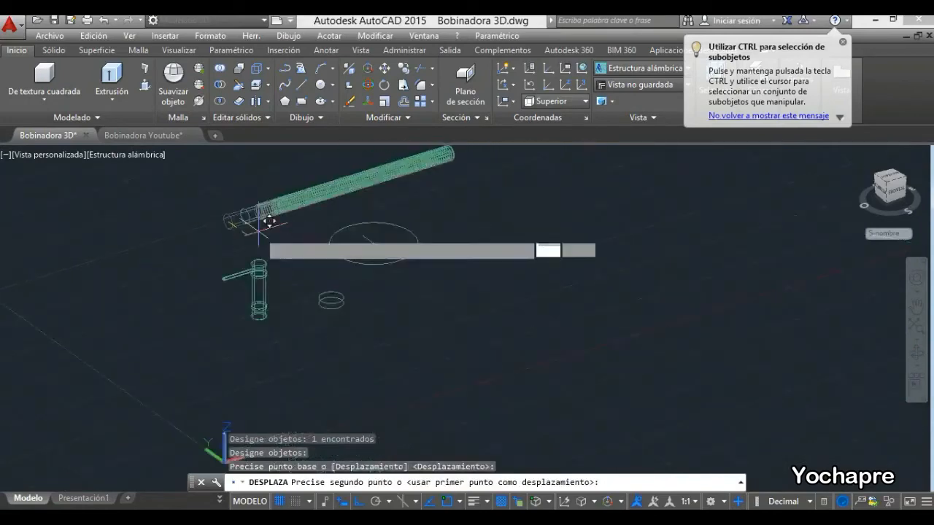
scroll(252, 306, "up", 3)
scroll(263, 284, "up", 3)
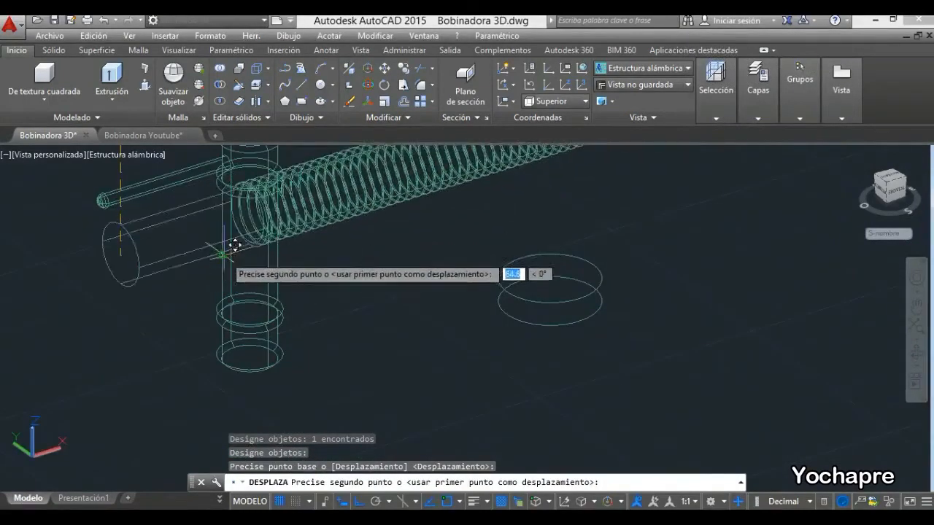
left_click(224, 247)
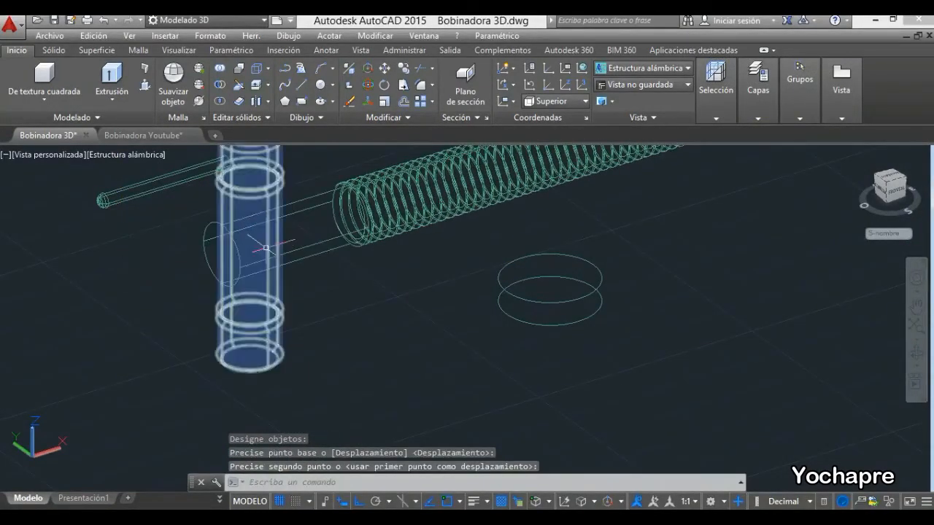
Display the model shaded with edges and examine where the rod's plain end passes through the handle's cylinder
left_click(146, 156)
left_click(236, 267)
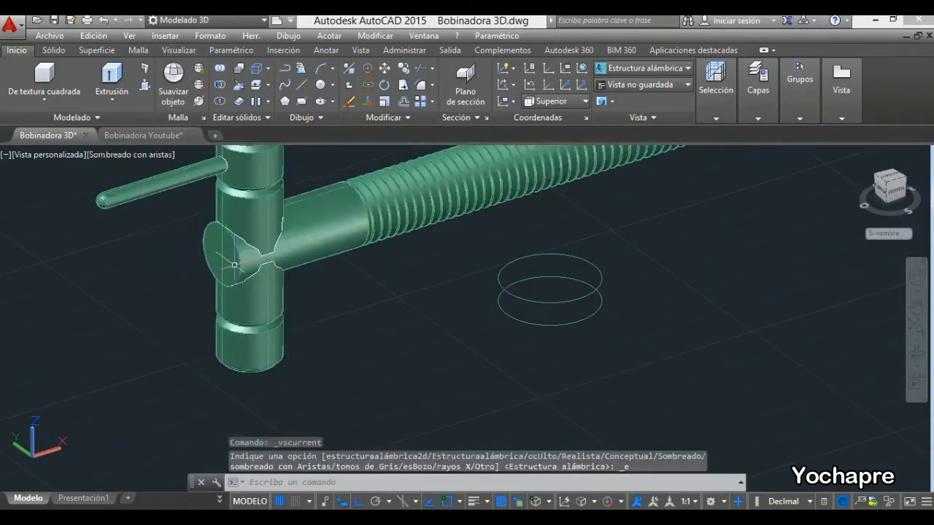
scroll(479, 306, "down", 2)
left_click(915, 352)
left_click_drag(389, 285, 322, 261)
scroll(302, 277, "up", 5)
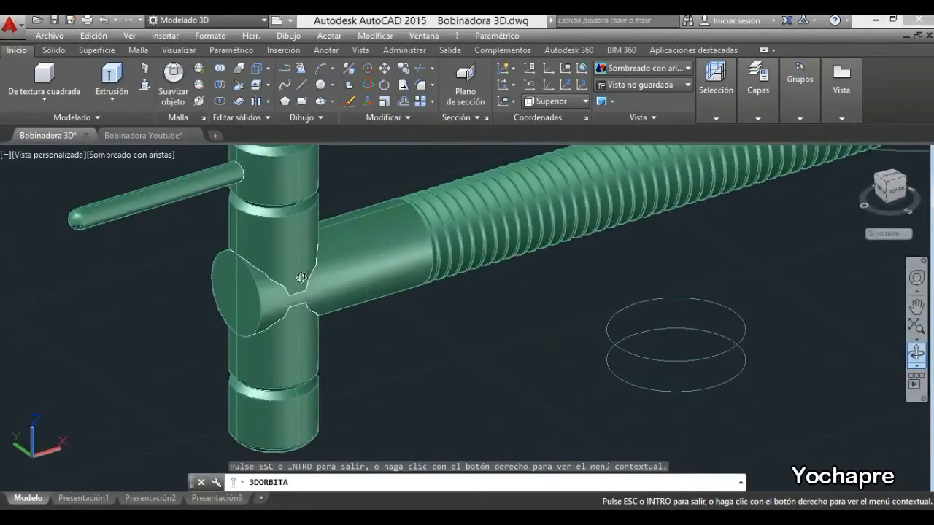
key("Escape")
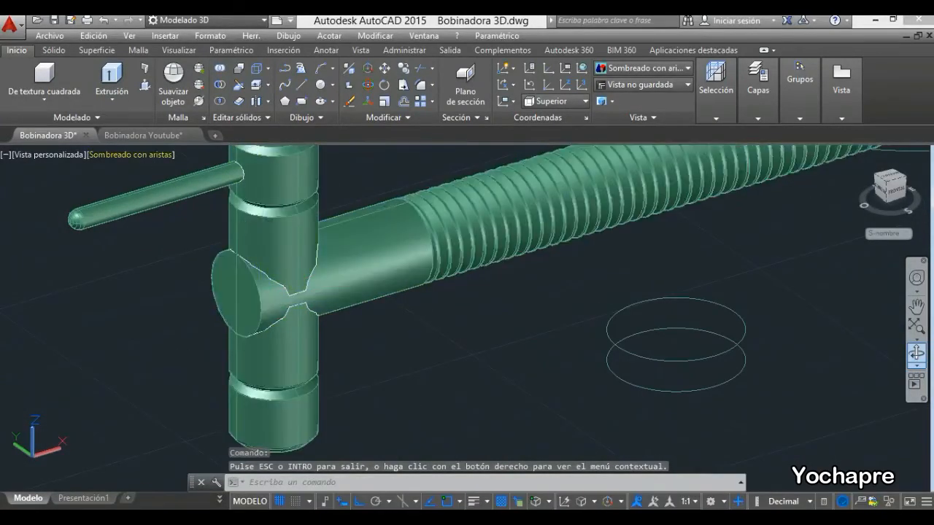
In wireframe, slice the rod's plain end with a three-point plane through the middle of the handle's cylinder, keeping both sides
left_click(146, 155)
left_click(217, 311)
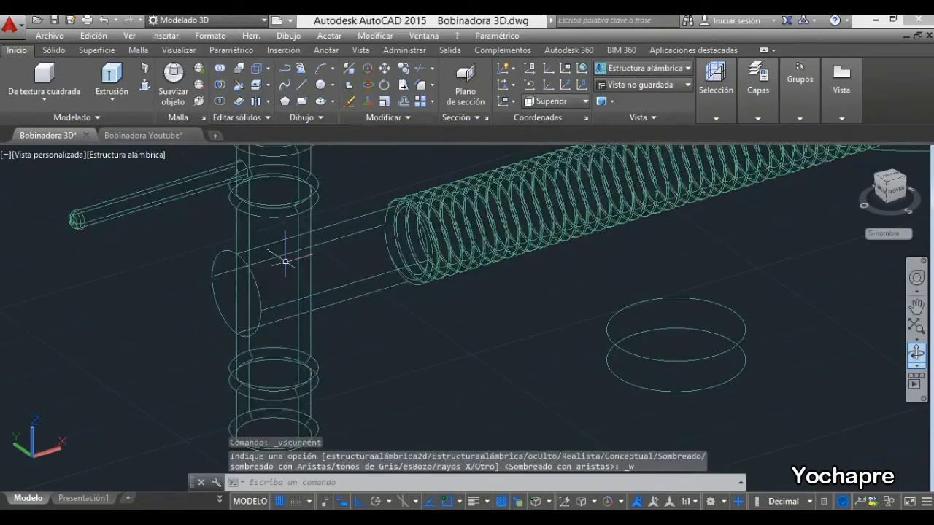
left_click(244, 88)
left_click(344, 219)
key("Return")
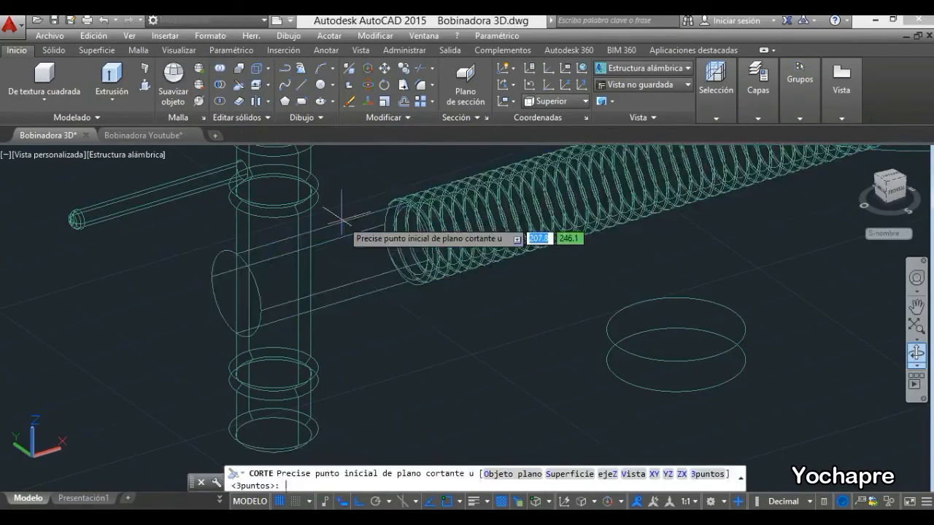
left_click(693, 475)
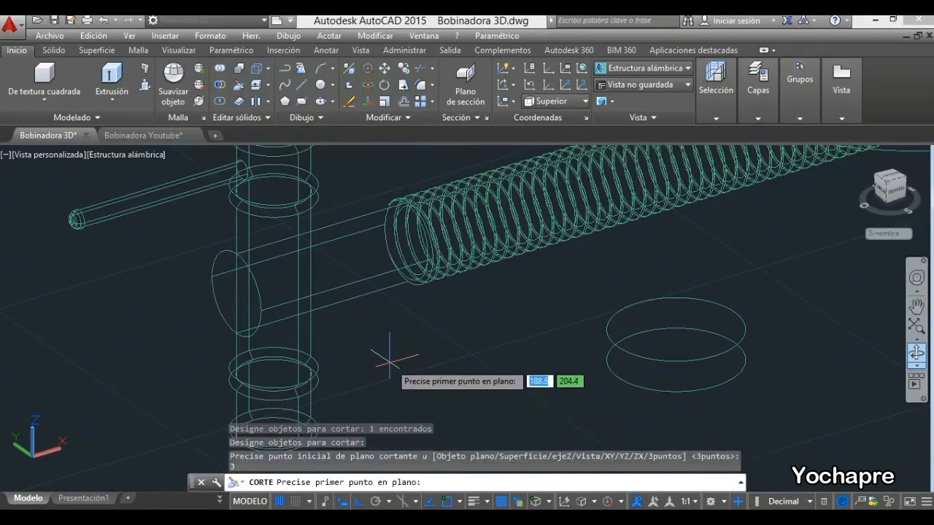
left_click(299, 221)
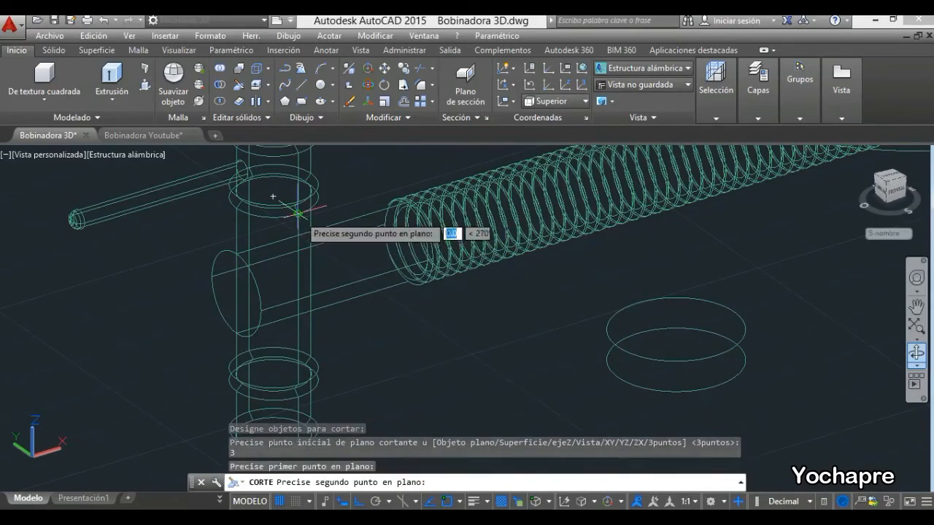
left_click(298, 382)
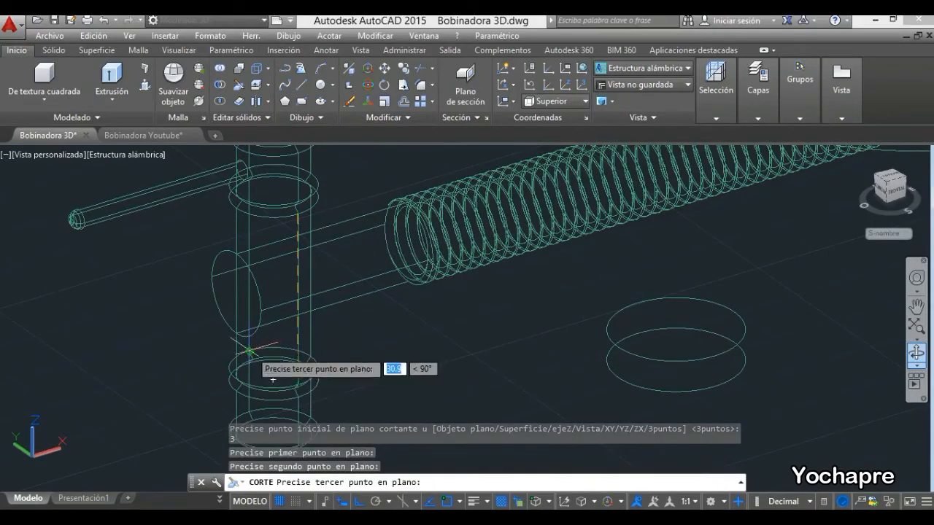
left_click(250, 351)
key("Return")
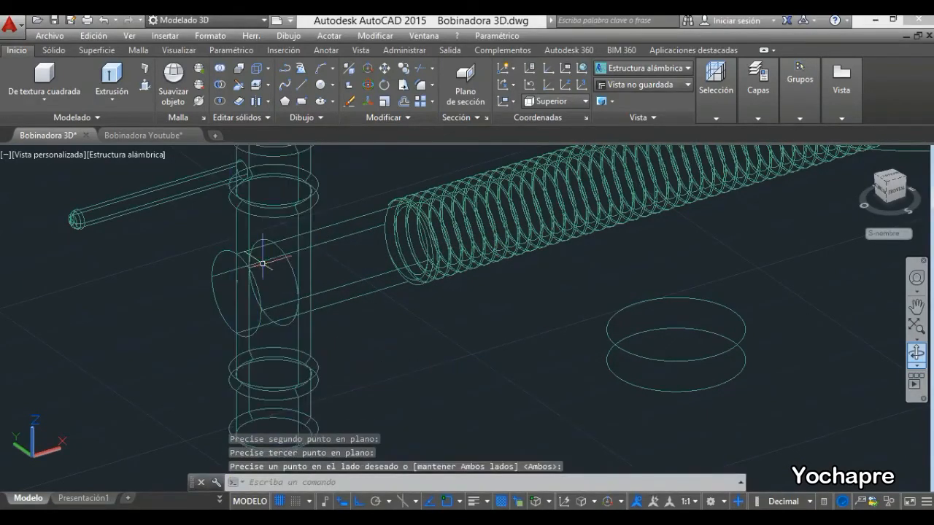
Erase the sliced-off tip of the rod's plain end and display the model shaded with edges
left_click(216, 256)
left_click(349, 102)
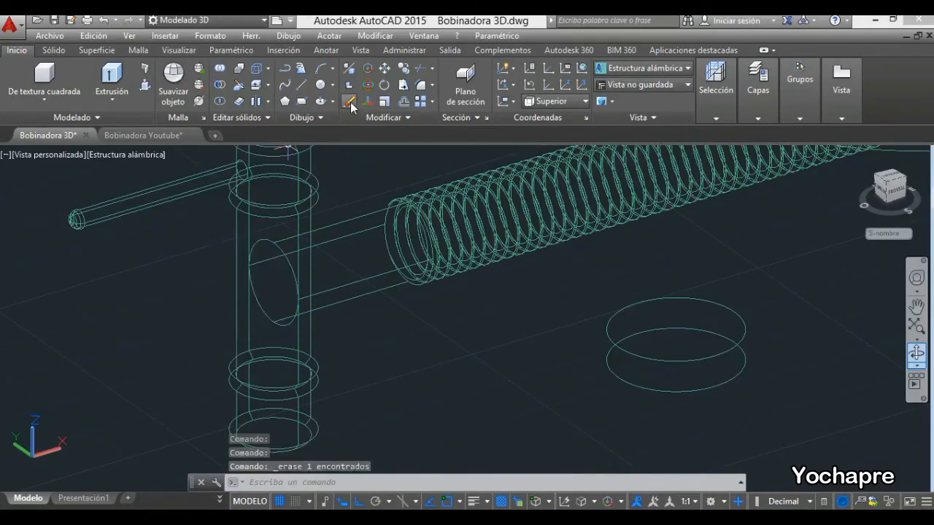
left_click(128, 155)
left_click(188, 265)
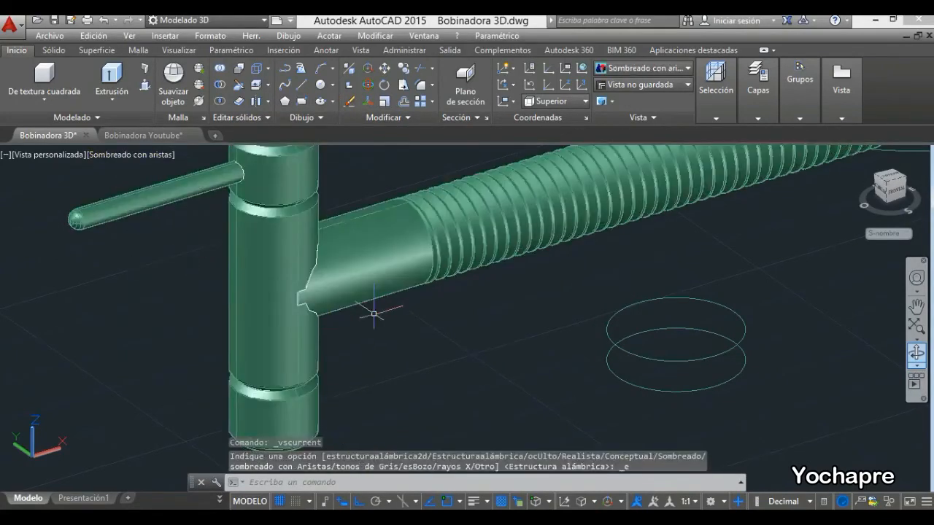
Unite the rod with the handle's vertical cylinder into one solid
left_click(220, 68)
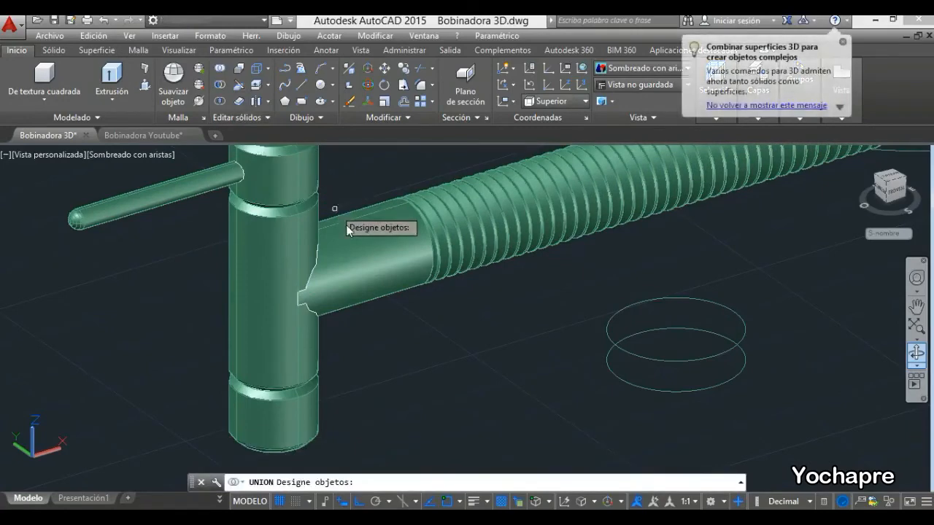
left_click(362, 233)
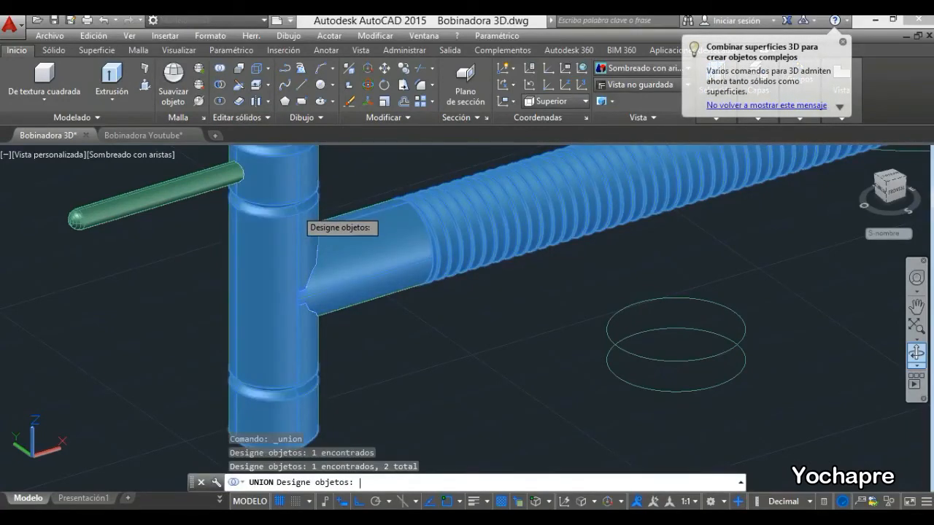
key("Return")
Unite the thin rounded handle bar with the joined cylinder and rod
left_click(220, 68)
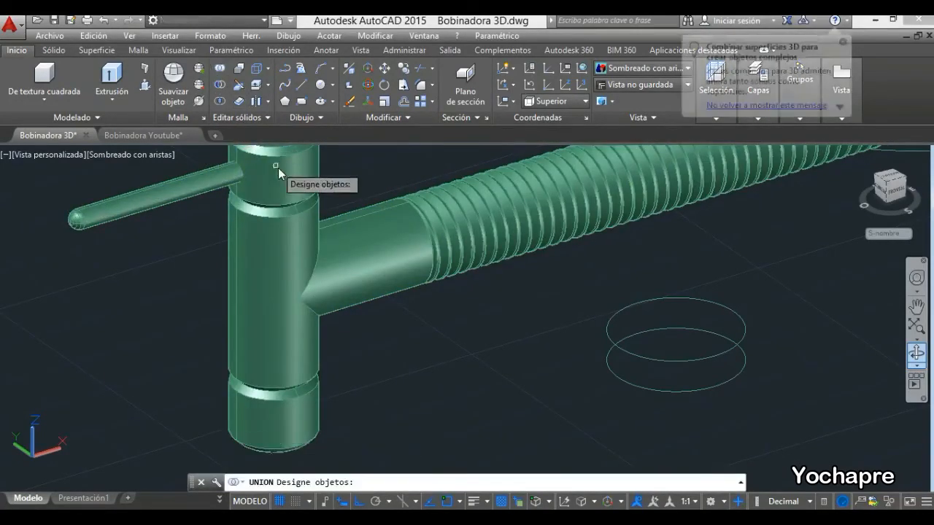
left_click(270, 163)
left_click(178, 189)
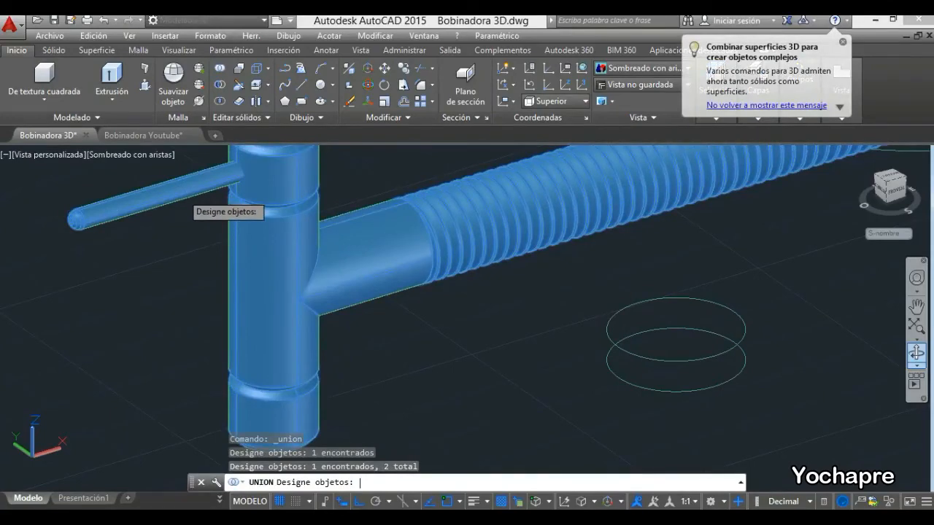
key("Return")
Erase the leftover construction circles and line beside the shaft
scroll(208, 329, "down", 5)
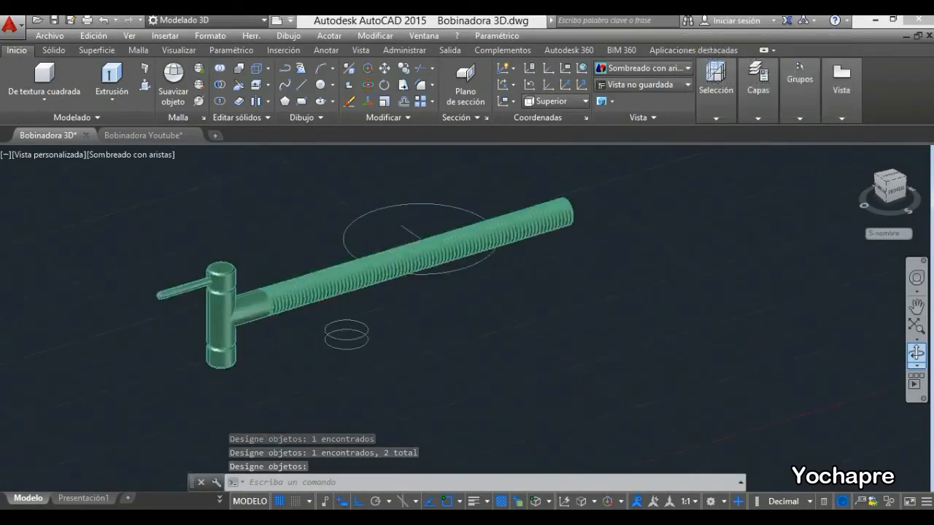
left_click(345, 99)
Orbit around the finished shaft and examine the handle joint, the thread start and the drilled end
left_click(916, 354)
mouse_move(367, 268)
left_mouse_down()
mouse_move(292, 265)
mouse_move(261, 232)
mouse_move(277, 277)
mouse_move(350, 290)
mouse_move(389, 262)
mouse_move(444, 254)
mouse_move(308, 264)
mouse_move(211, 297)
left_mouse_up()
scroll(217, 267, "up", 4)
left_click_drag(221, 209, 257, 183)
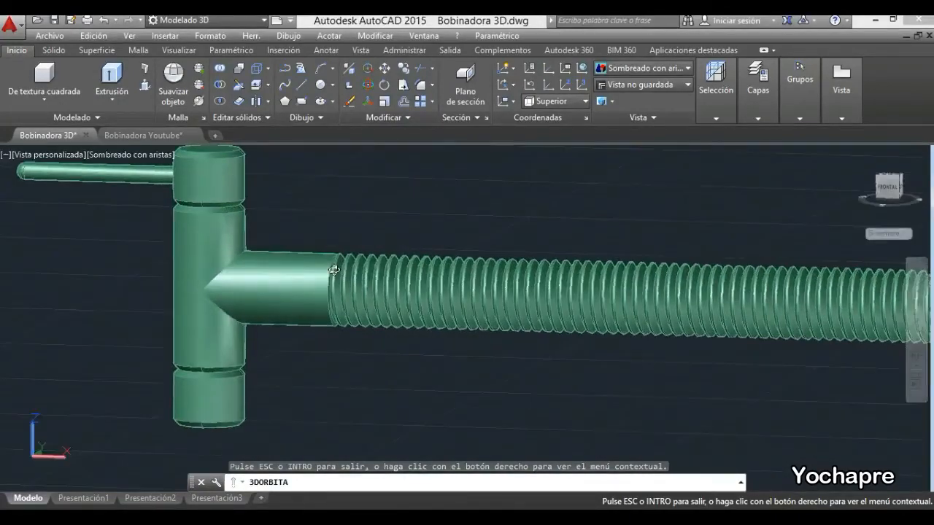
scroll(333, 268, "up", 4)
scroll(333, 267, "up", 5)
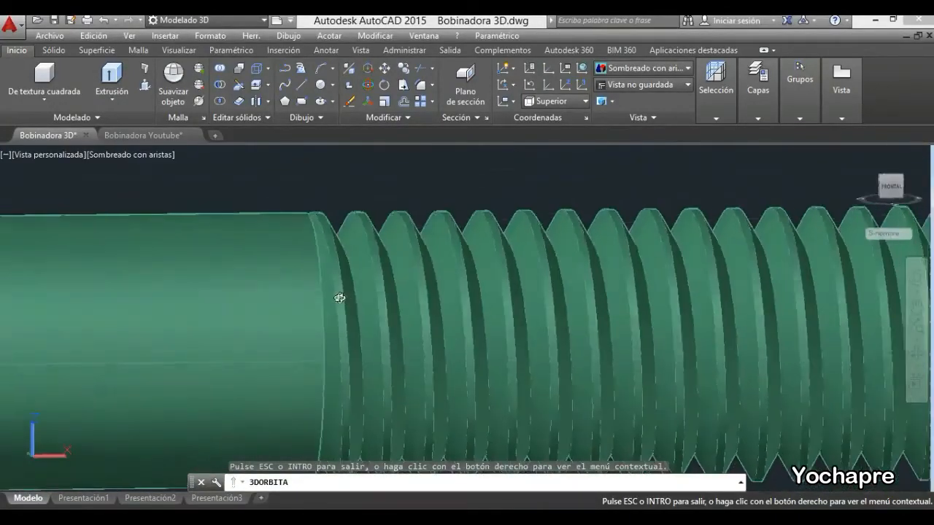
scroll(306, 297, "down", 10)
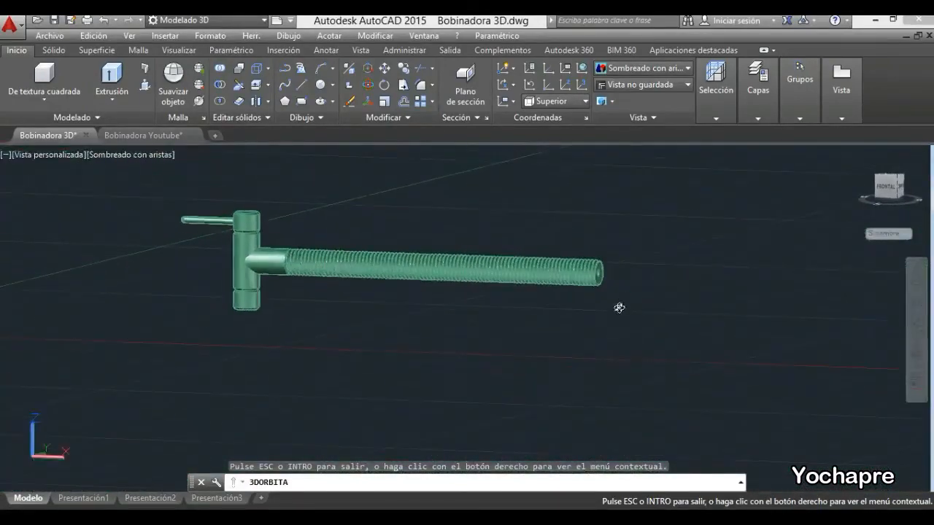
scroll(619, 263, "up", 10)
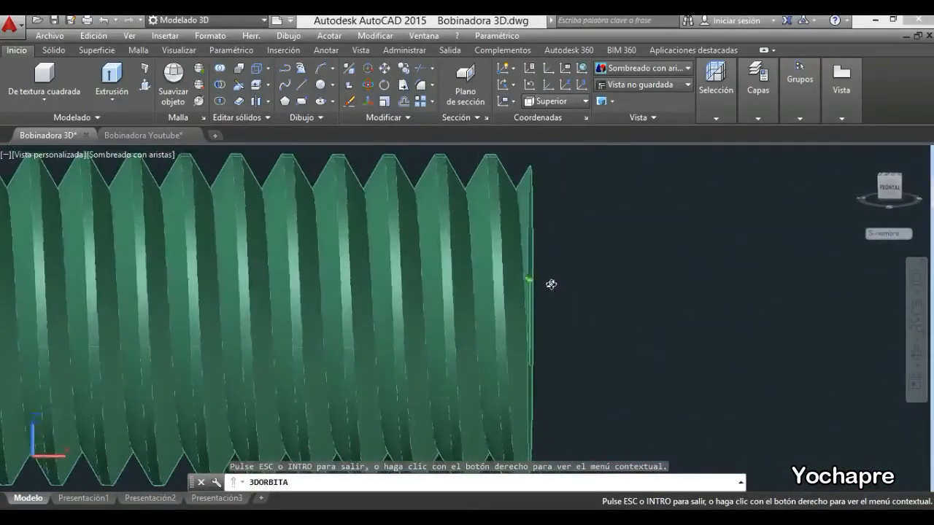
left_click_drag(550, 284, 496, 302)
scroll(529, 299, "down", 8)
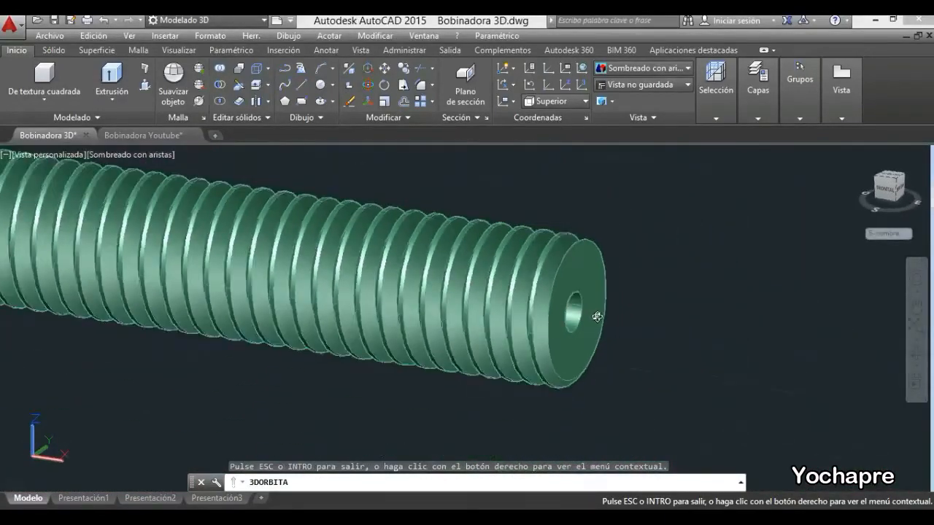
scroll(597, 319, "down", 4)
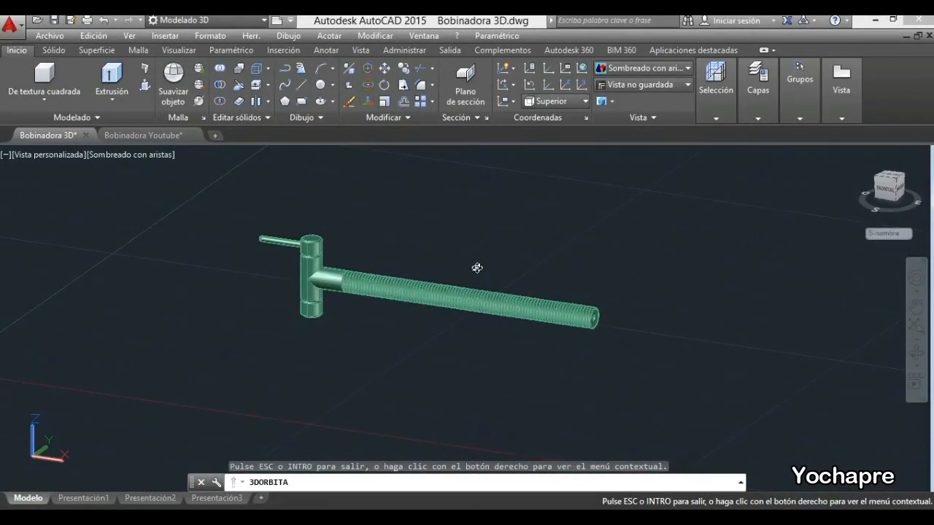
key("Escape")
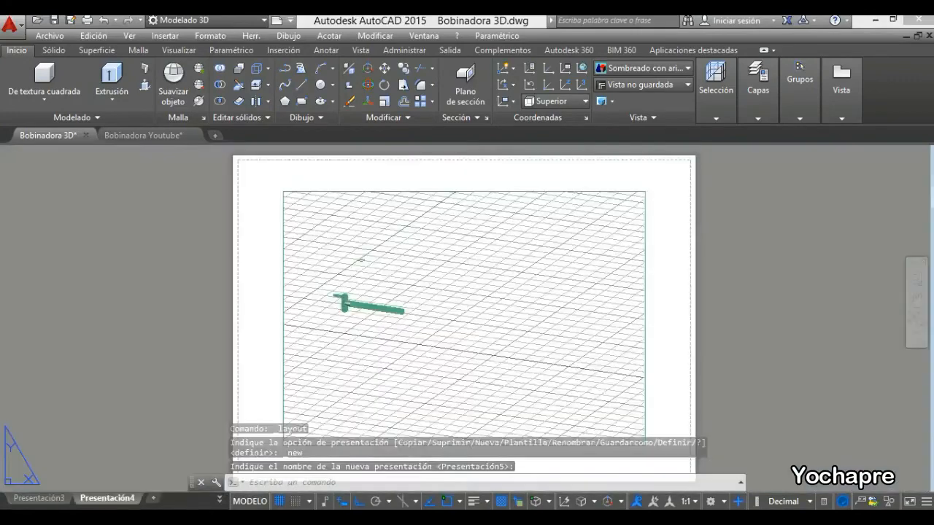
Delete the default viewport from the Presentación4 layout
left_click(340, 190)
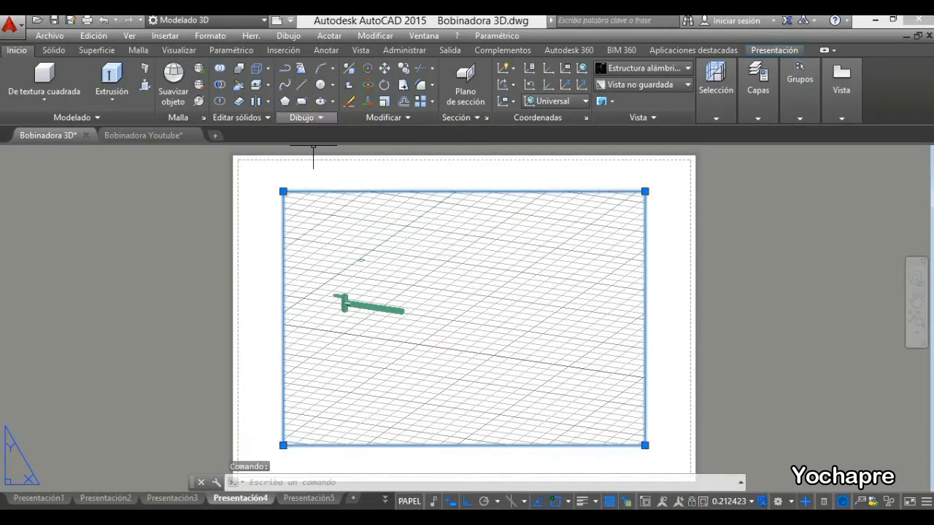
key("Delete")
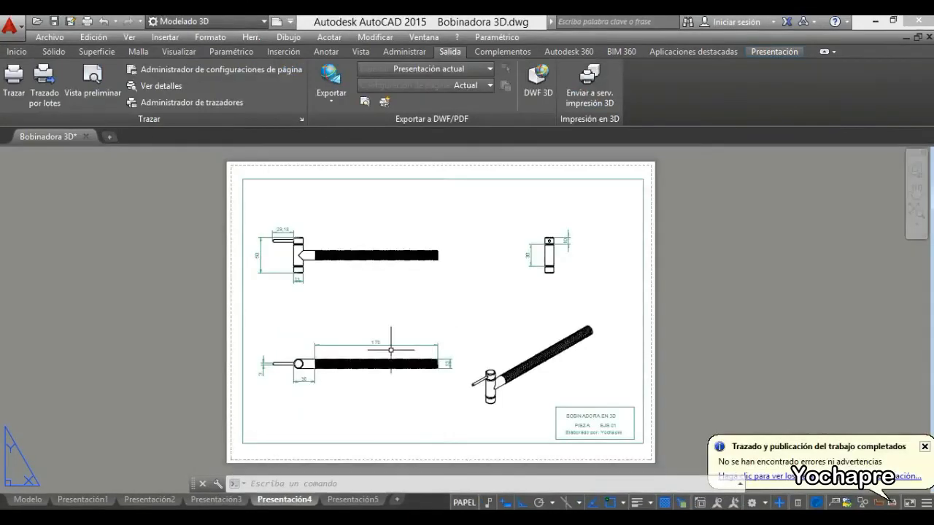
Examine the dimensioned views of the shaft on the Presentación4 drawing sheet
scroll(292, 395, "up", 6)
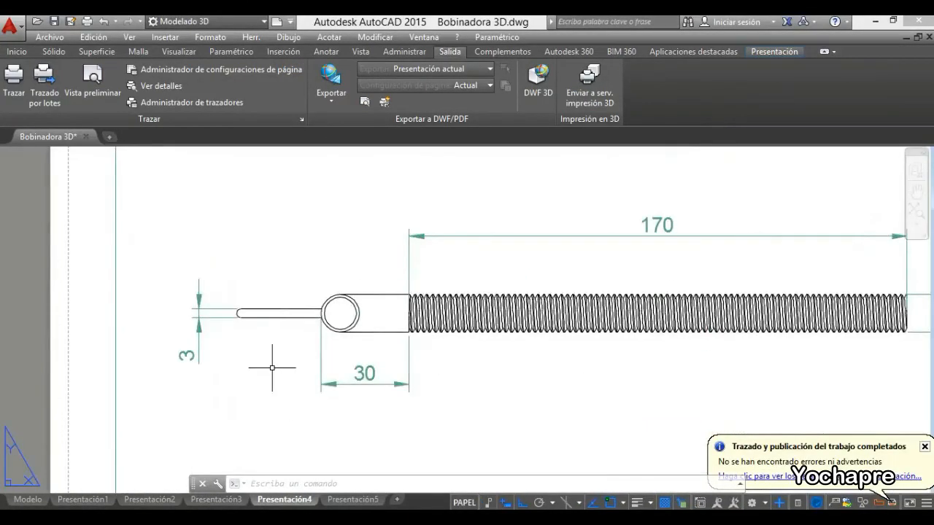
scroll(272, 368, "down", 6)
scroll(248, 228, "up", 8)
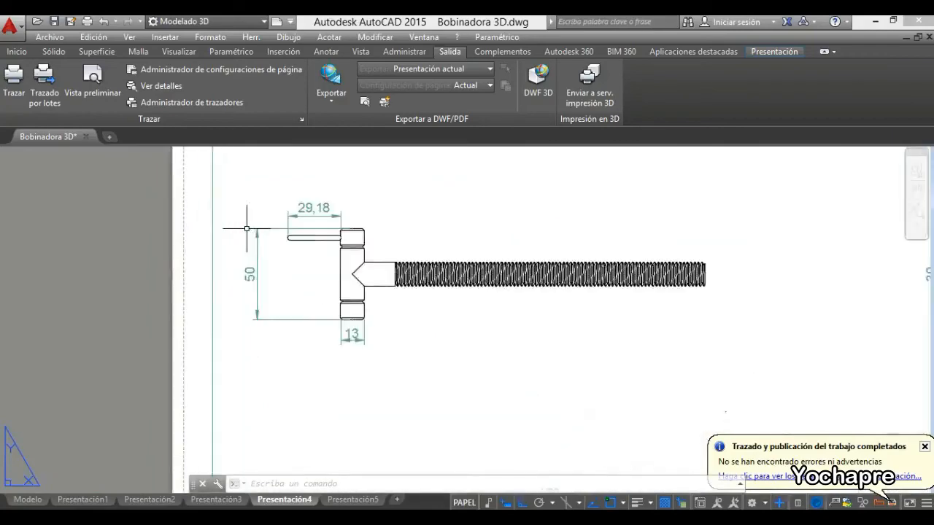
scroll(246, 231, "down", 6)
scroll(247, 231, "down", 3)
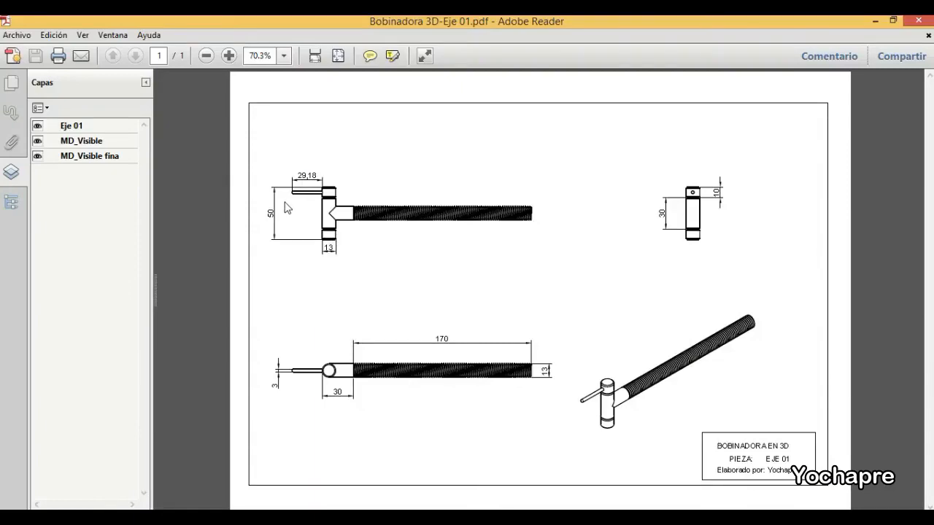
Examine the dimensioned views in the exported Bobinadora 3D-Eje 01.pdf in Adobe Reader
scroll(282, 204, "up", 2, "ctrl")
scroll(245, 192, "up", 2, "ctrl")
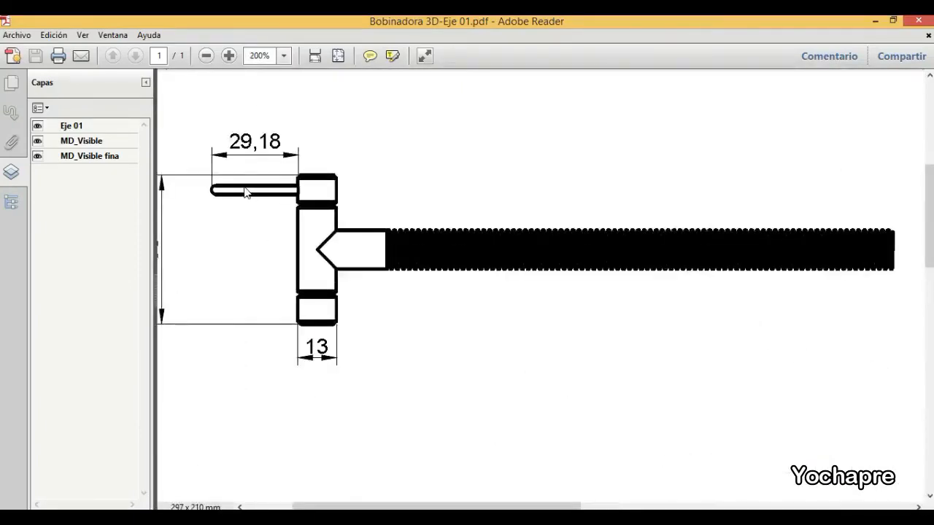
scroll(245, 192, "down", 2, "ctrl")
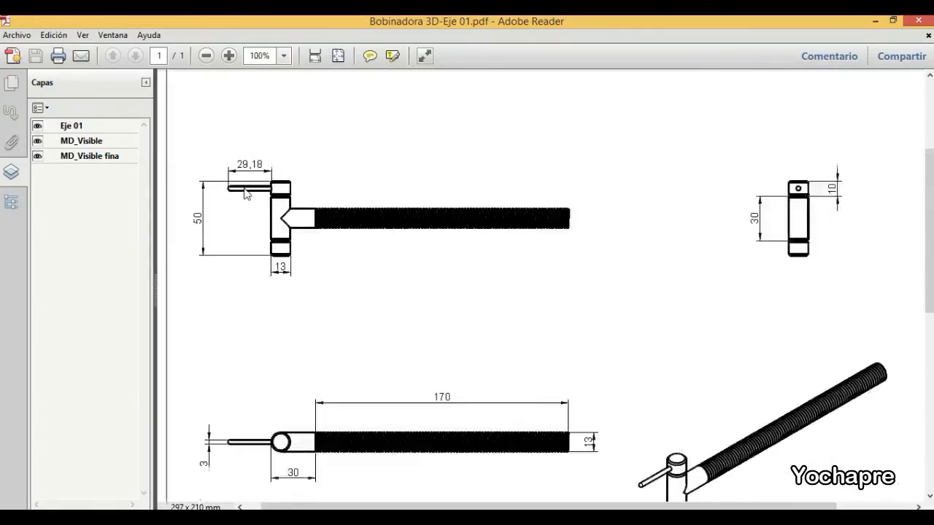
scroll(245, 192, "down", 2, "ctrl")
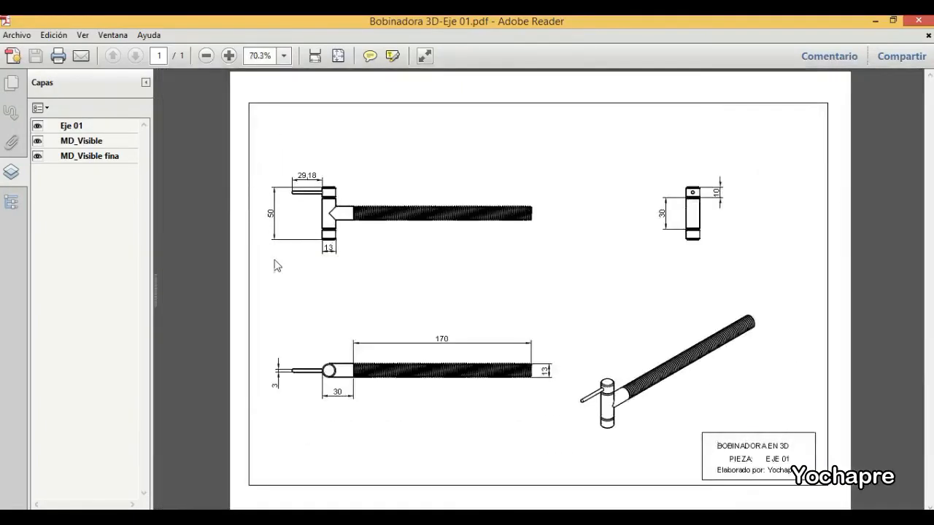
scroll(269, 408, "up", 2, "ctrl")
scroll(266, 406, "up", 1, "ctrl")
scroll(267, 407, "down", 1, "ctrl")
scroll(268, 407, "down", 2, "ctrl")
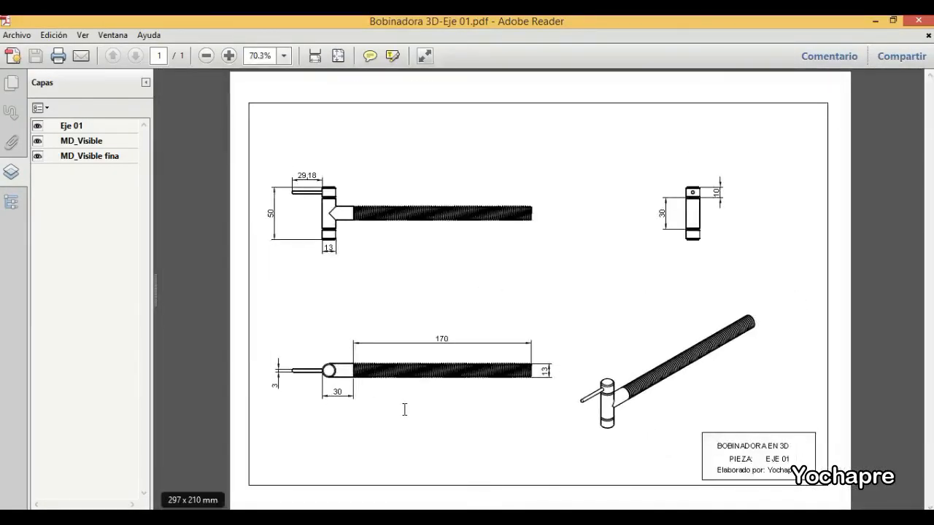
scroll(711, 242, "up", 4, "ctrl")
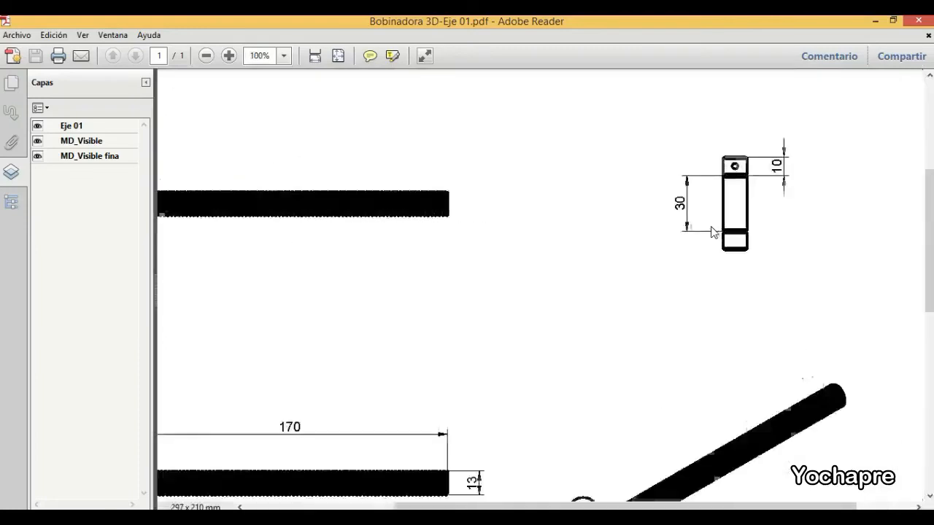
scroll(714, 233, "down", 3, "ctrl")
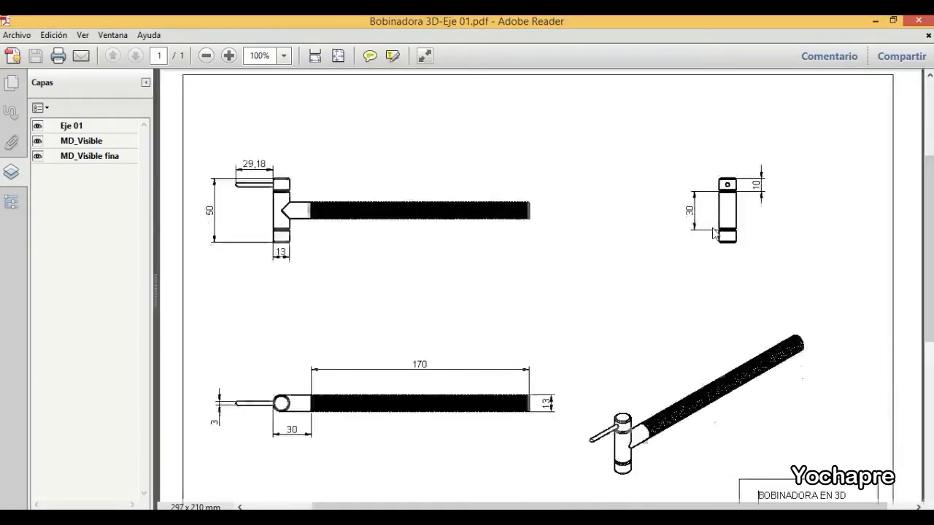